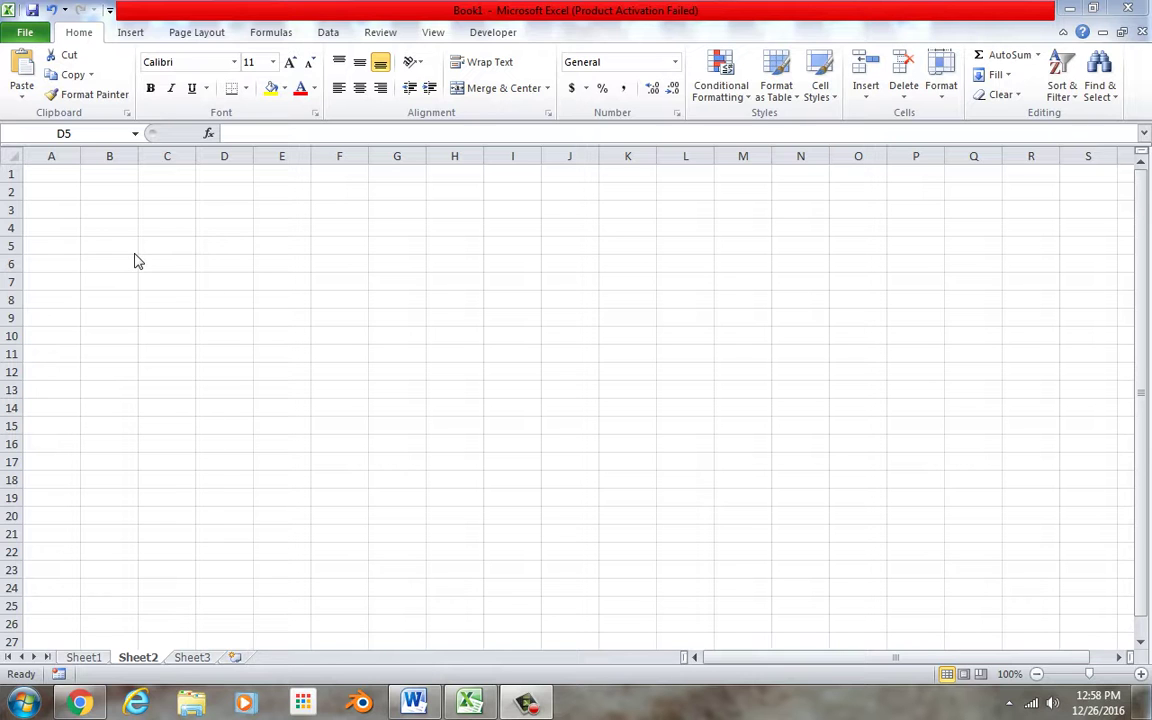
# Write a note in Sheet2 A1 defining inflation as the percentage price rise over time, calculated annually.
pyautogui.click(61, 180)
pyautogui.write('in')
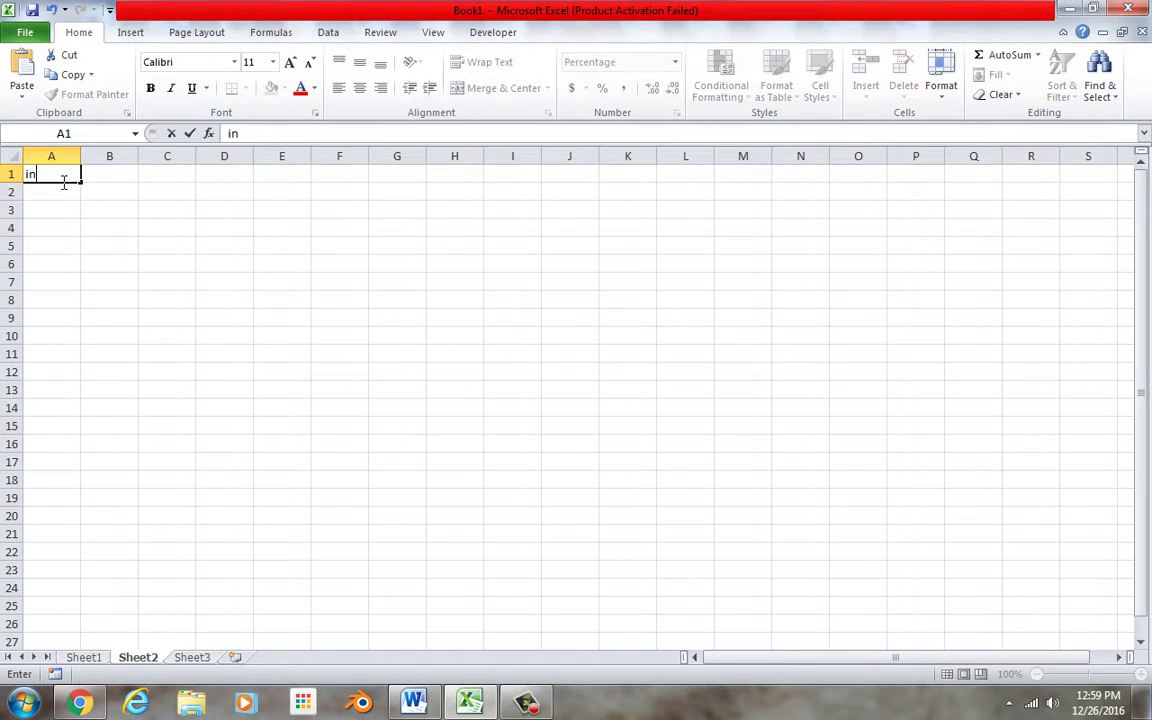
pyautogui.write('flation - how much m')
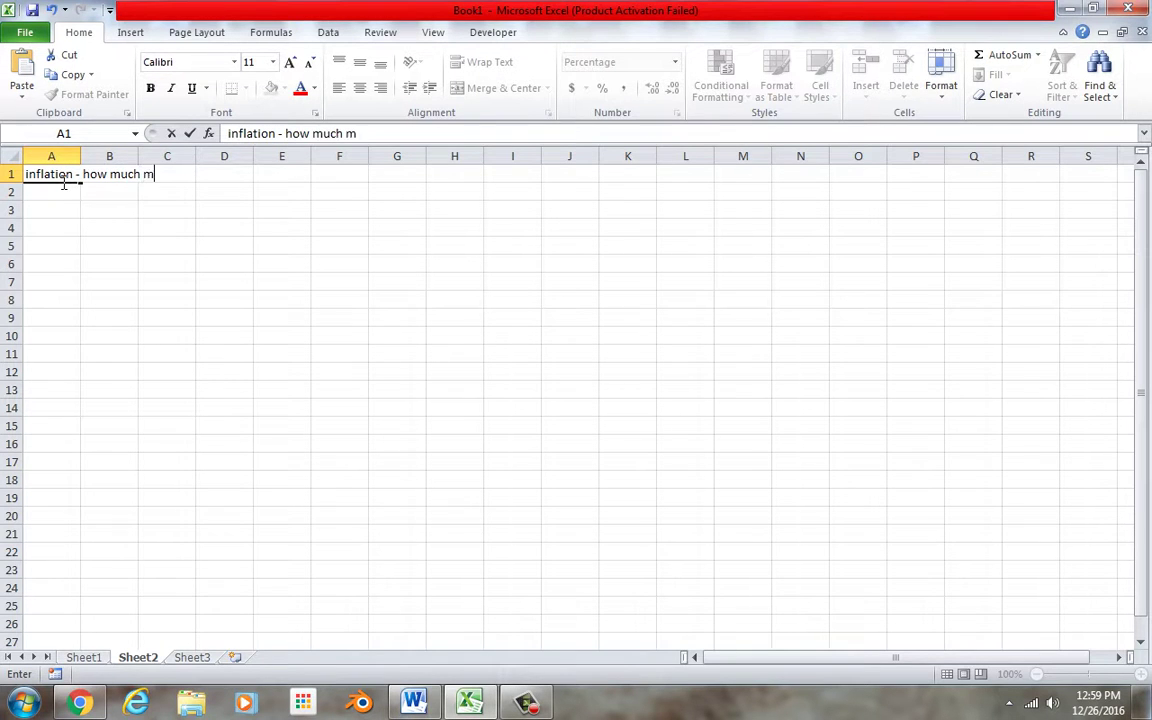
pyautogui.write('ore expec')
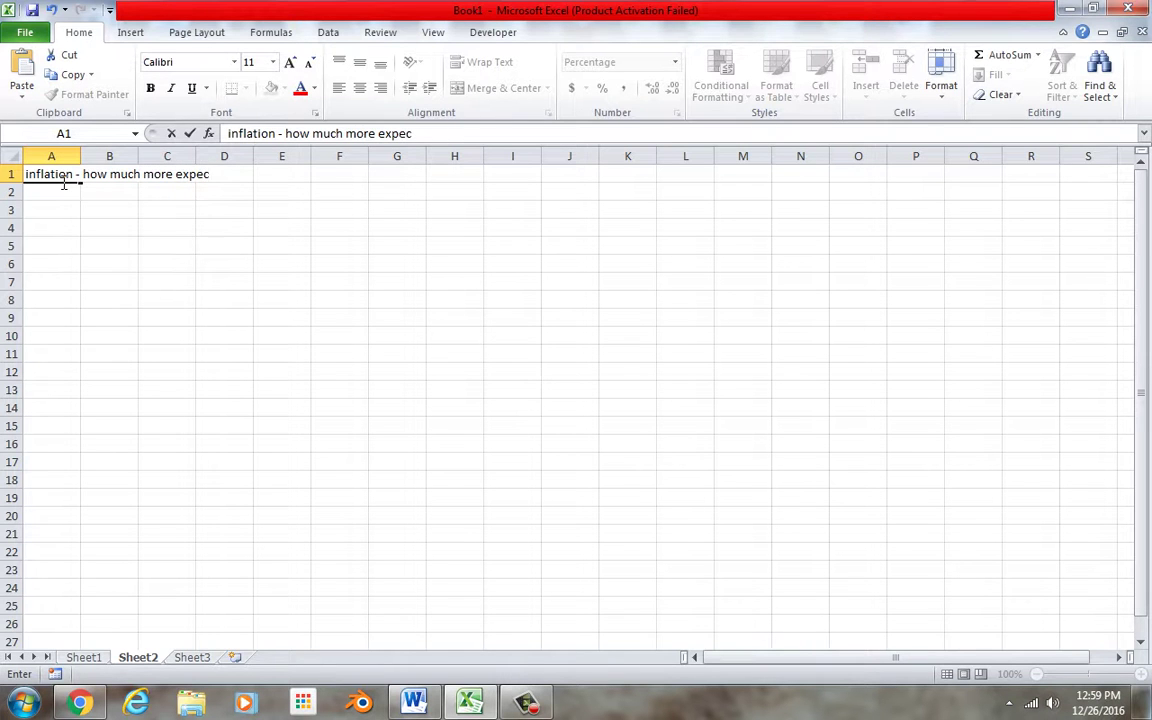
pyautogui.write('nsive things are com')
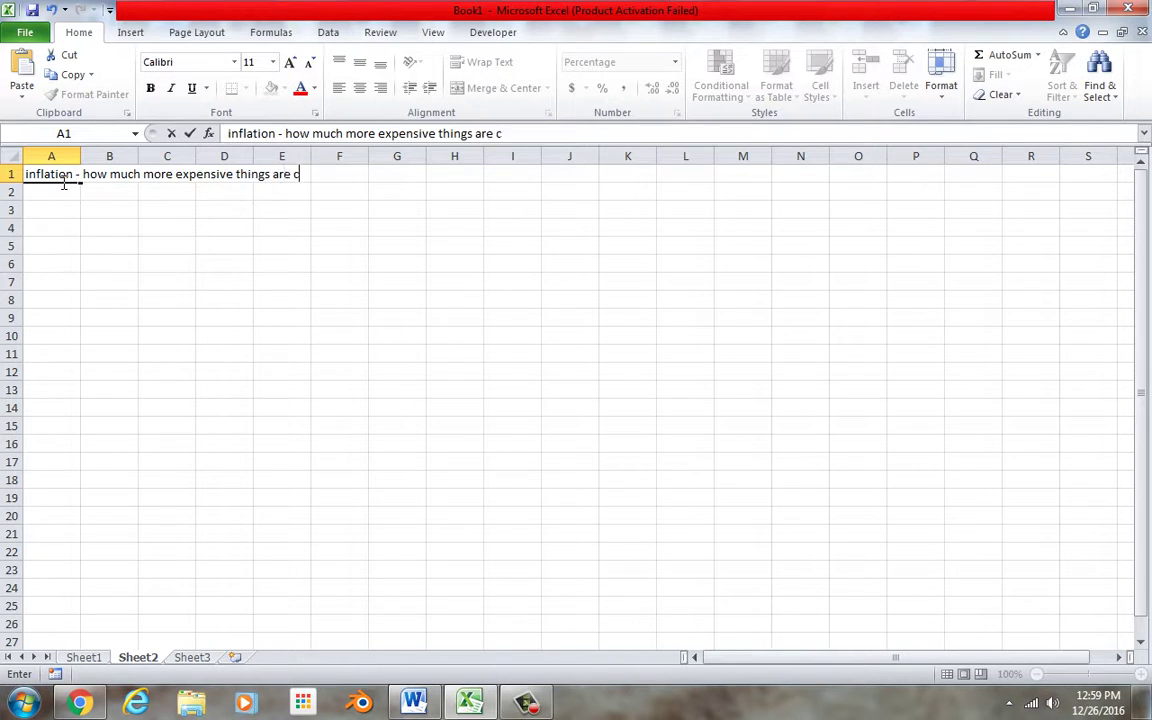
pyautogui.write('pared to ')
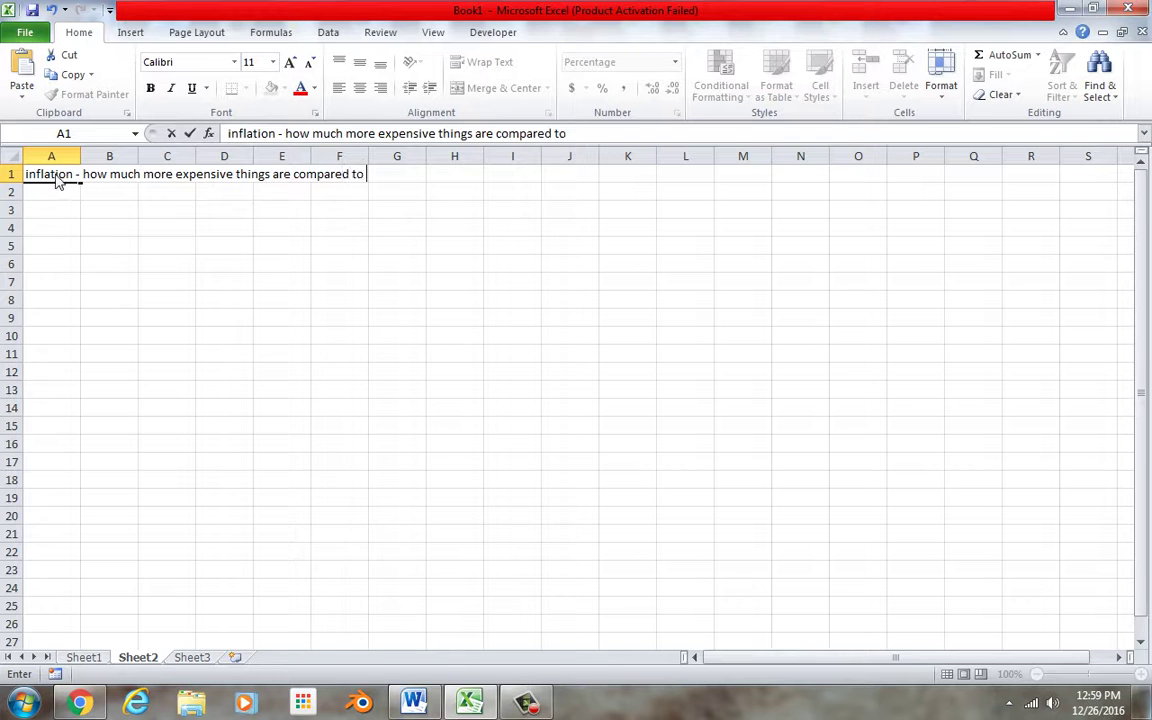
pyautogui.write('some time ago.')
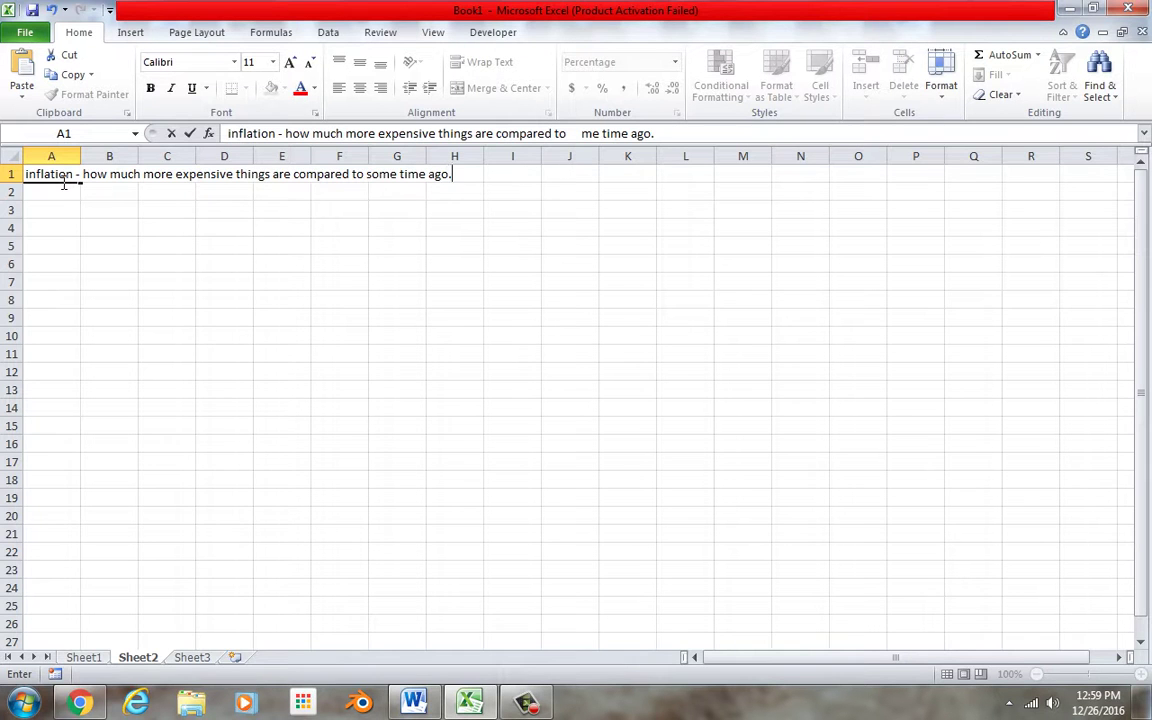
pyautogui.click(294, 178)
pyautogui.write('percentage ')
pyautogui.write('wih')
pyautogui.press('BackSpace')
pyautogui.write('se')
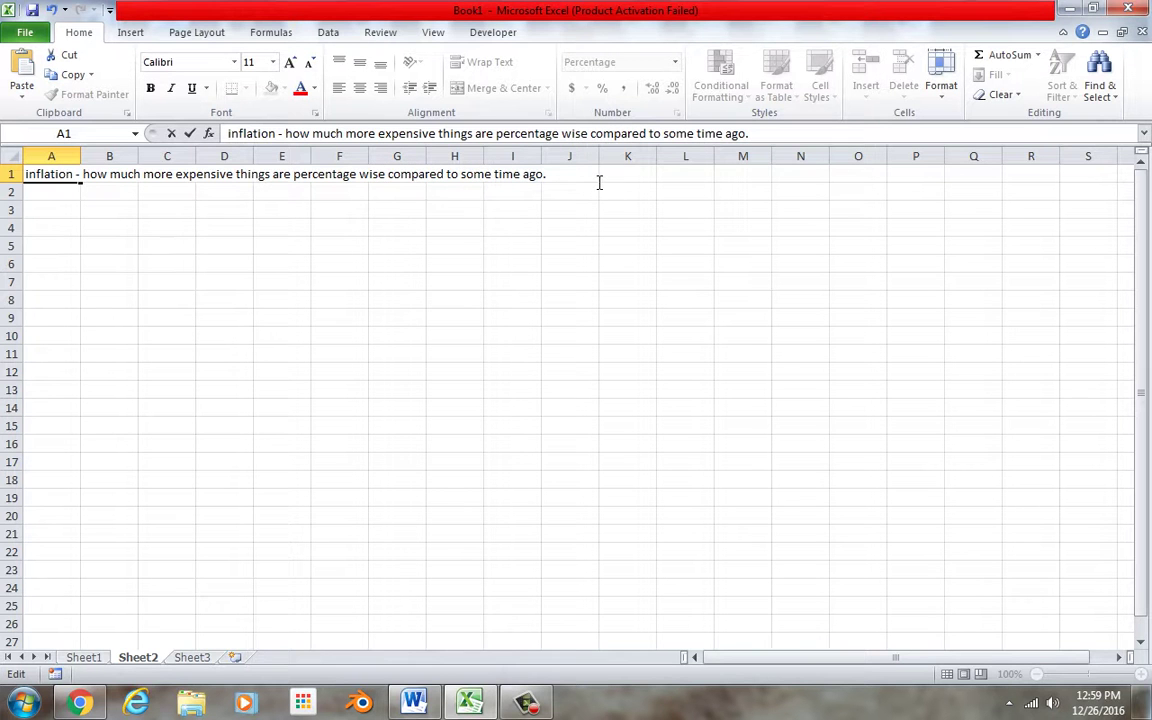
pyautogui.write(' compared to some time ago.  Percentage calculat')
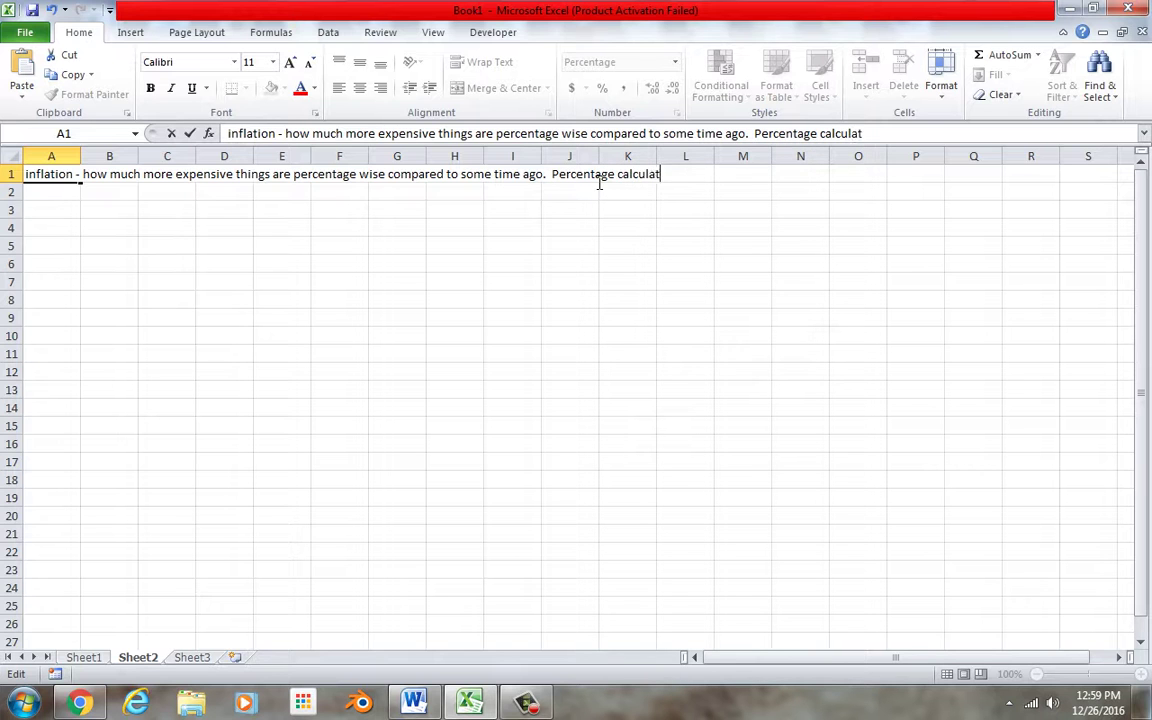
pyautogui.write('e annually')
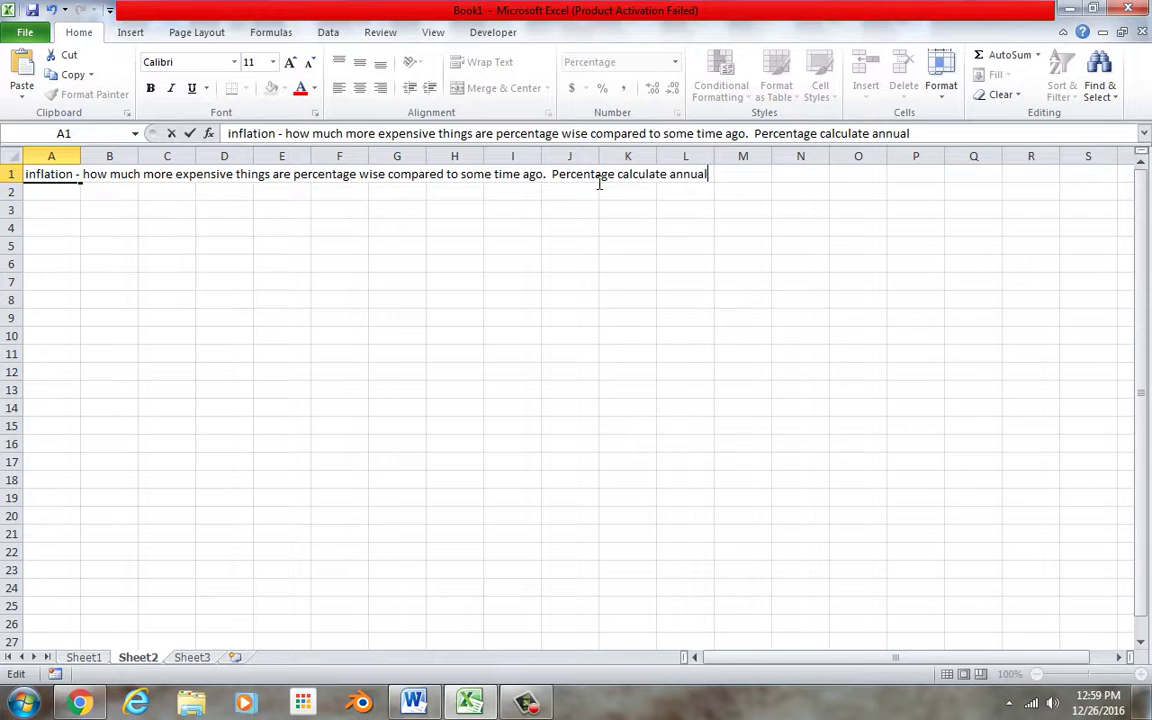
pyautogui.click(560, 300)
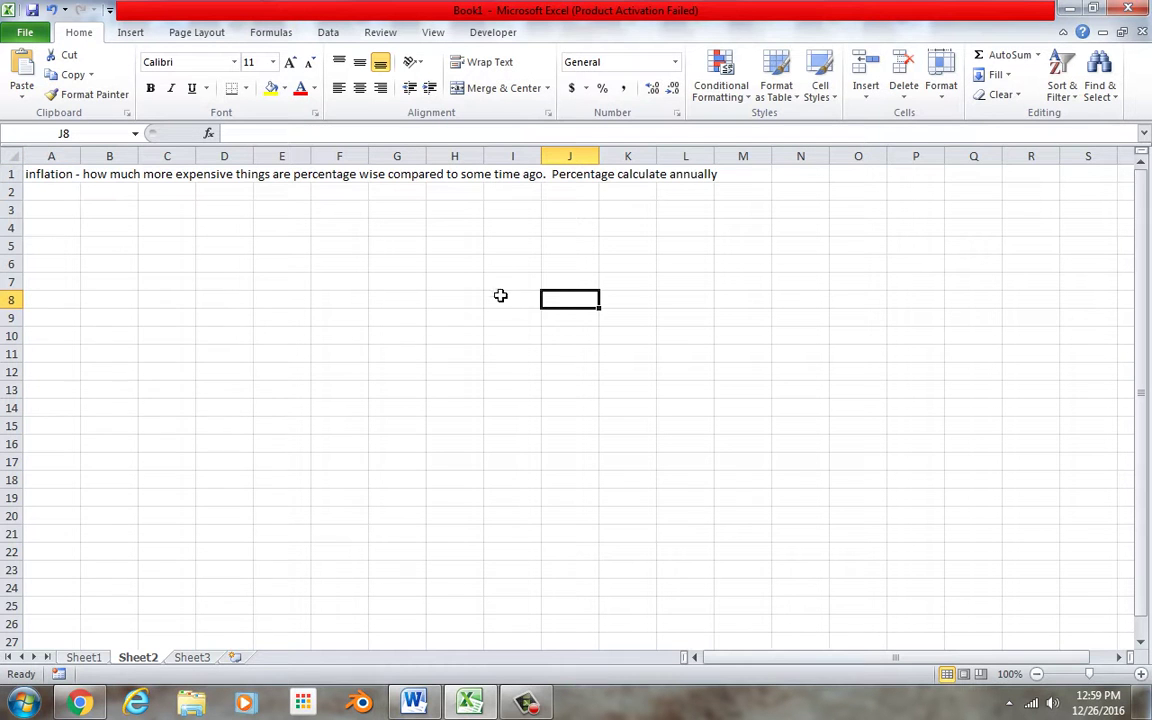
pyautogui.click(65, 246)
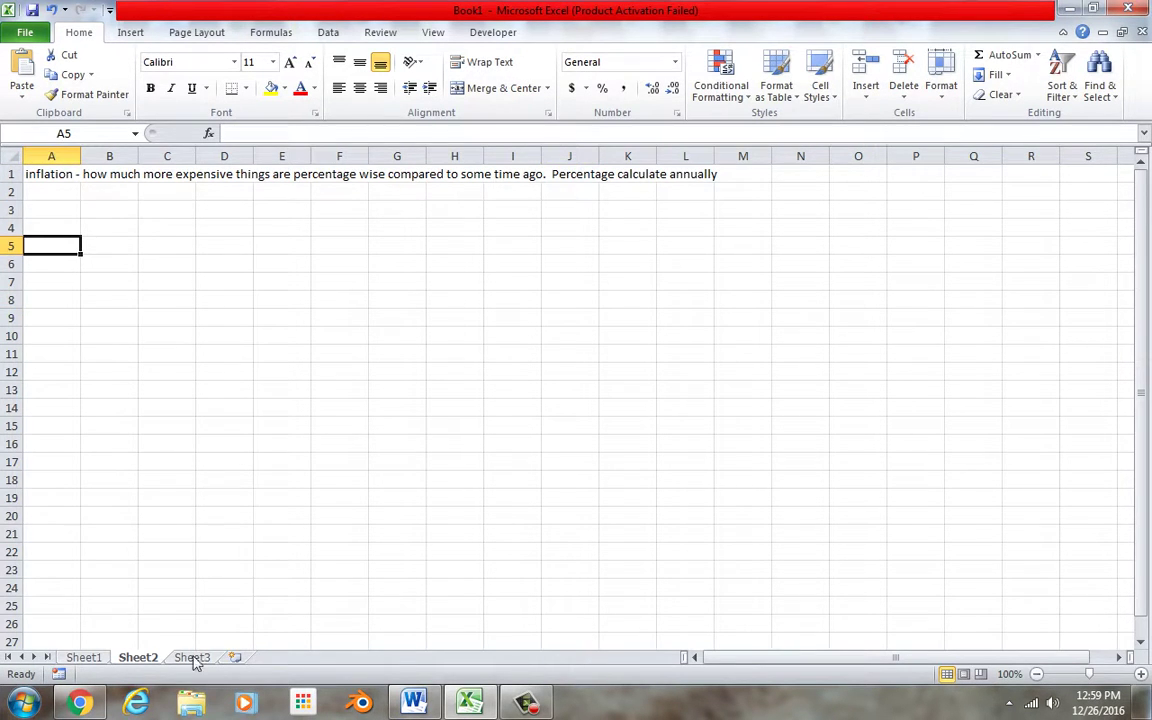
# On Sheet3, enter 1982 in B1 and 0.2 in A1, and format column A as dollar amounts.
pyautogui.click(191, 657)
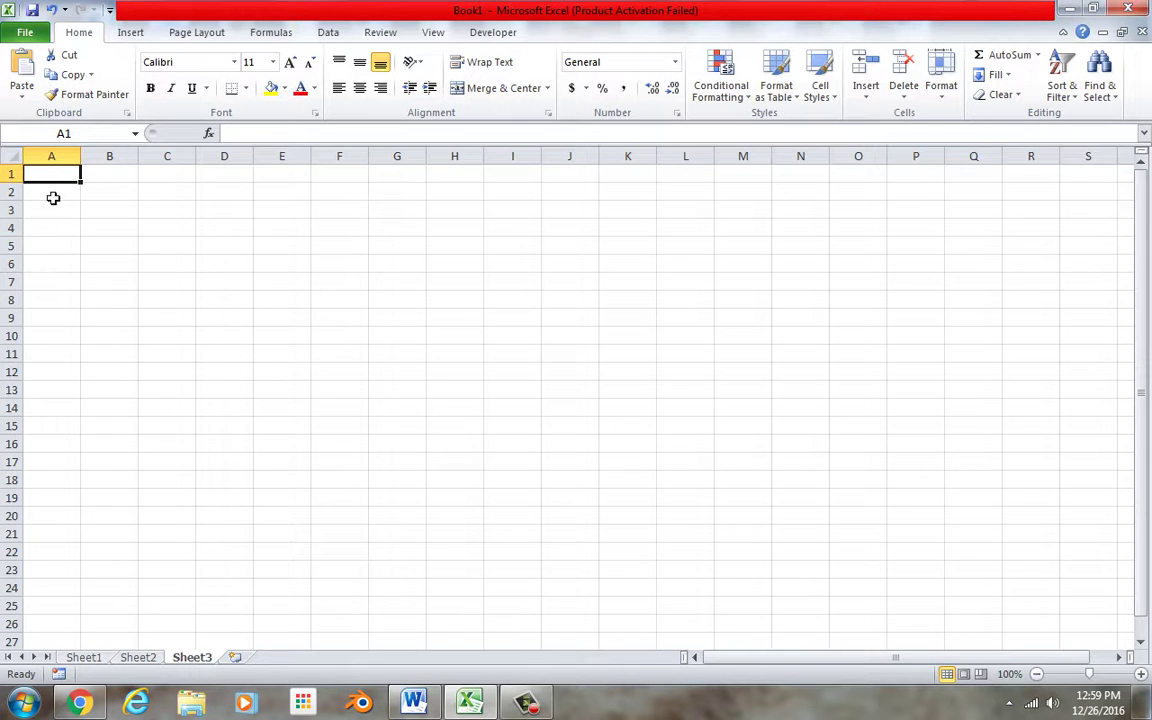
pyautogui.click(124, 180)
pyautogui.write('1982')
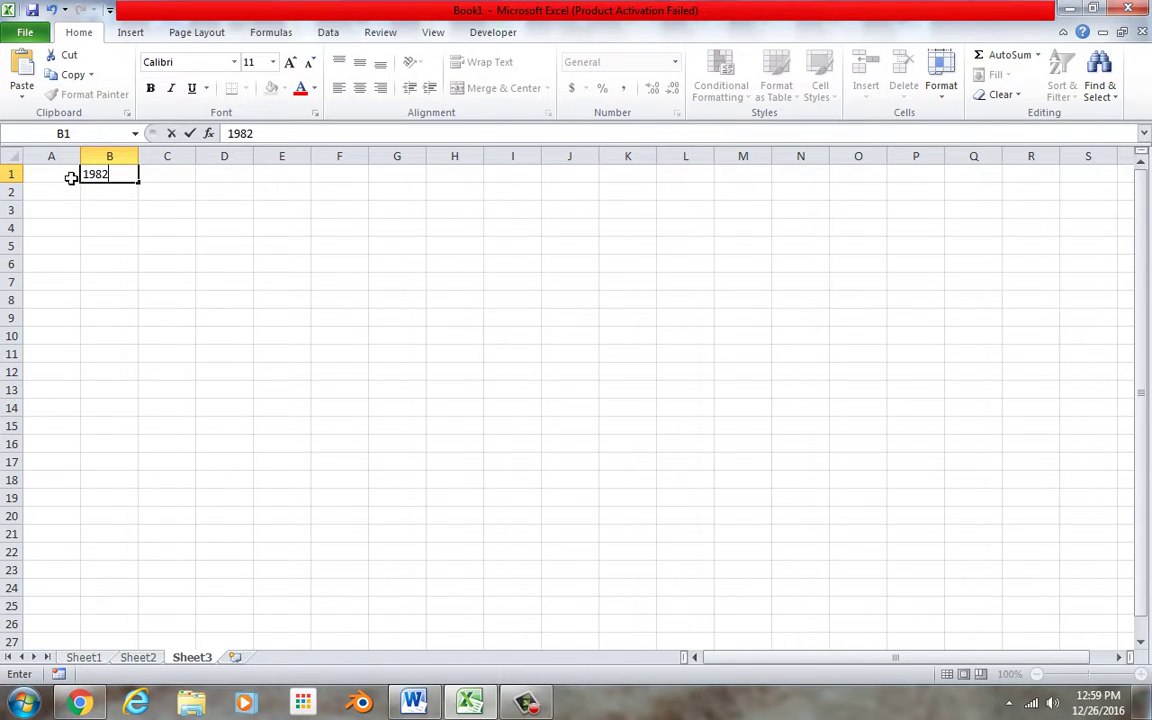
pyautogui.click(69, 174)
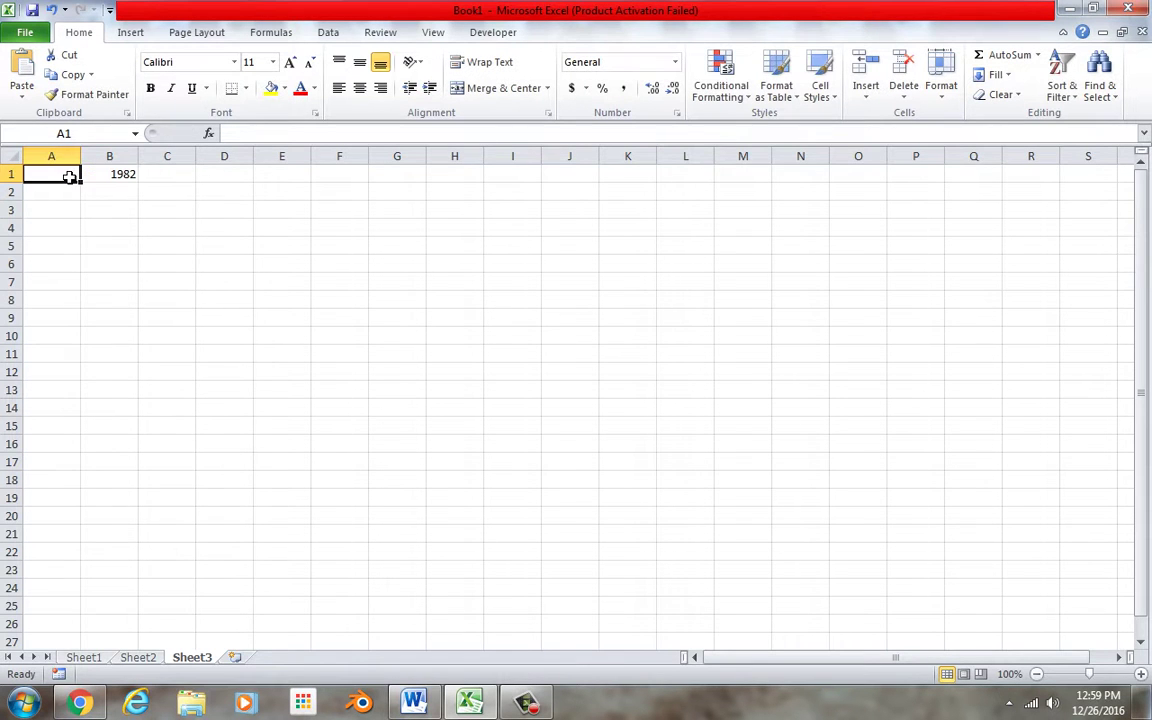
pyautogui.write('0.2')
pyautogui.click(195, 282)
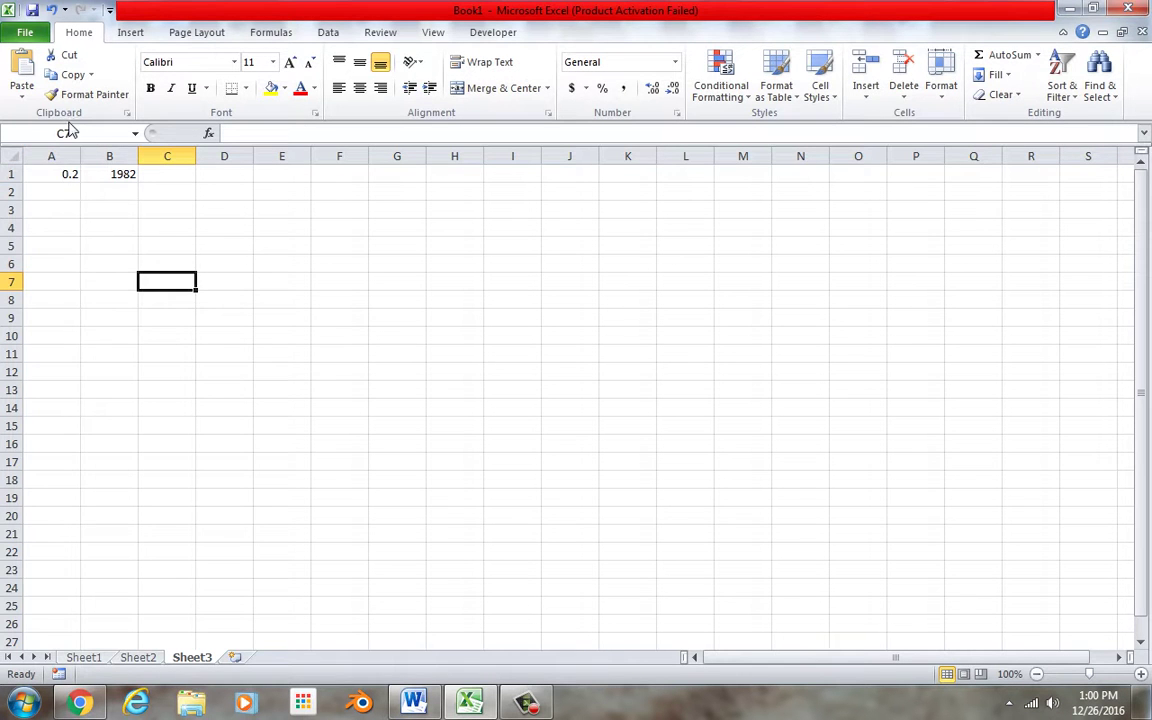
pyautogui.click(77, 174)
pyautogui.hotkey('ctrl', 'shift', 'Down')
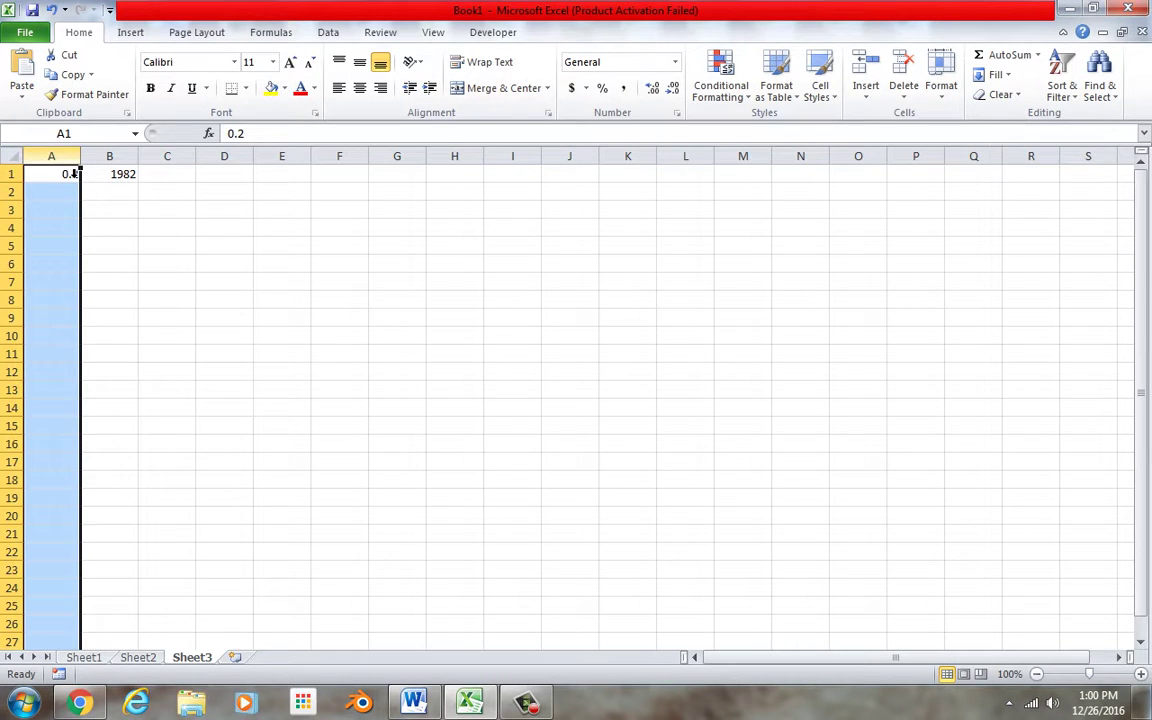
pyautogui.click(573, 90)
# Enter the year 2016 in B6 and its price $0.85 in A6.
pyautogui.click(127, 264)
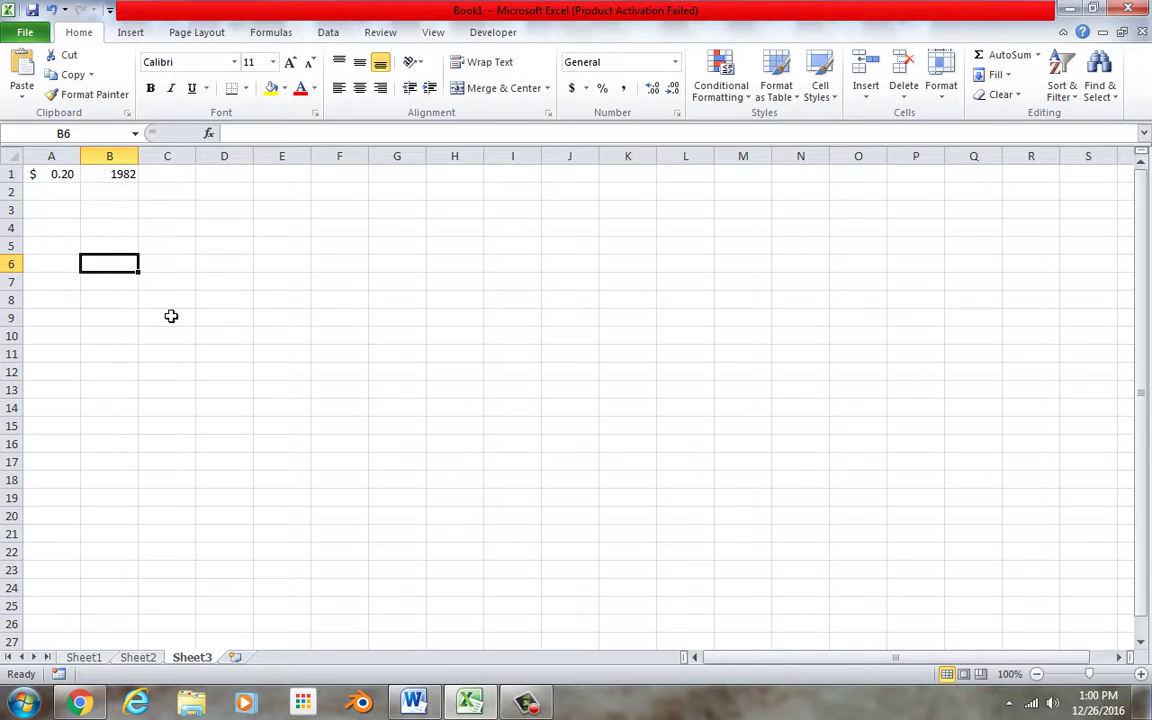
pyautogui.write('2016')
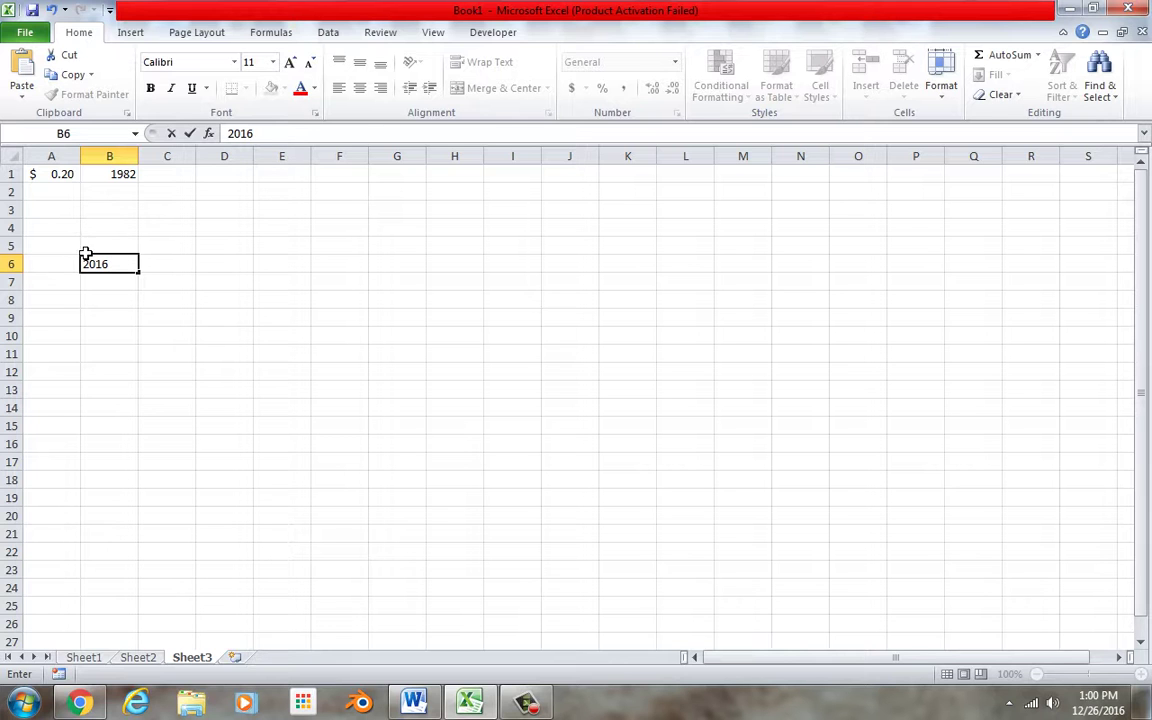
pyautogui.click(65, 263)
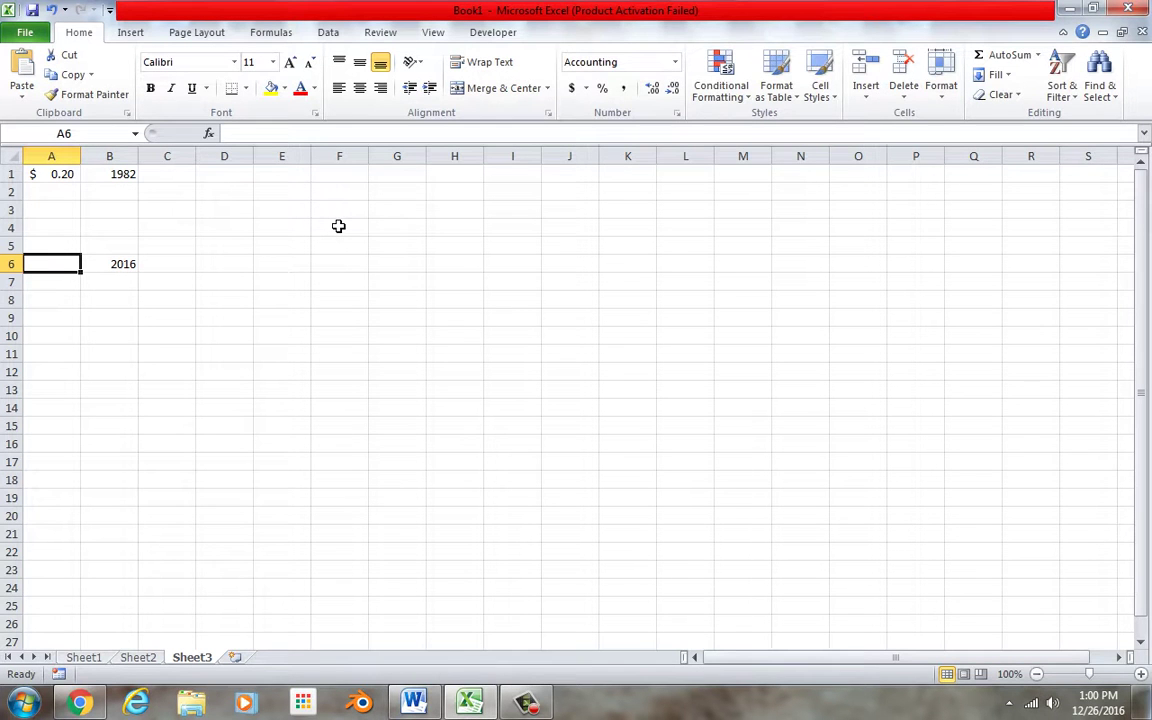
pyautogui.write('.')
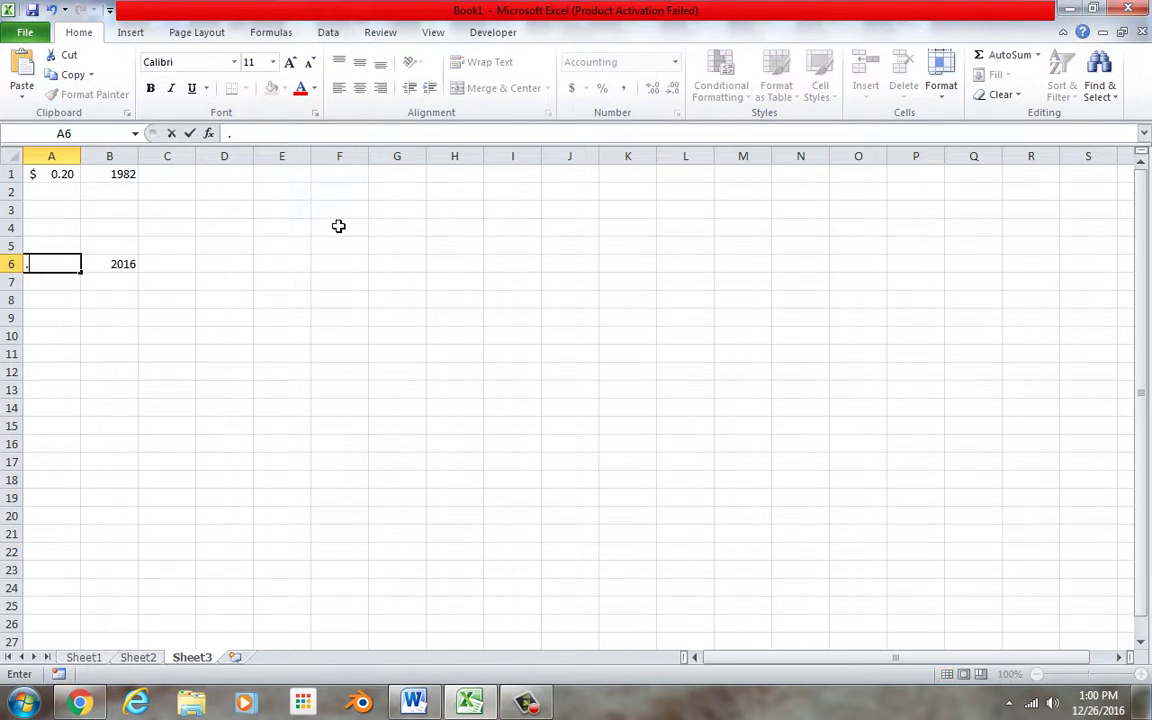
pyautogui.write('85')
pyautogui.press('Return')
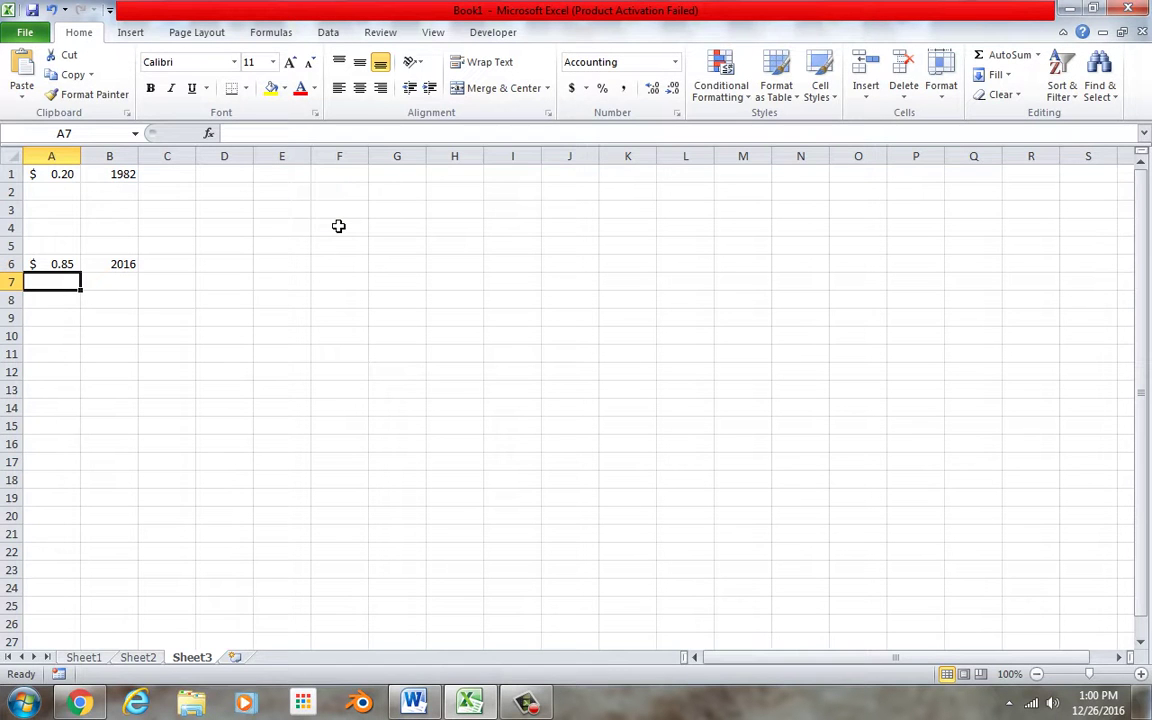
# Add 1983 and 1984 below 1982 and fill the year series down to 2016 in B35.
pyautogui.click(131, 195)
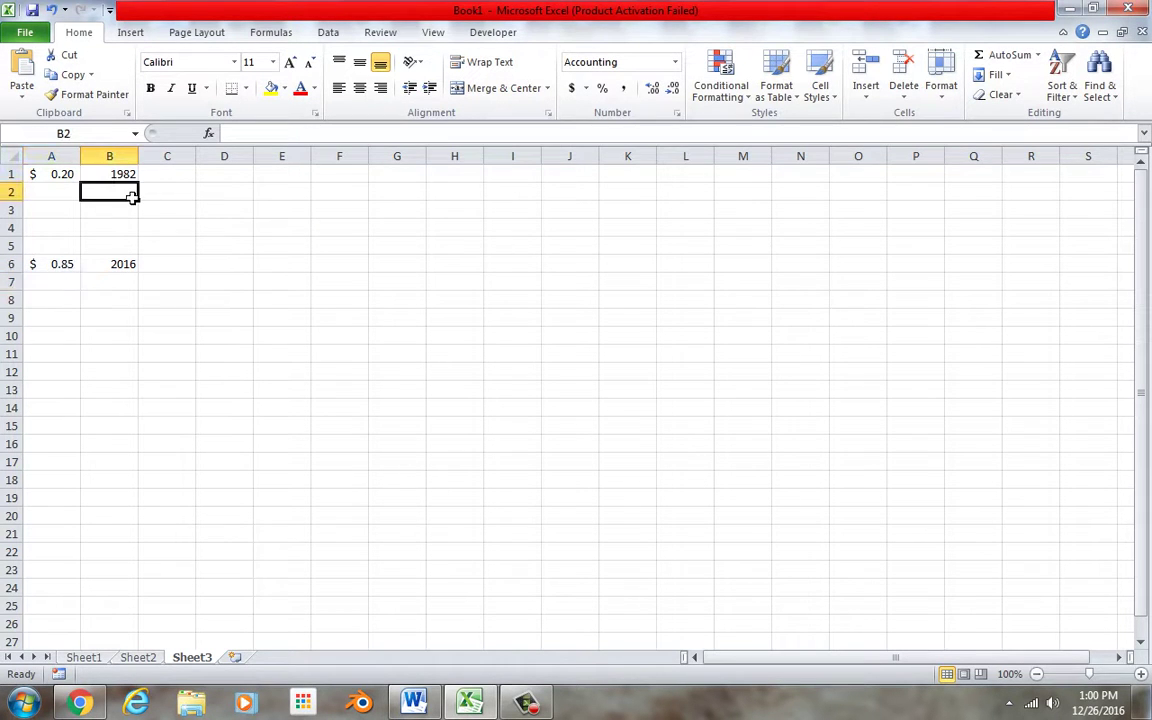
pyautogui.write('1983')
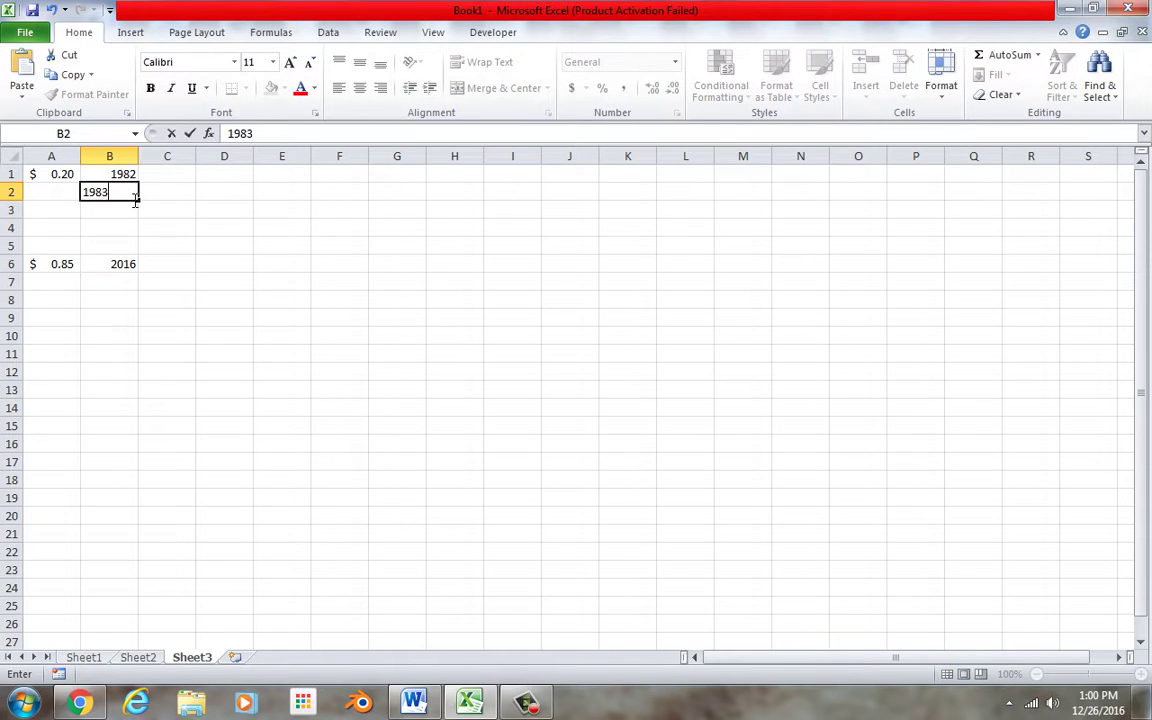
pyautogui.press('Return')
pyautogui.write('1984')
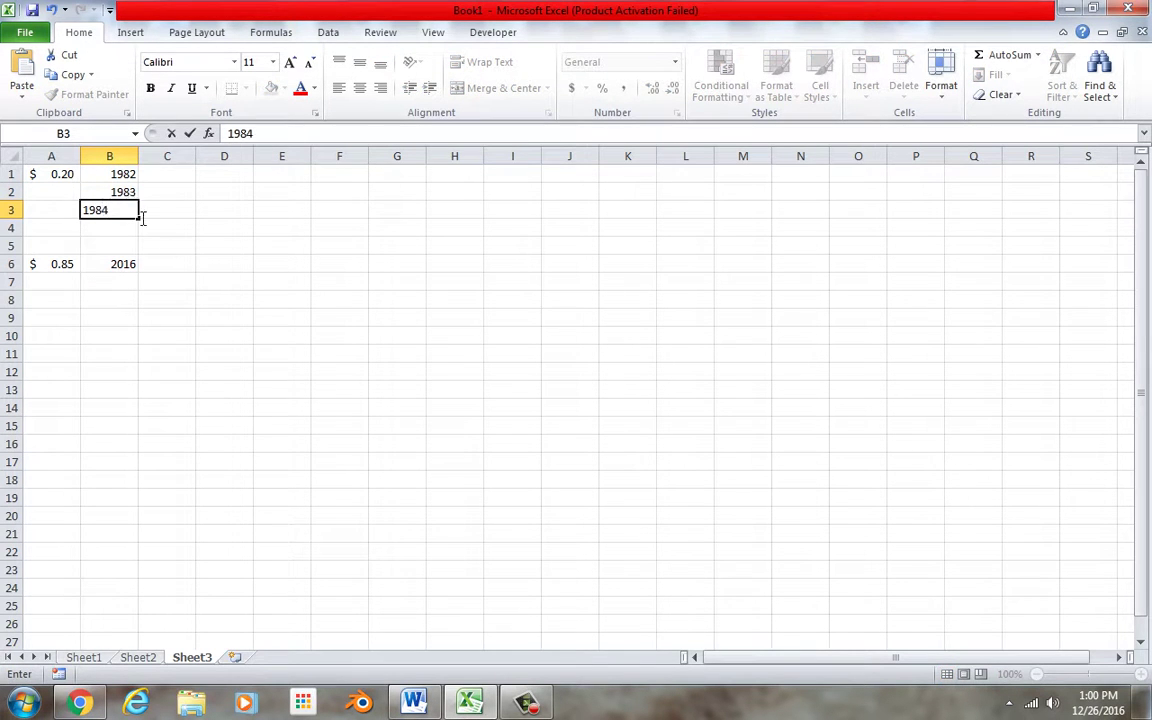
pyautogui.click(160, 262)
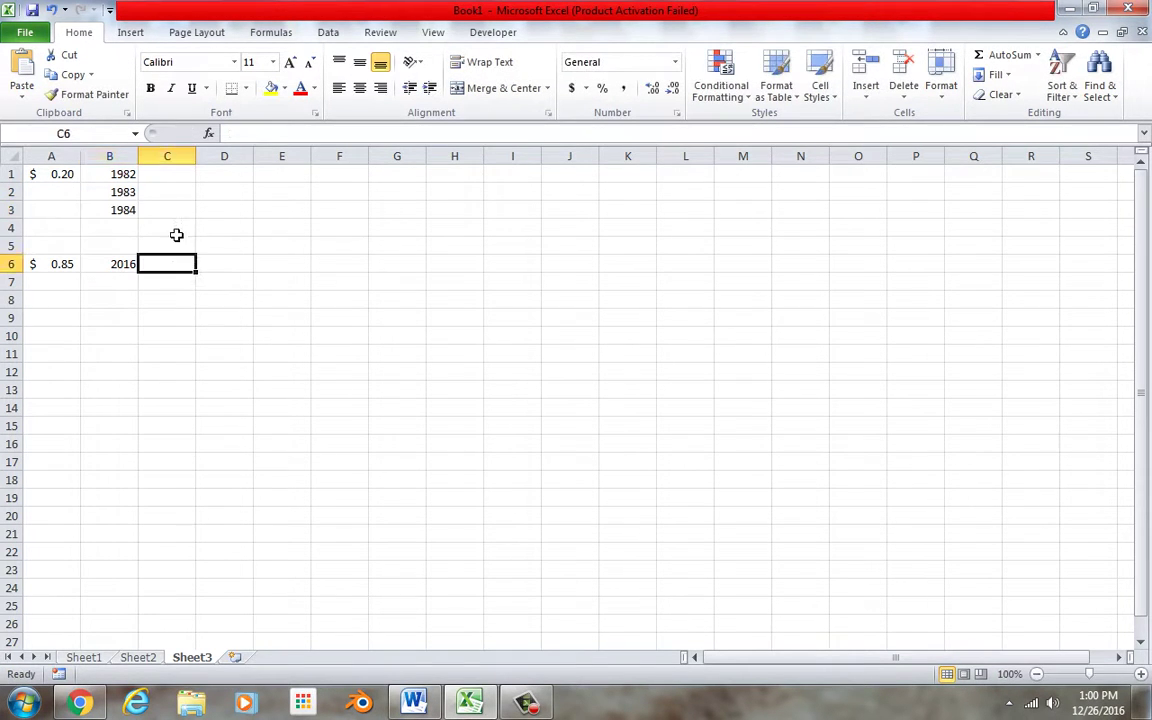
pyautogui.moveTo(123, 178); pyautogui.dragTo(194, 555)
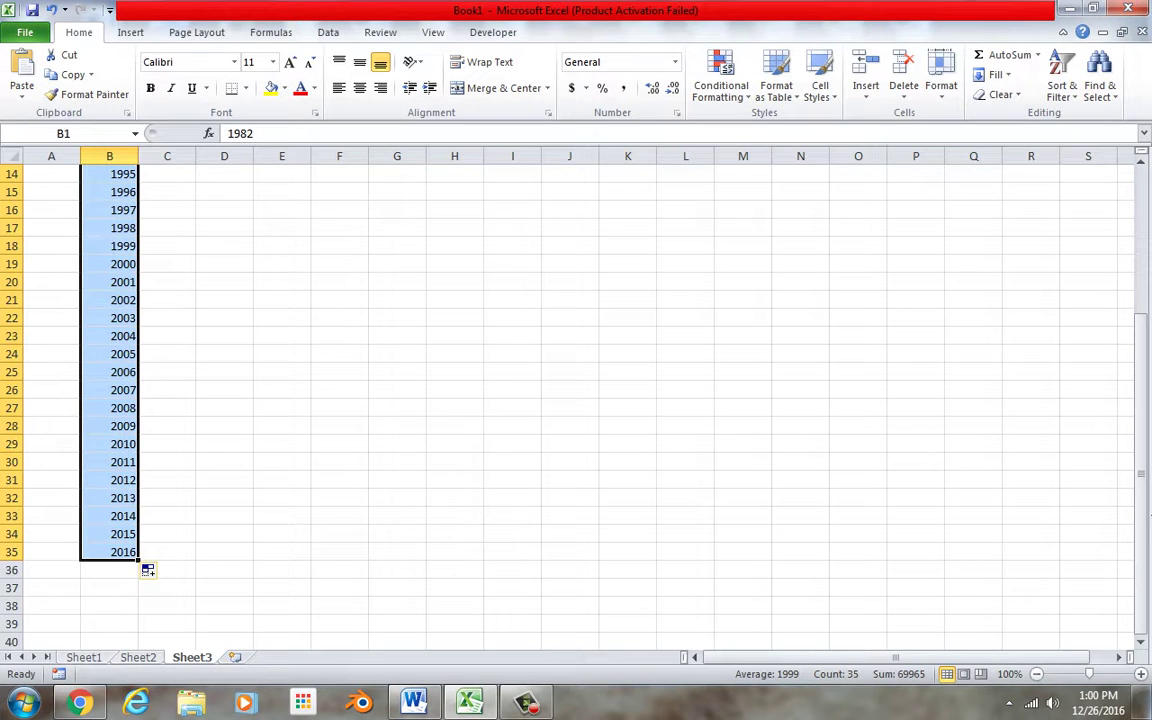
pyautogui.moveTo(1138, 465); pyautogui.dragTo(1148, 592)
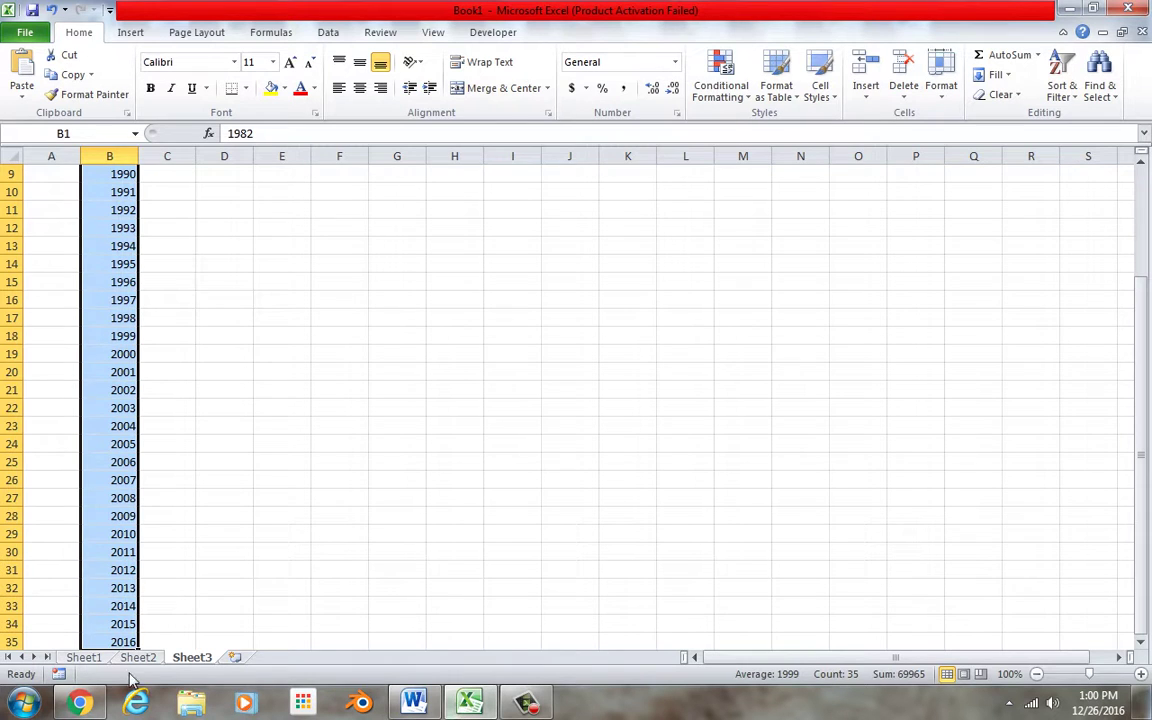
# Enter $0.85 in A35 beside the year 2016.
pyautogui.click(50, 643)
pyautogui.write('.')
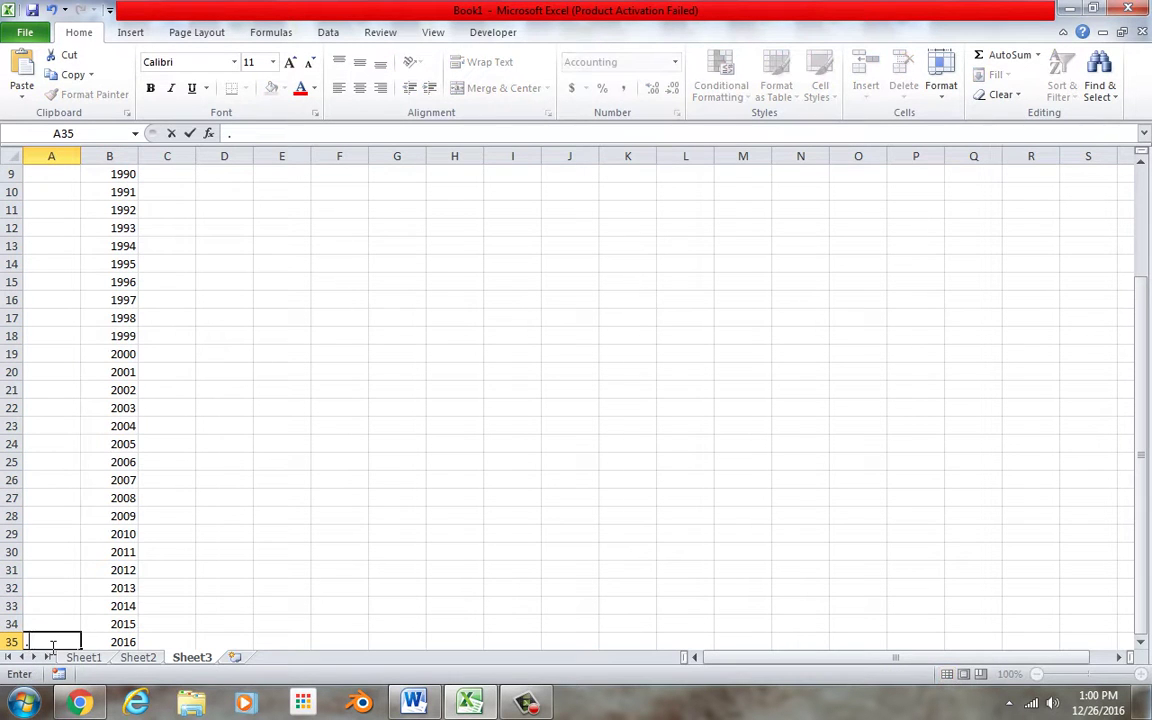
pyautogui.write('85')
pyautogui.press('Return')
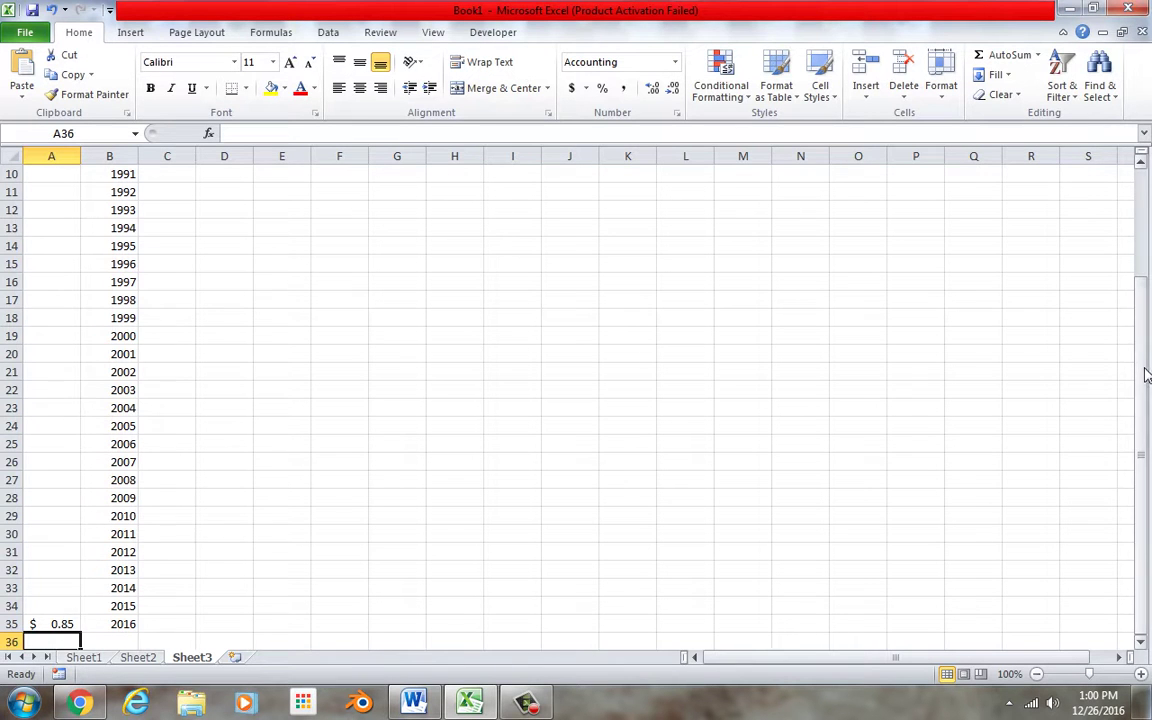
pyautogui.scroll(3, 1020, 300)
# Enter a 0.05 growth rate in G1 and the formula =A1*(1+G1) in A2.
pyautogui.click(406, 181)
pyautogui.write('.05')
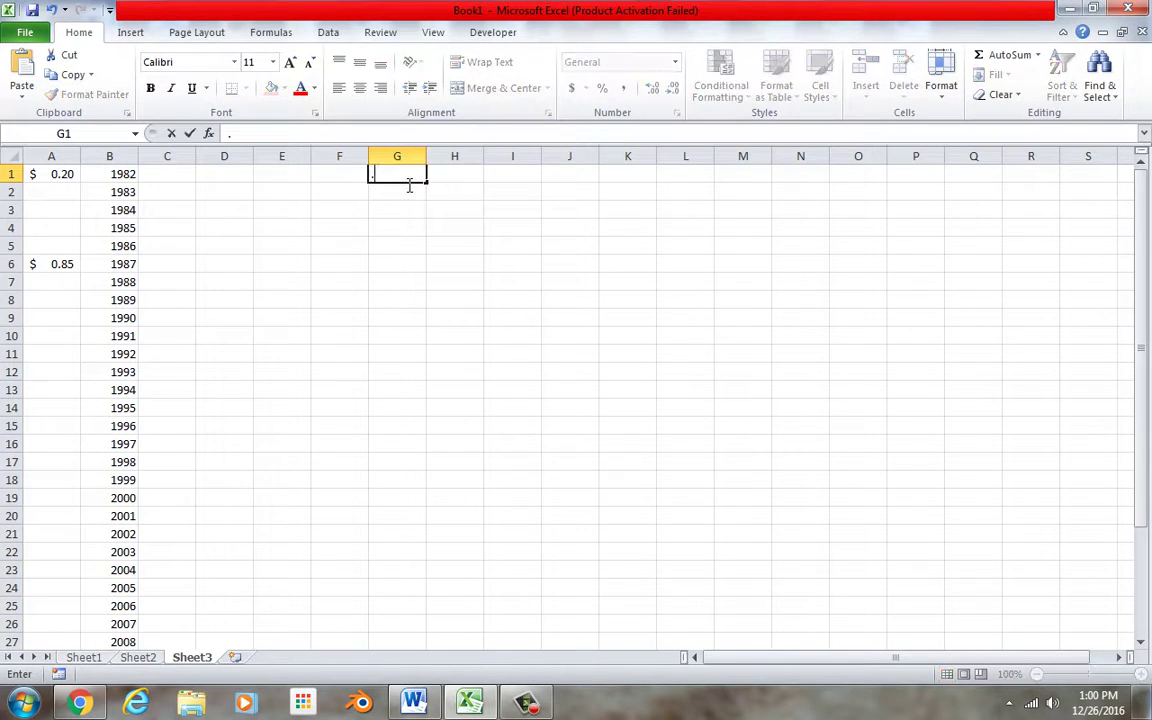
pyautogui.press('Return')
pyautogui.click(62, 193)
pyautogui.write('=')
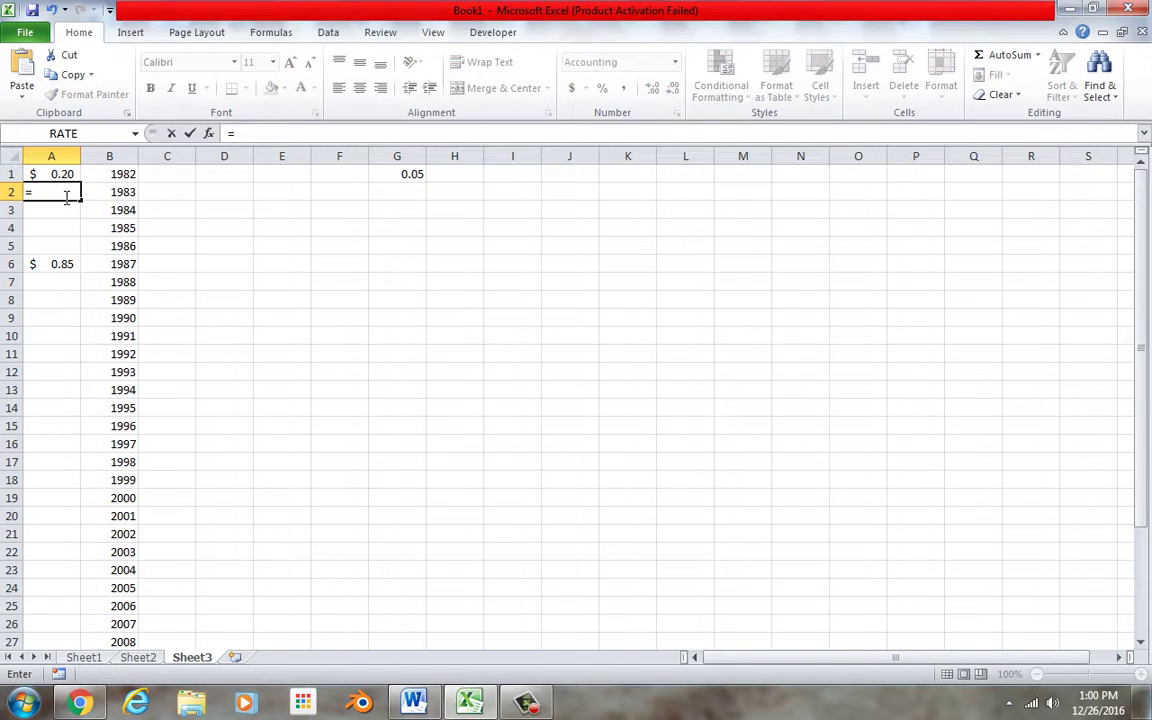
pyautogui.write('A1*(1+')
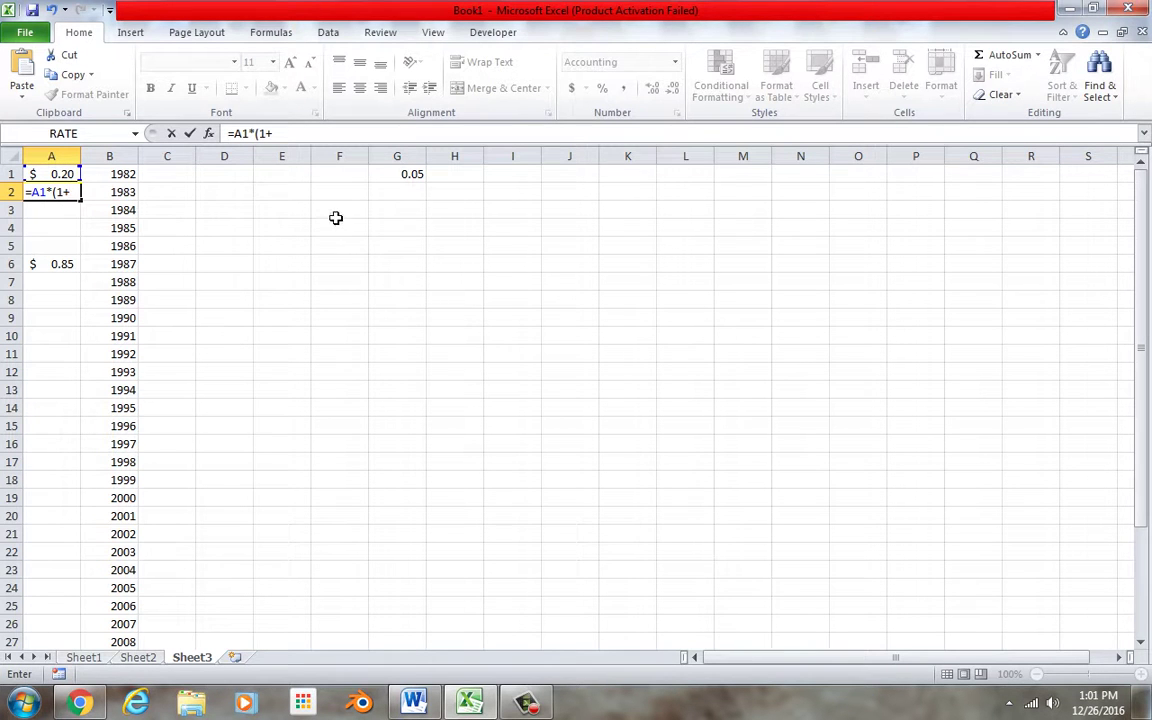
pyautogui.click(405, 177)
pyautogui.press('Return')
pyautogui.press('Return')
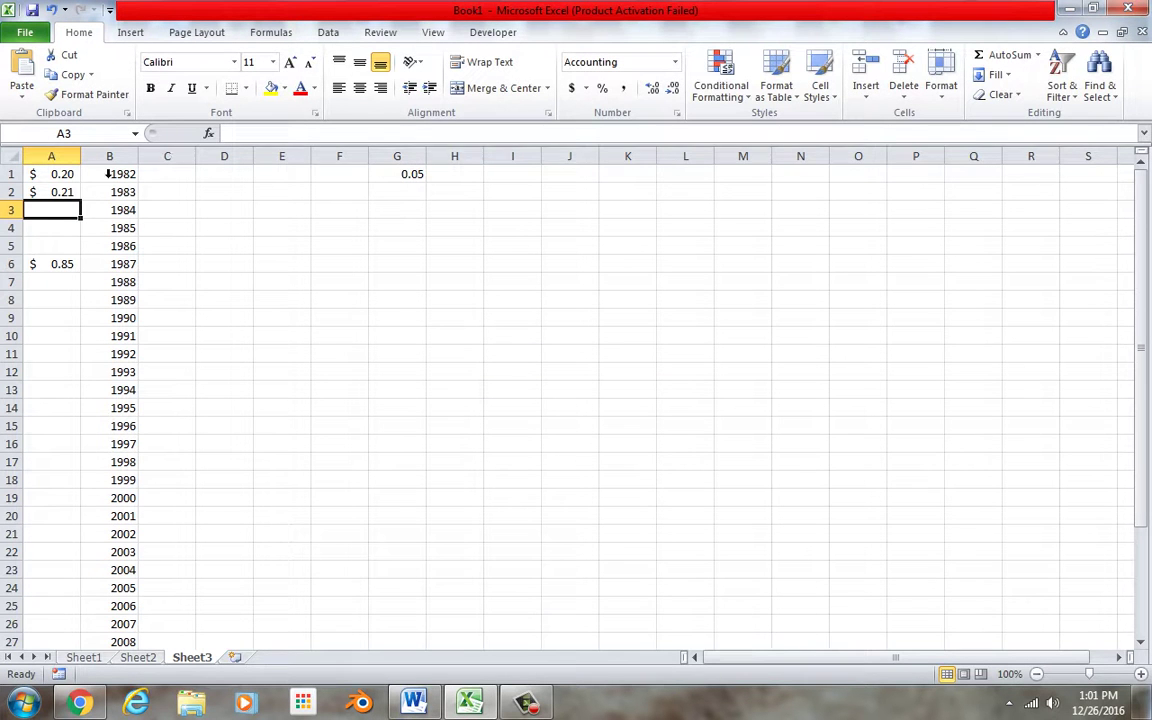
# Fill A2's growth formula down through A35.
pyautogui.click(56, 192)
pyautogui.moveTo(88, 209); pyautogui.dragTo(103, 622)
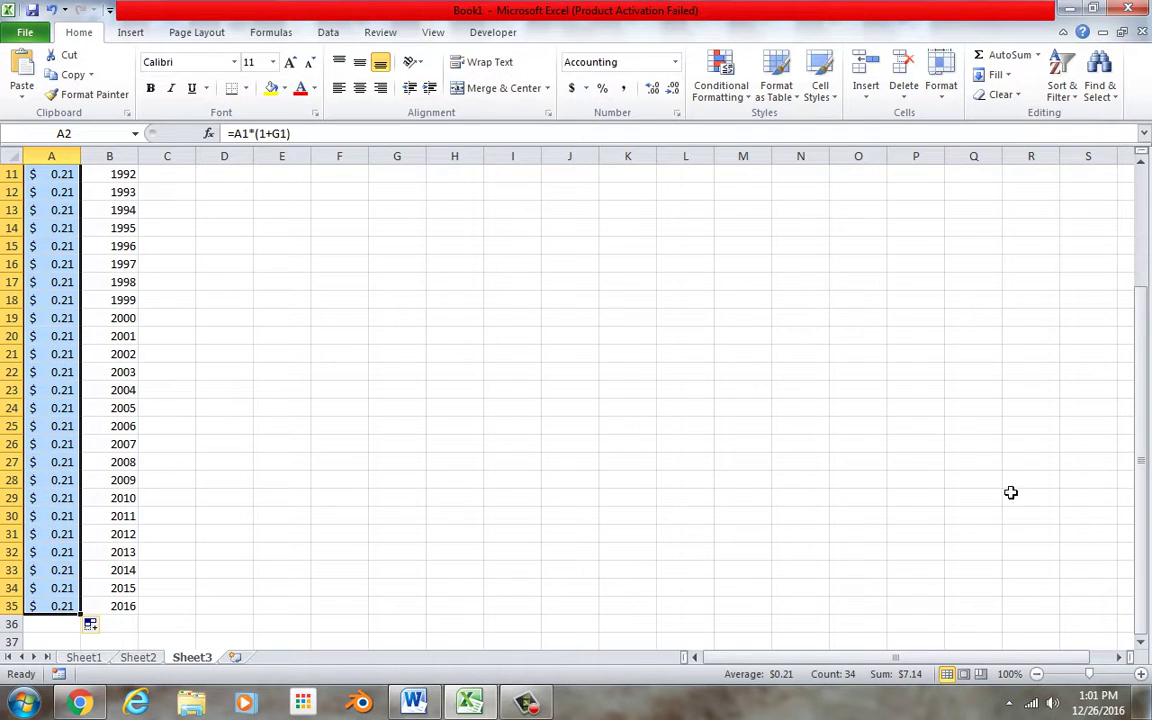
pyautogui.moveTo(1138, 455); pyautogui.dragTo(1148, 330)
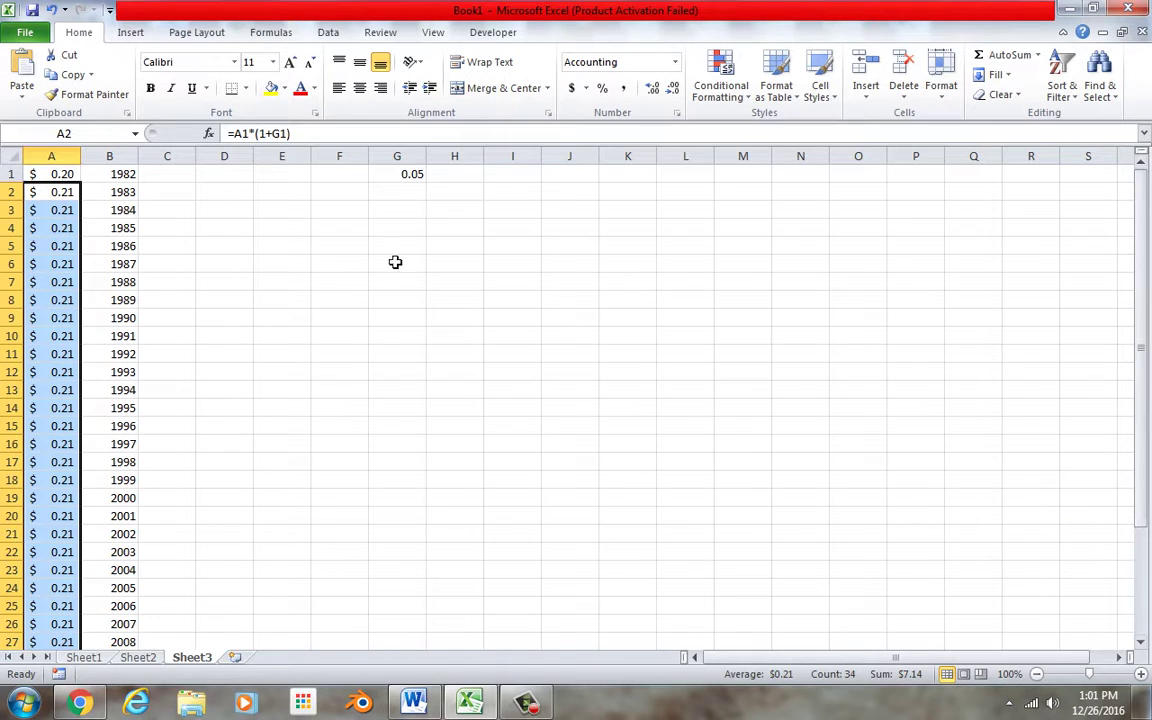
# Name the rate cell G1 'intterest' using the Name Box.
pyautogui.click(52, 194)
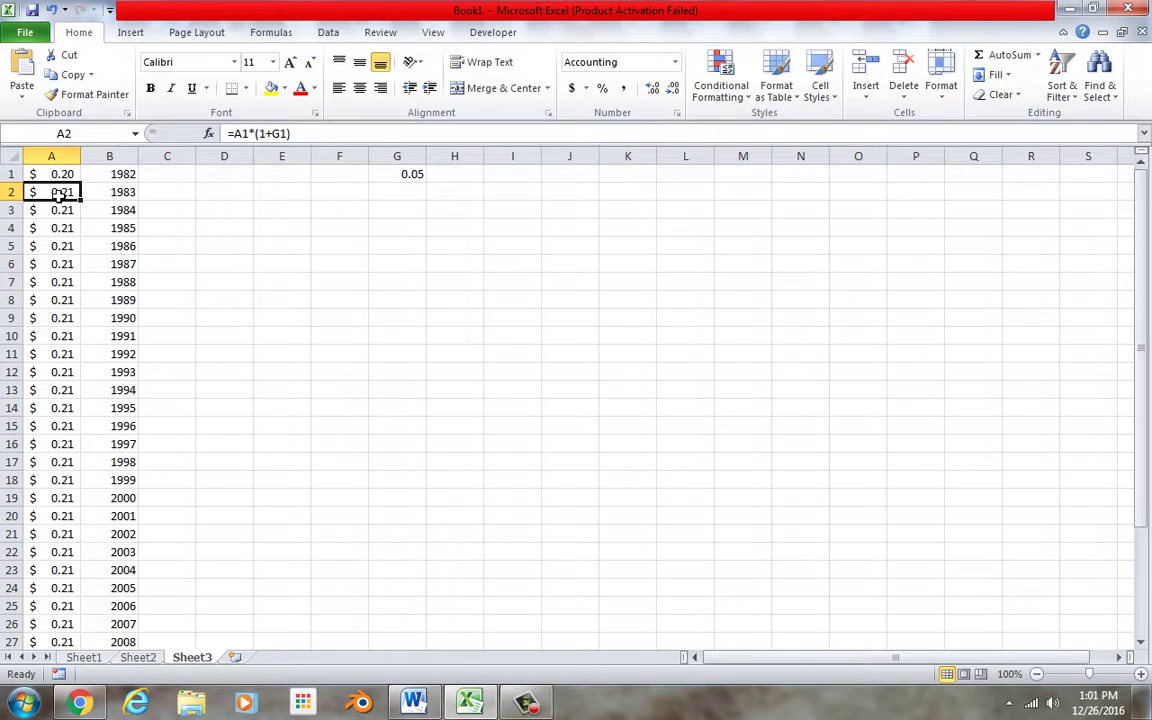
pyautogui.click(395, 174)
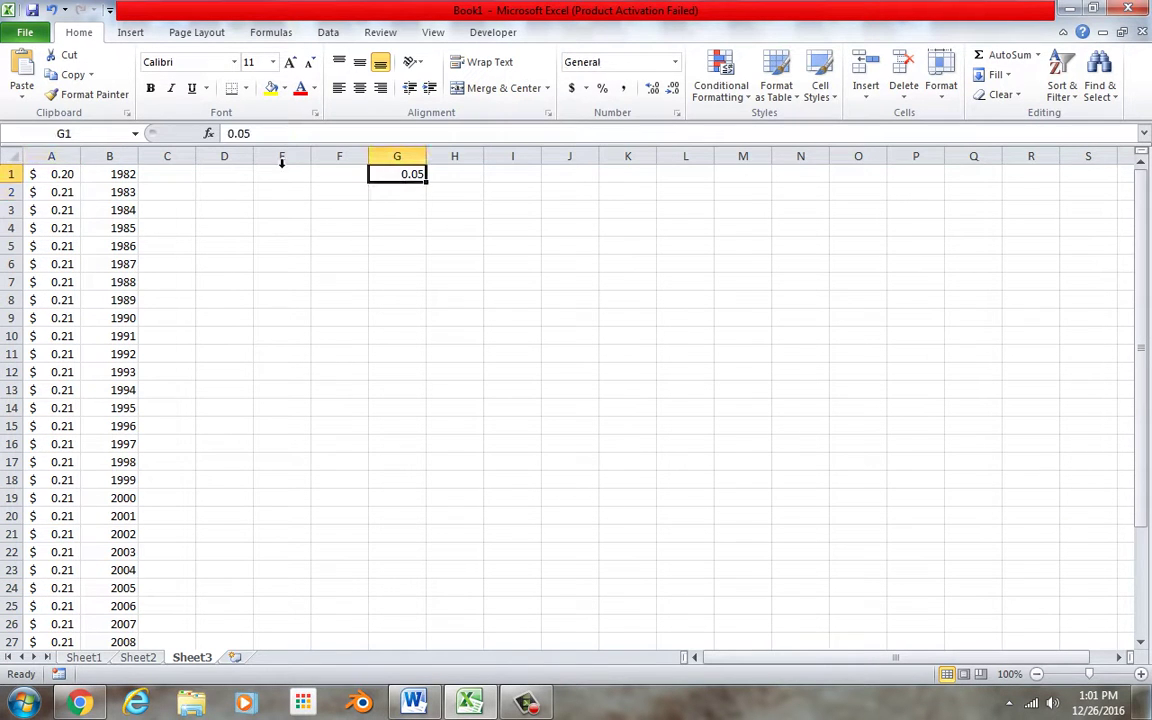
pyautogui.click(54, 134)
pyautogui.write('ontterest')
pyautogui.press('Return')
pyautogui.click(62, 192)
pyautogui.click(422, 178)
# Change A2 to =A1*(1+intterest) and fill it down column A to $1.05 in 2016.
pyautogui.click(76, 192)
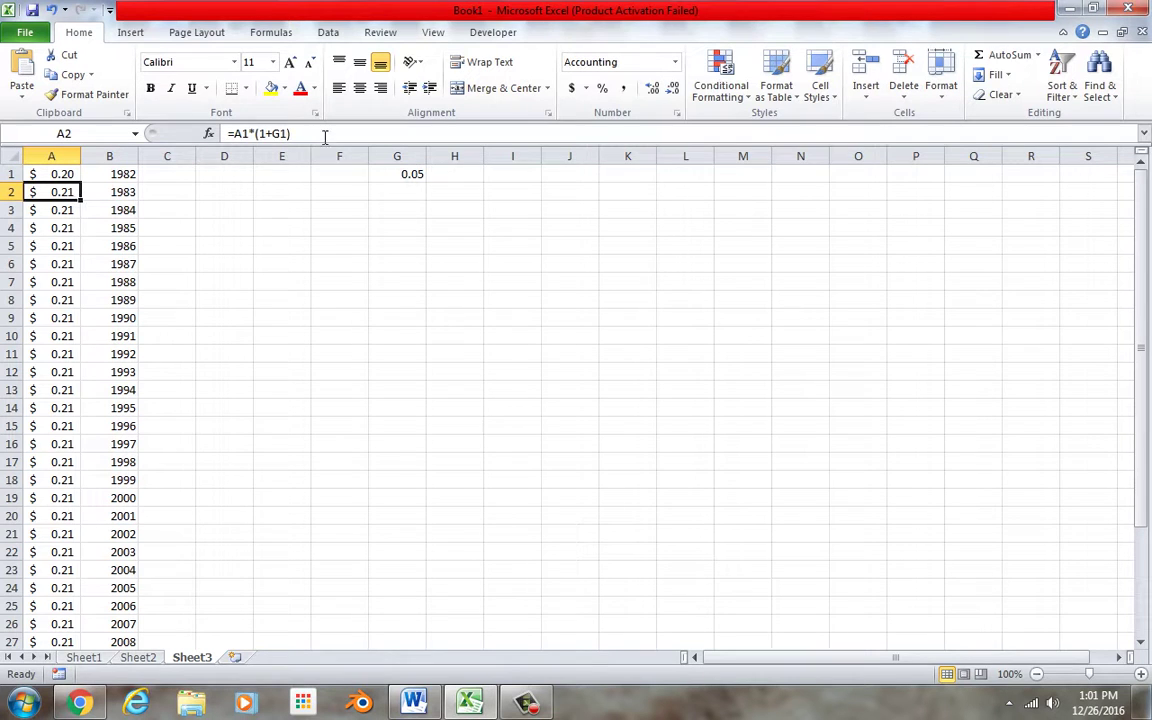
pyautogui.click(287, 134)
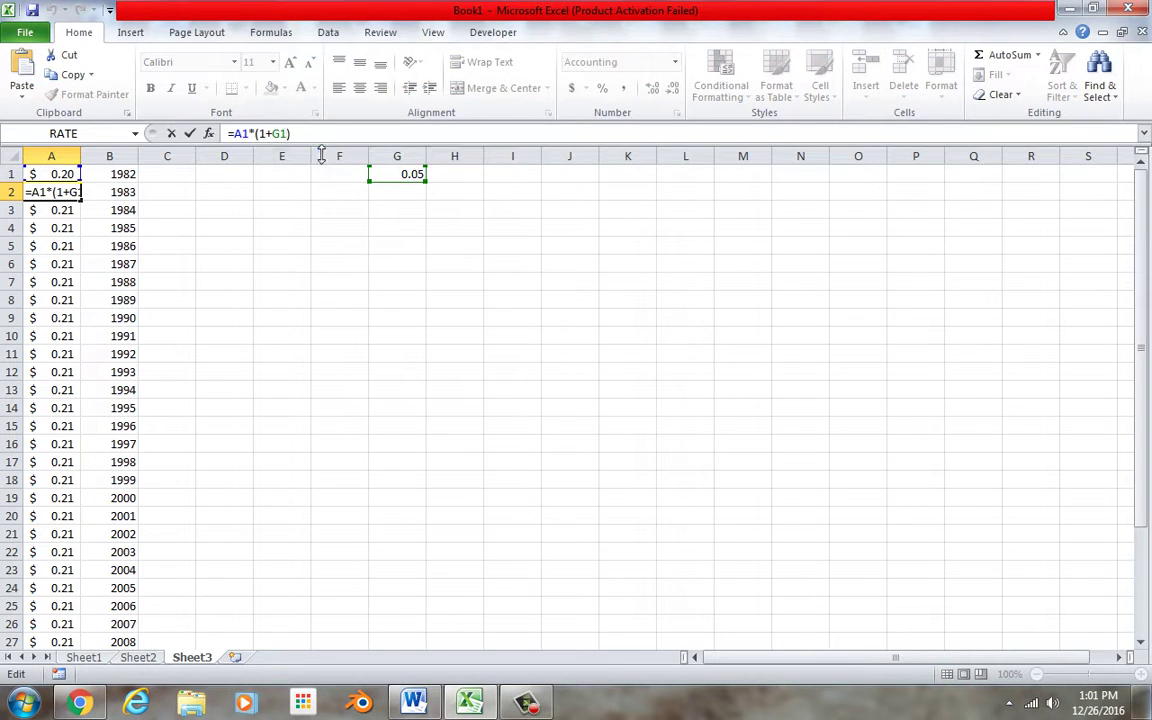
pyautogui.press('BackSpace')
pyautogui.press('BackSpace')
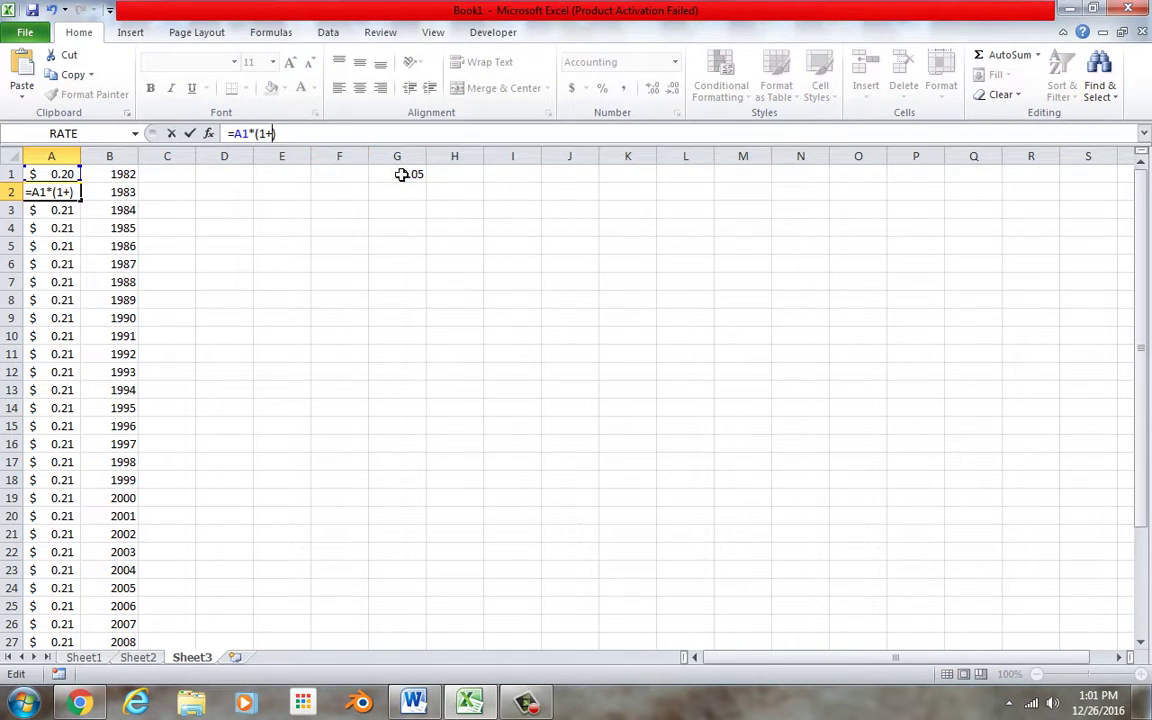
pyautogui.click(415, 178)
pyautogui.press('Return')
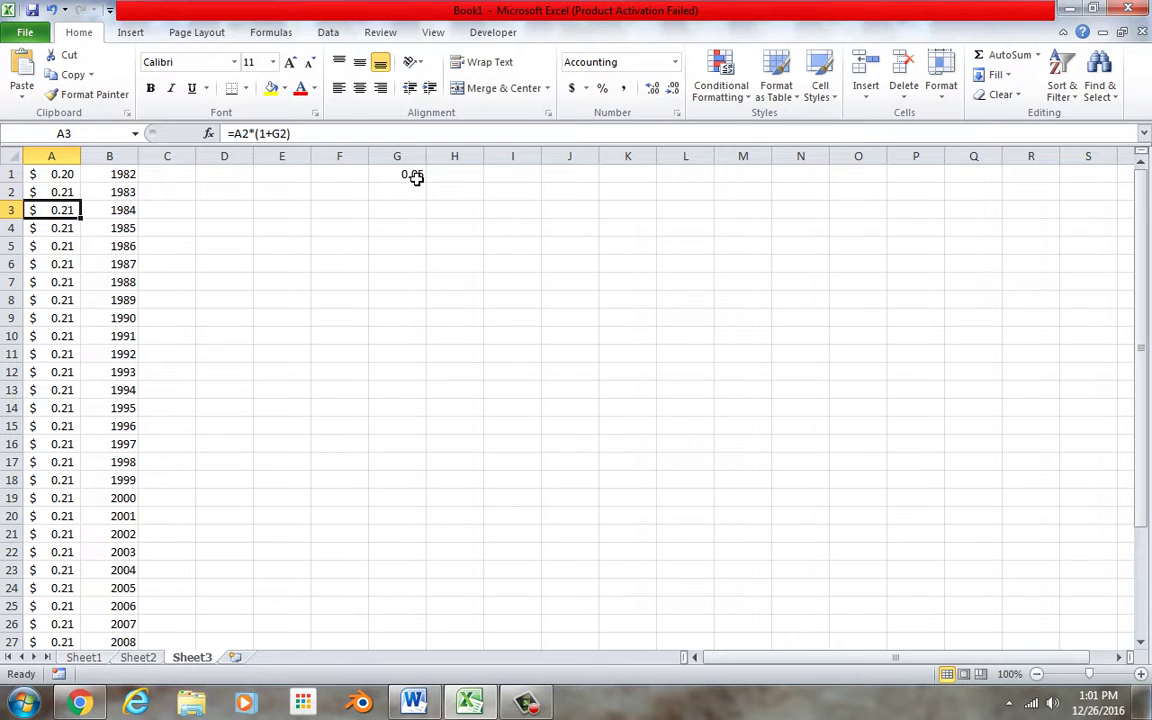
pyautogui.click(64, 186)
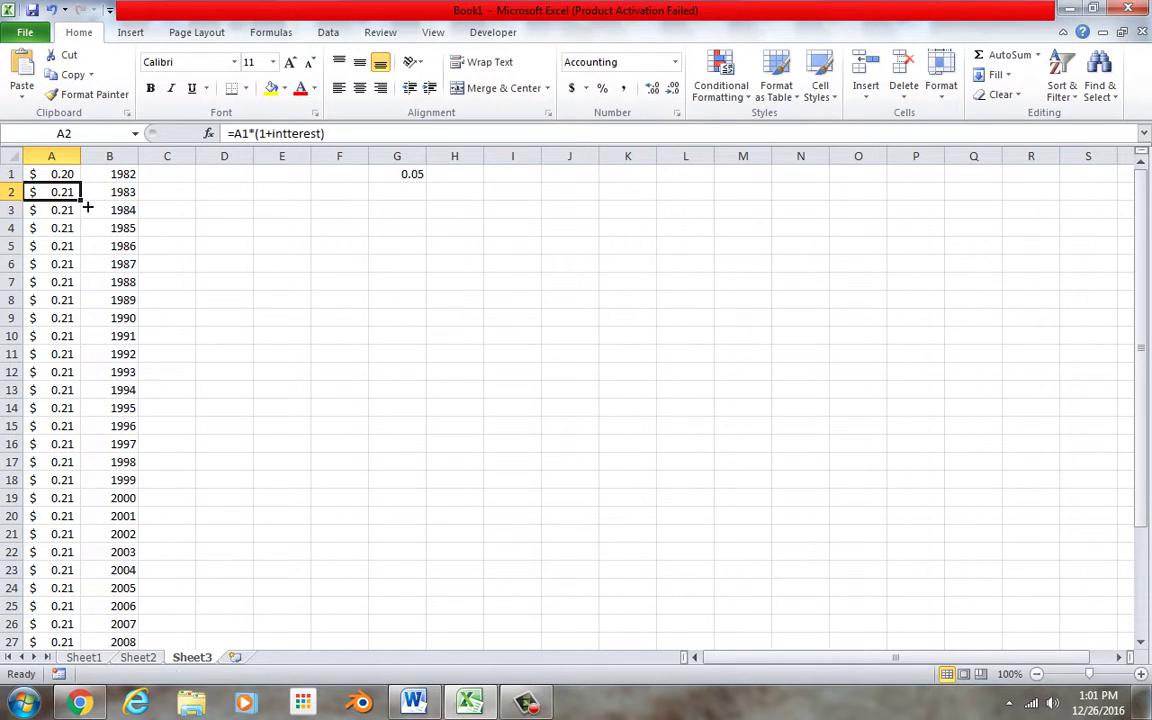
pyautogui.doubleClick(88, 208)
pyautogui.moveTo(1139, 301); pyautogui.dragTo(1146, 422)
pyautogui.moveTo(1148, 476); pyautogui.dragTo(1148, 492)
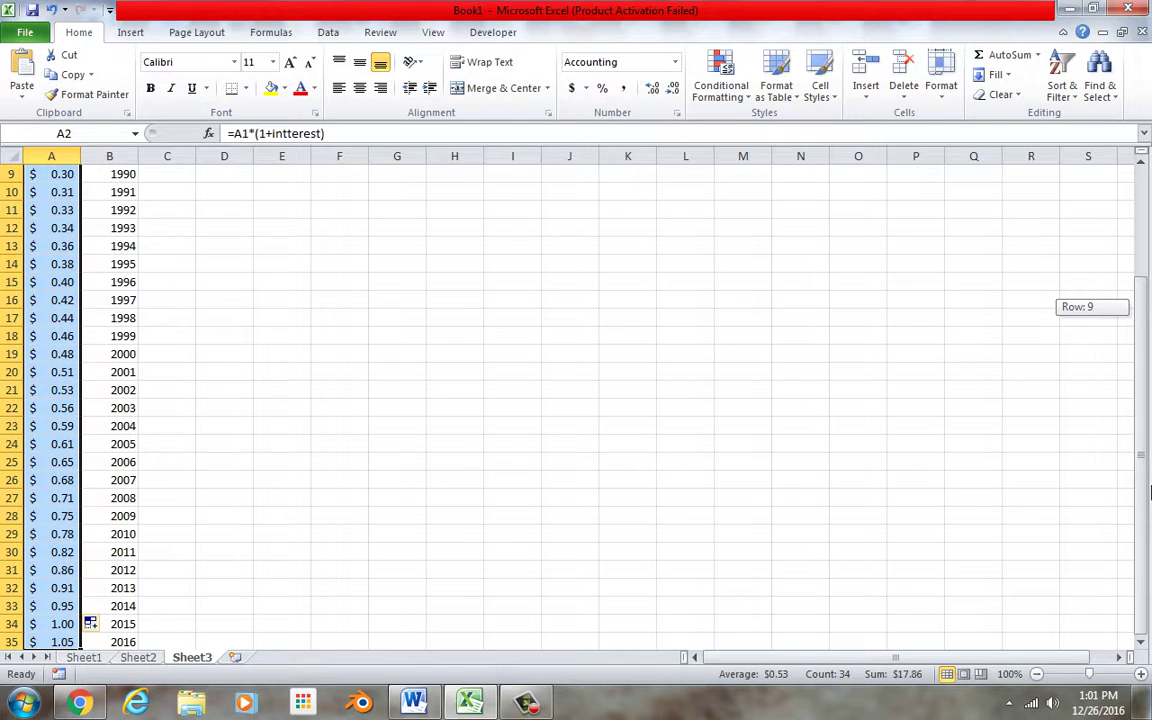
pyautogui.moveTo(1150, 492); pyautogui.dragTo(1148, 492)
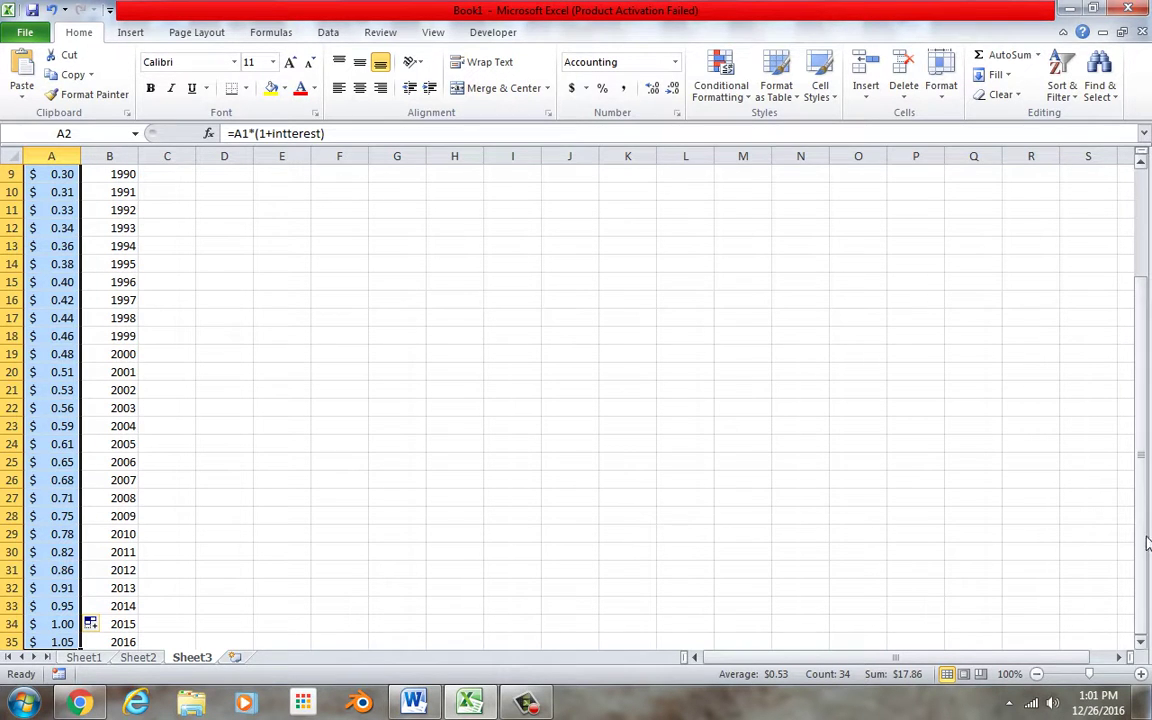
# Try growth rates 0.049 and then 0.048 in G1, checking the 2016 value.
pyautogui.moveTo(1148, 543); pyautogui.dragTo(1146, 525)
pyautogui.moveTo(1142, 371); pyautogui.dragTo(685, 336)
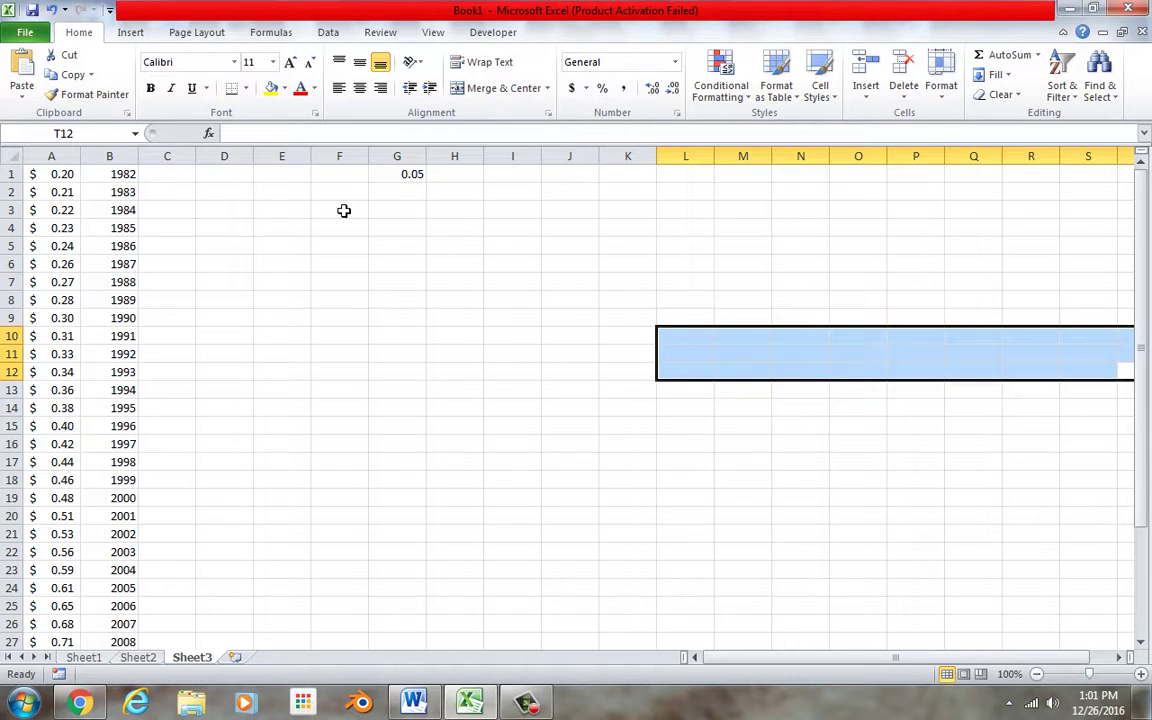
pyautogui.click(402, 174)
pyautogui.write('.')
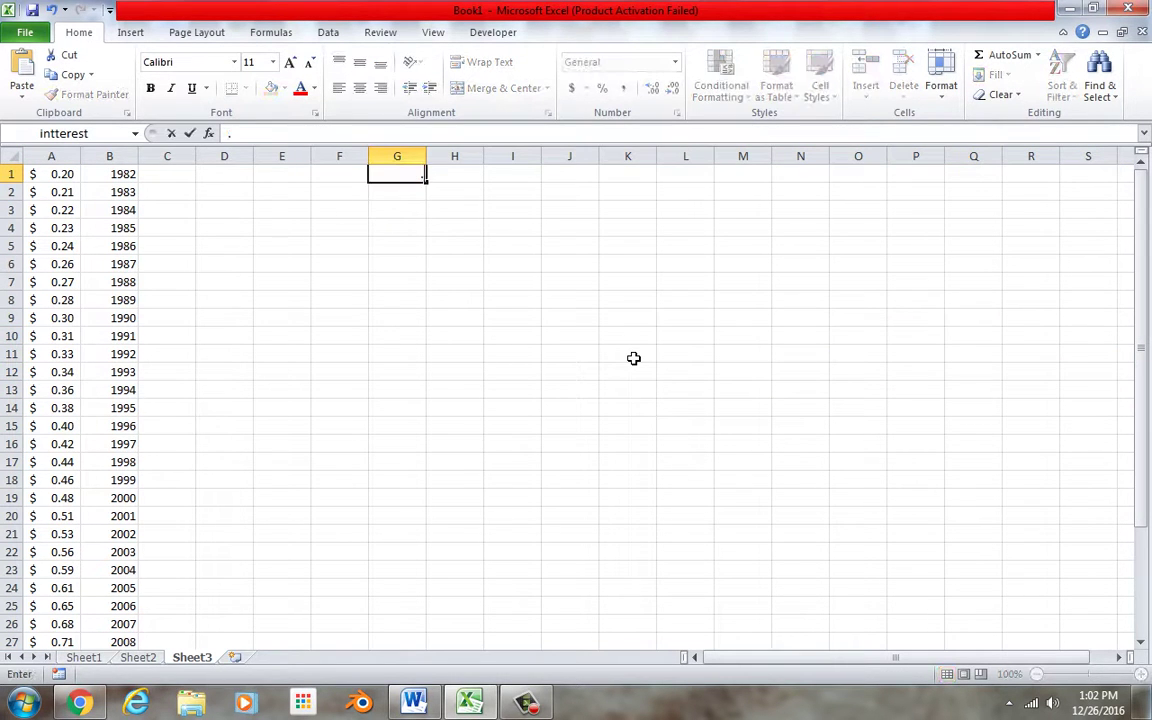
pyautogui.write('049')
pyautogui.press('Return')
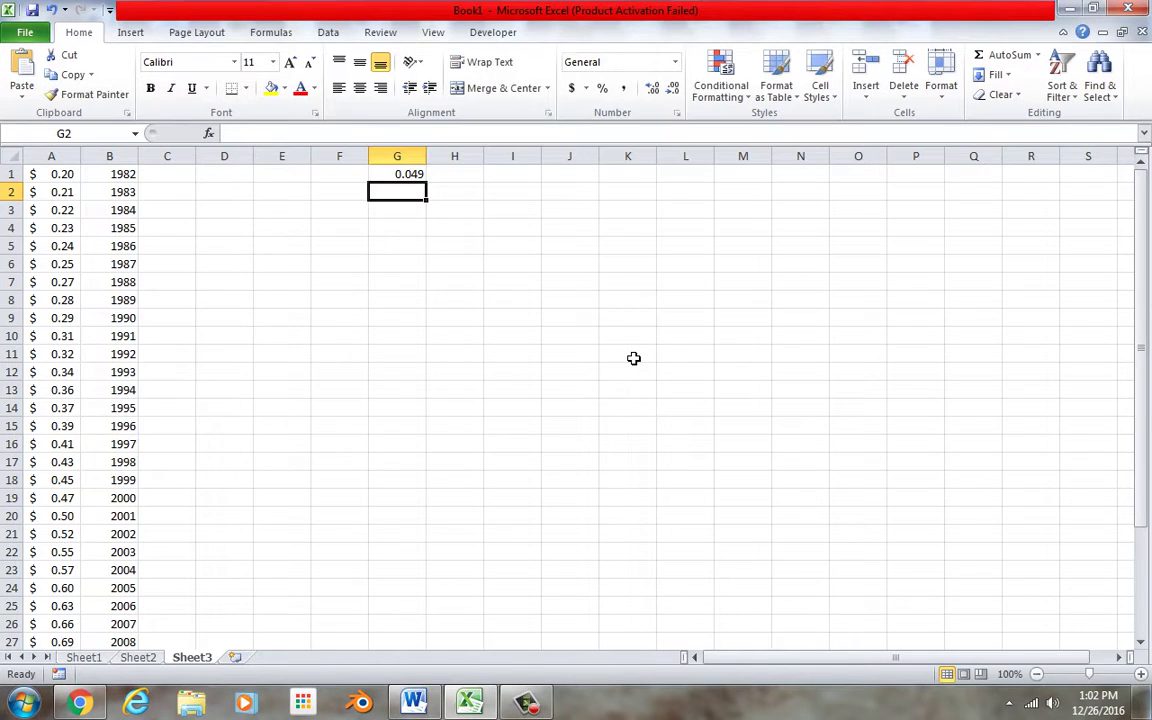
pyautogui.moveTo(1141, 348); pyautogui.dragTo(1148, 455)
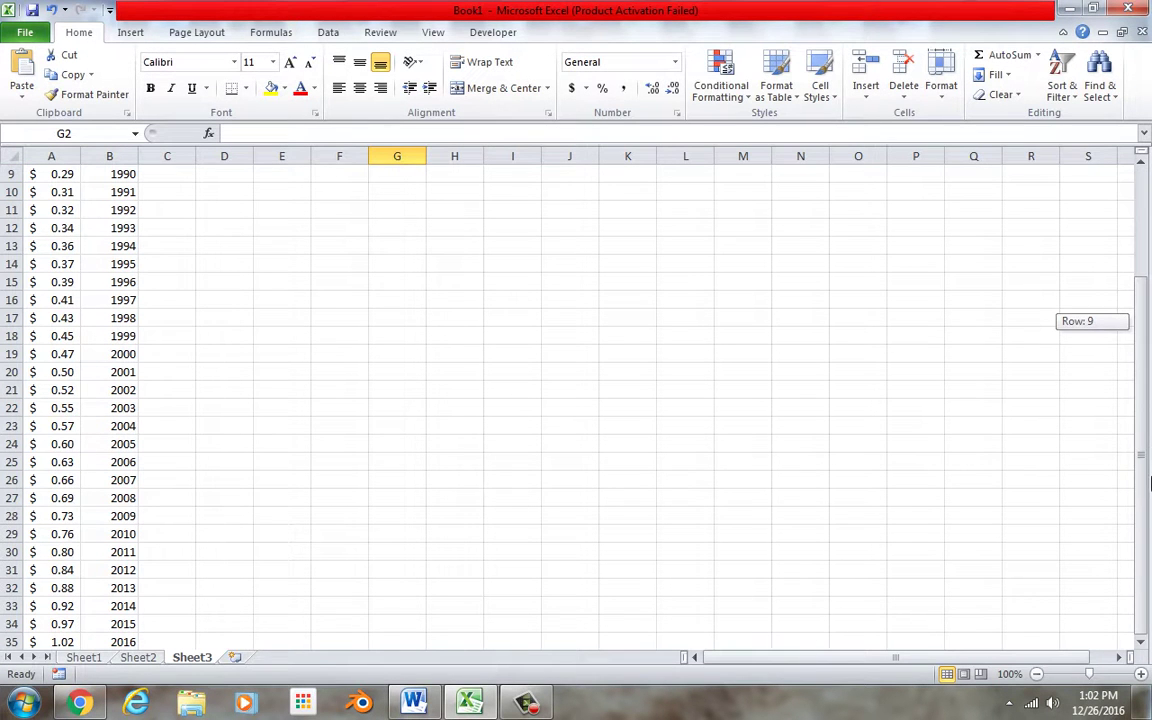
pyautogui.moveTo(1150, 437); pyautogui.dragTo(1150, 332)
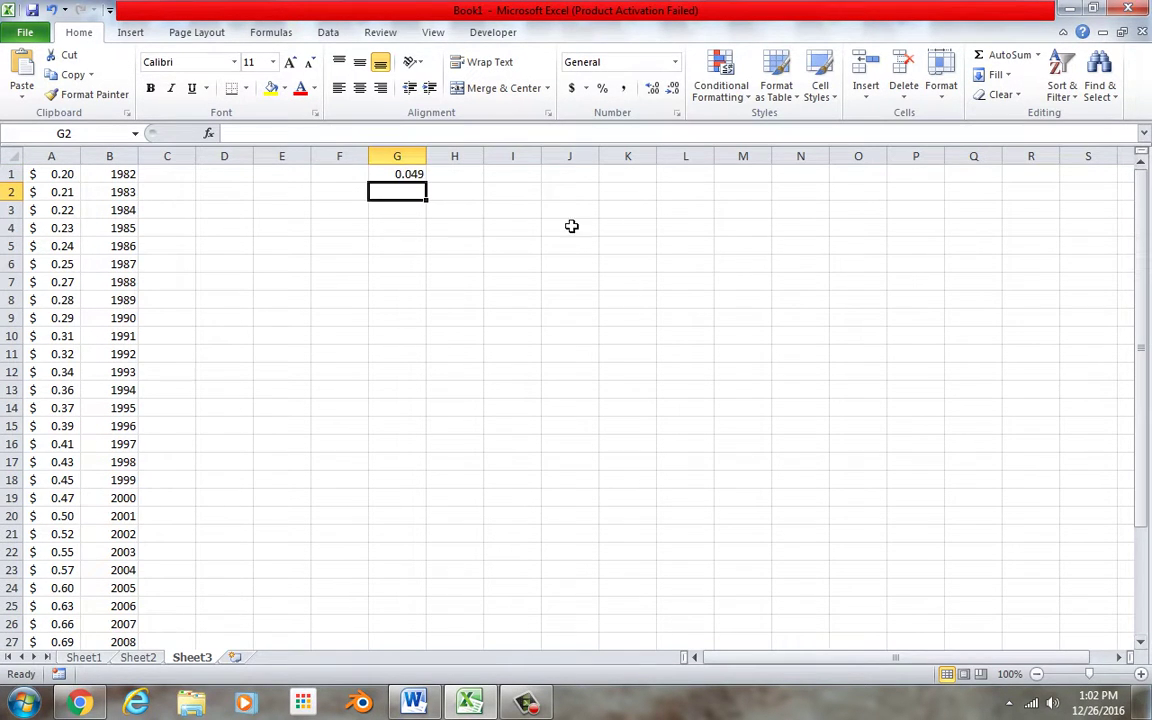
pyautogui.click(420, 176)
pyautogui.write('.')
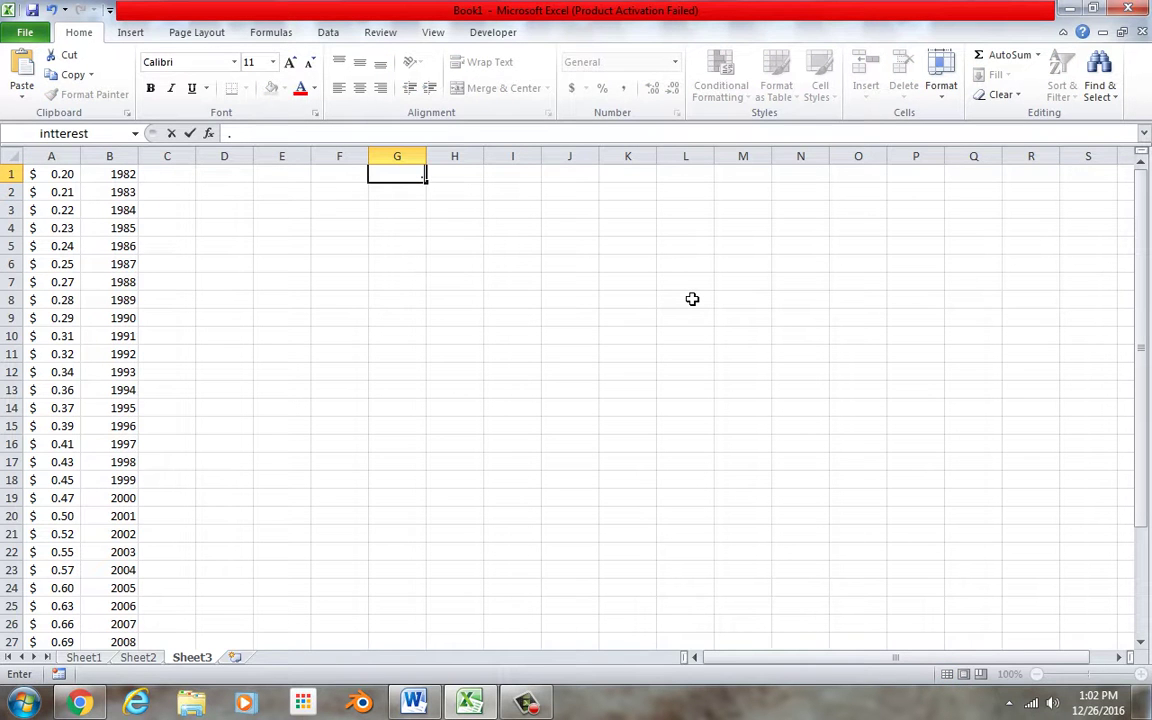
pyautogui.write('048')
pyautogui.press('Return')
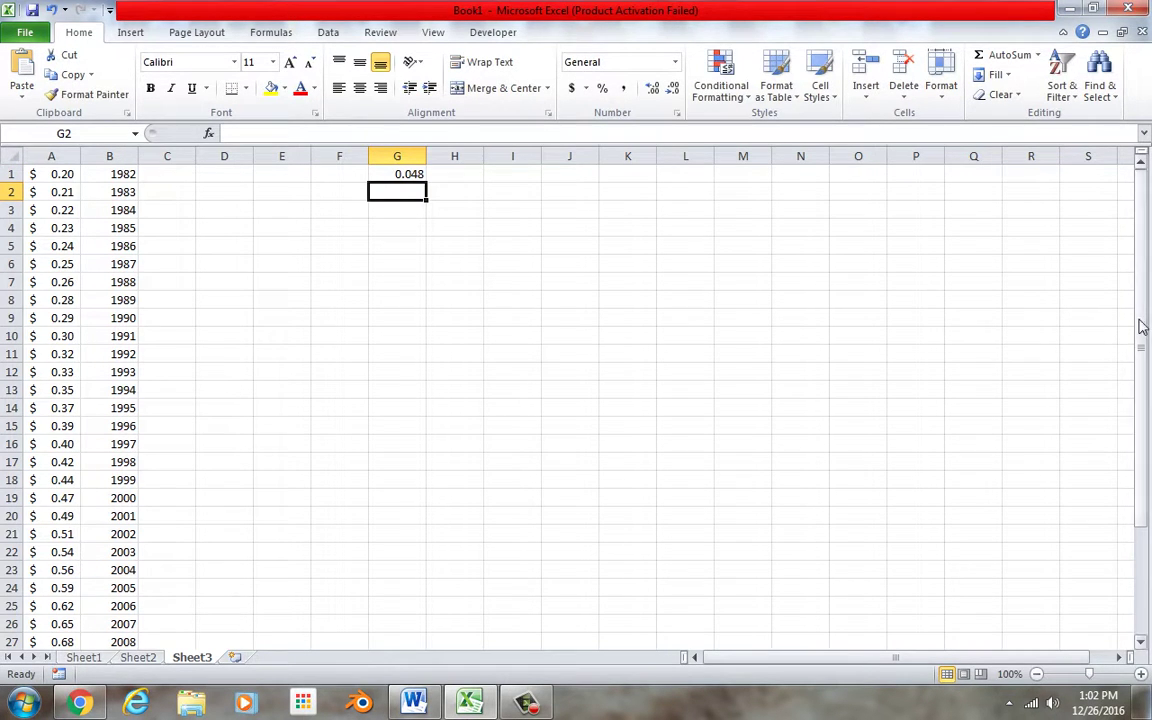
# Lower the G1 rate to 0.045, then 0.044, so 2016 reaches about $0.86.
pyautogui.moveTo(1150, 380); pyautogui.dragTo(1150, 488)
pyautogui.moveTo(1150, 536); pyautogui.dragTo(1150, 428)
pyautogui.click(412, 175)
pyautogui.press('Delete')
pyautogui.write('.045')
pyautogui.press('Return')
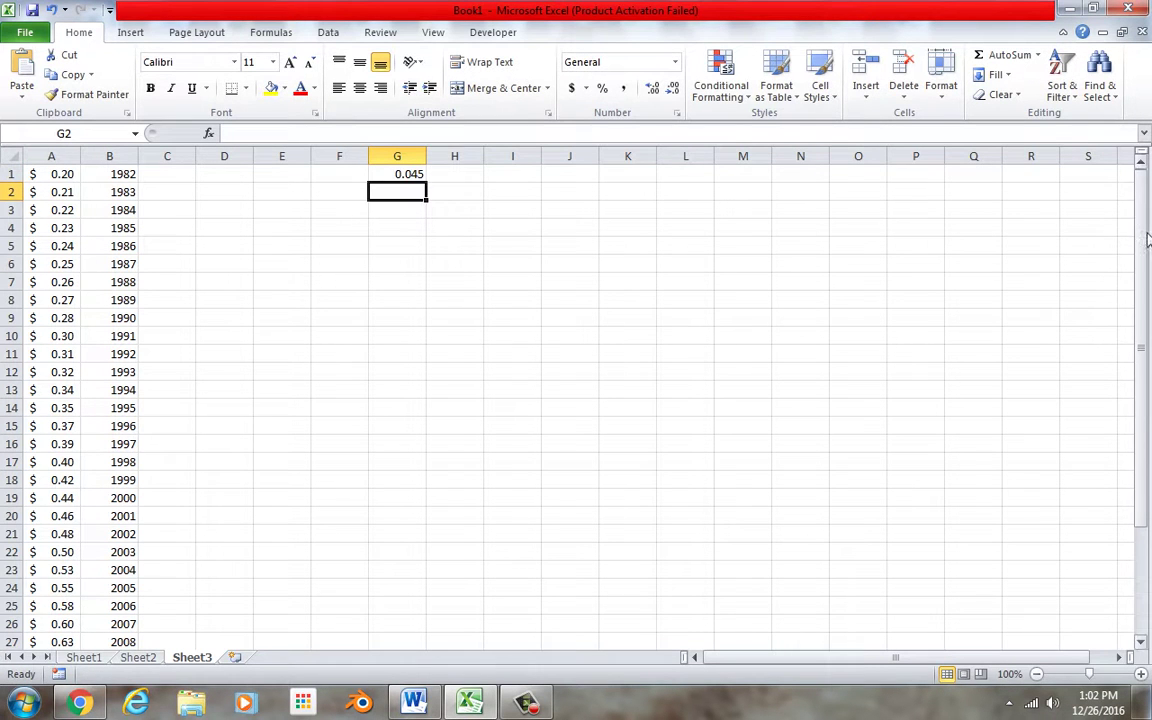
pyautogui.moveTo(1141, 300); pyautogui.dragTo(1150, 408)
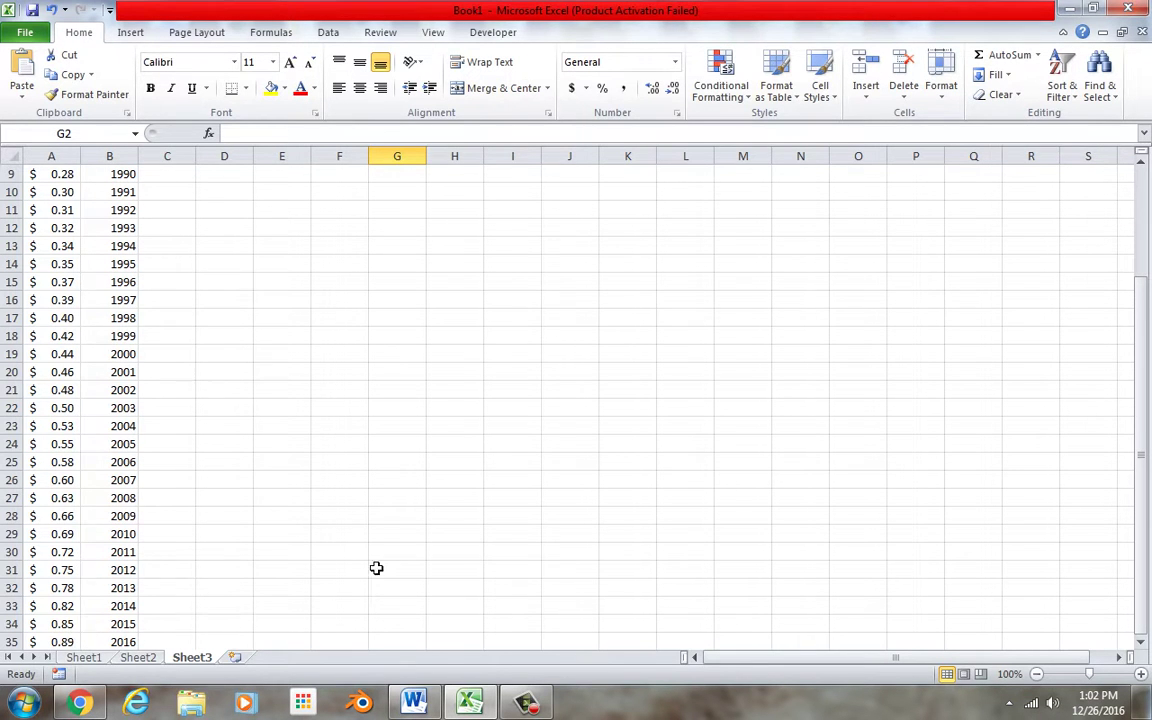
pyautogui.moveTo(1143, 424); pyautogui.dragTo(1143, 309)
pyautogui.click(414, 176)
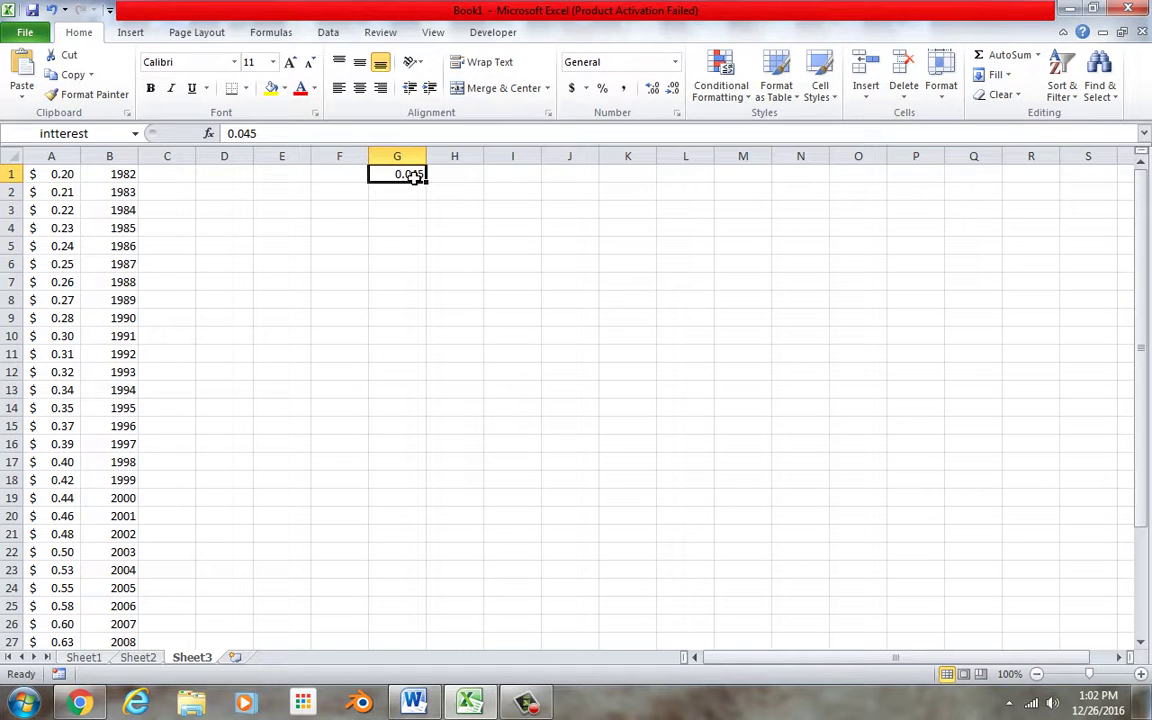
pyautogui.write('.044')
pyautogui.press('Return')
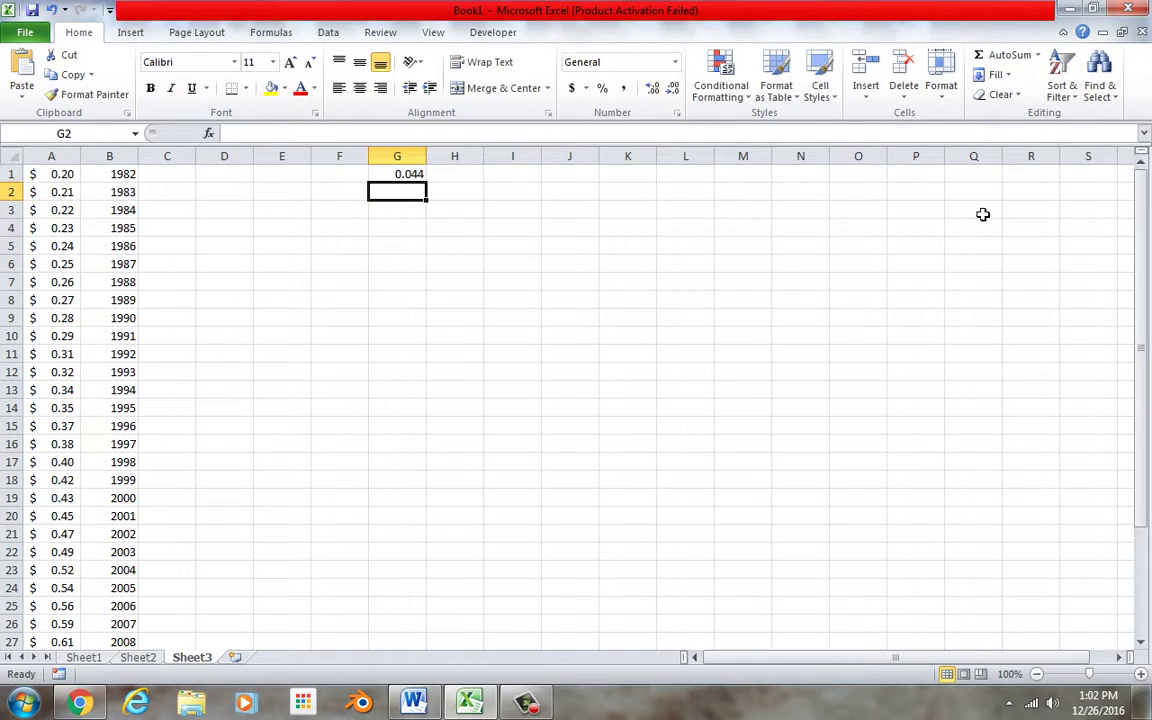
pyautogui.moveTo(1143, 358); pyautogui.dragTo(1150, 508)
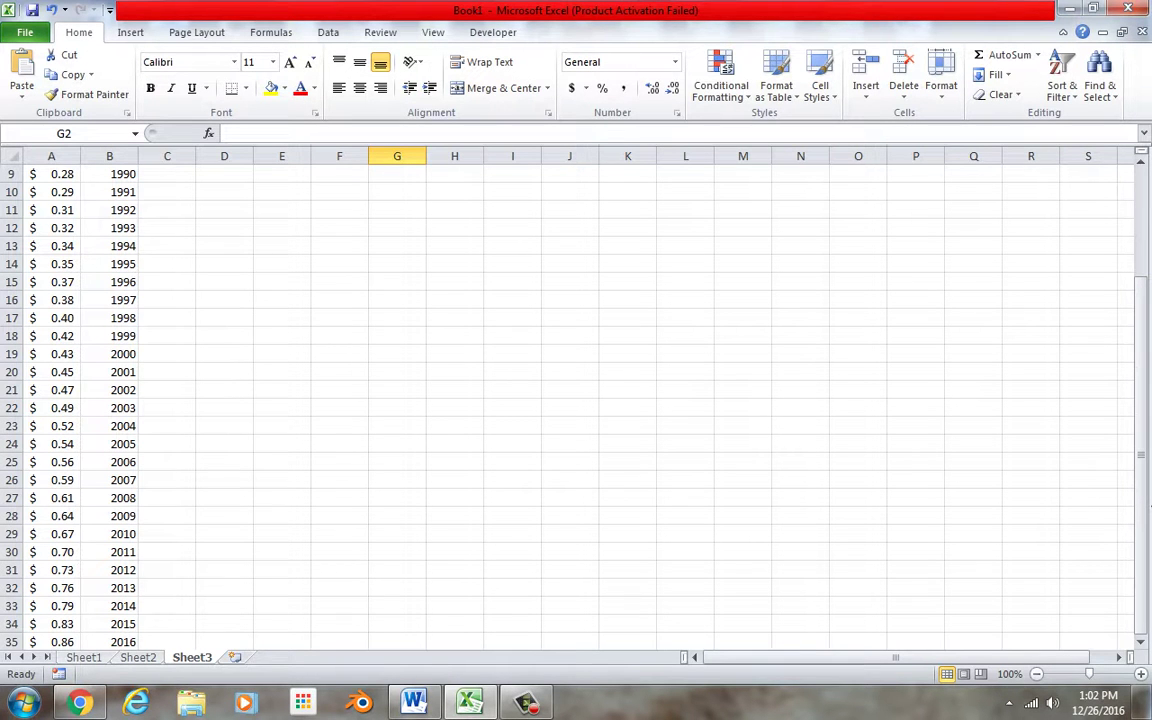
pyautogui.moveTo(1145, 398); pyautogui.dragTo(1140, 392)
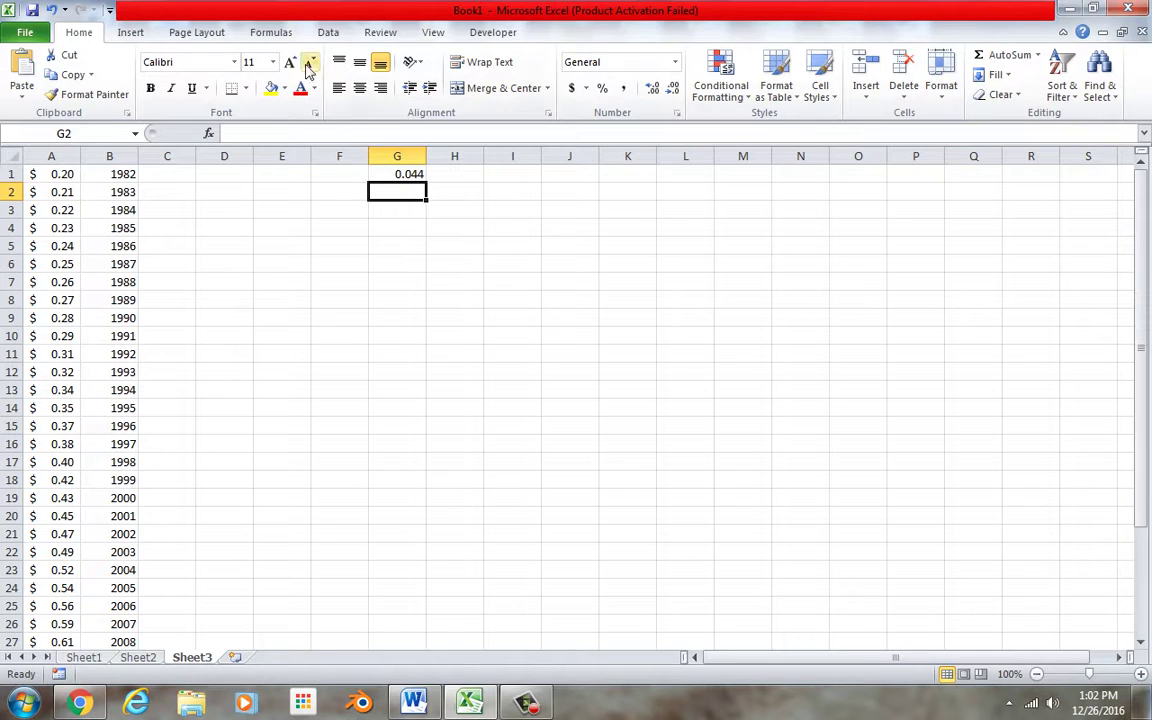
# Insert the Financial RATE function in G2 with Nper 34, Pmt 0, Pv 0.2, Fv -0.85.
pyautogui.click(264, 36)
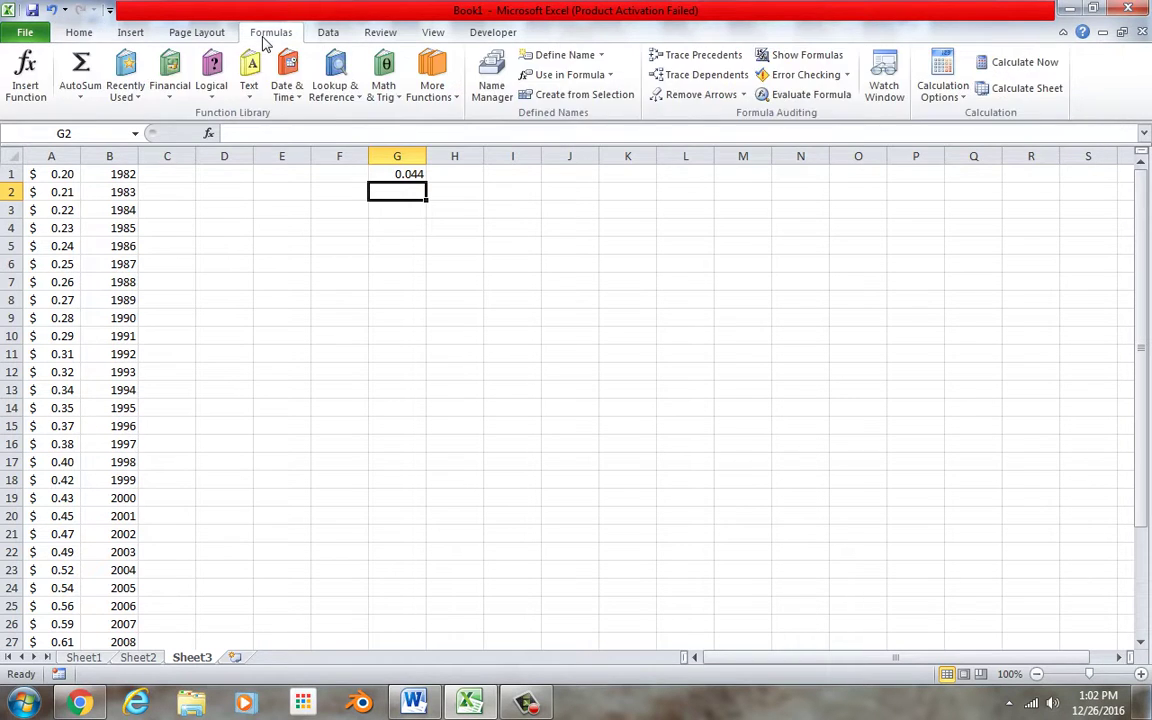
pyautogui.click(170, 75)
pyautogui.moveTo(185, 265); pyautogui.dragTo(190, 445)
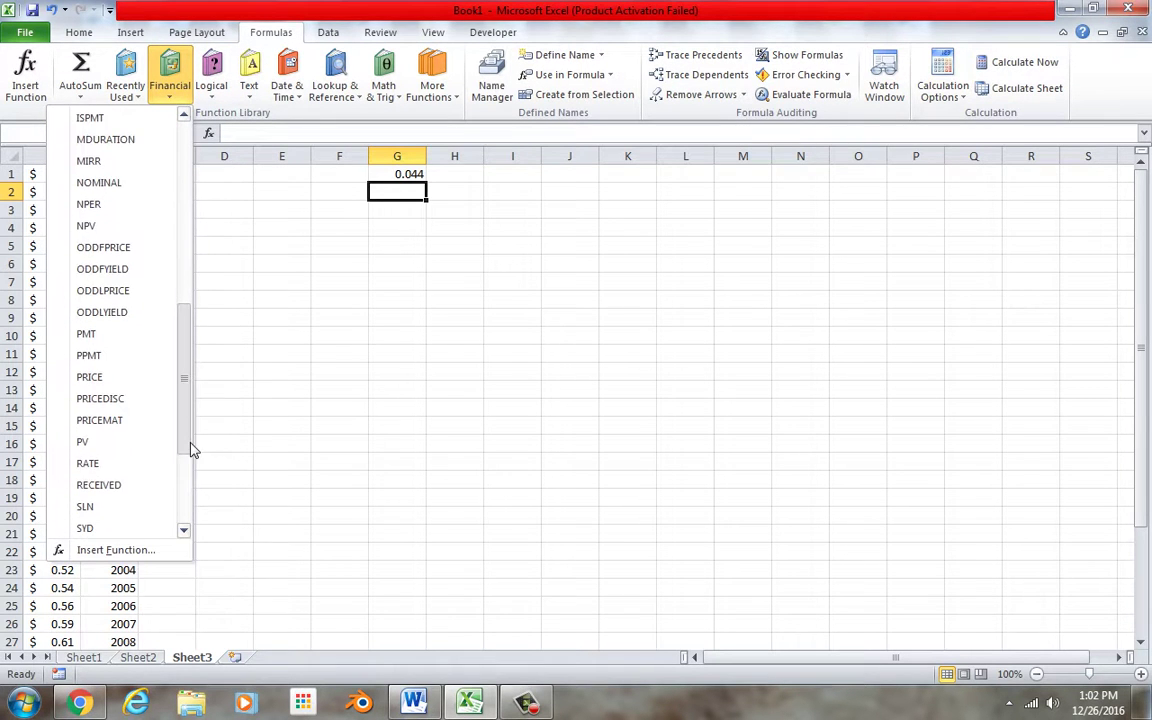
pyautogui.click(140, 468)
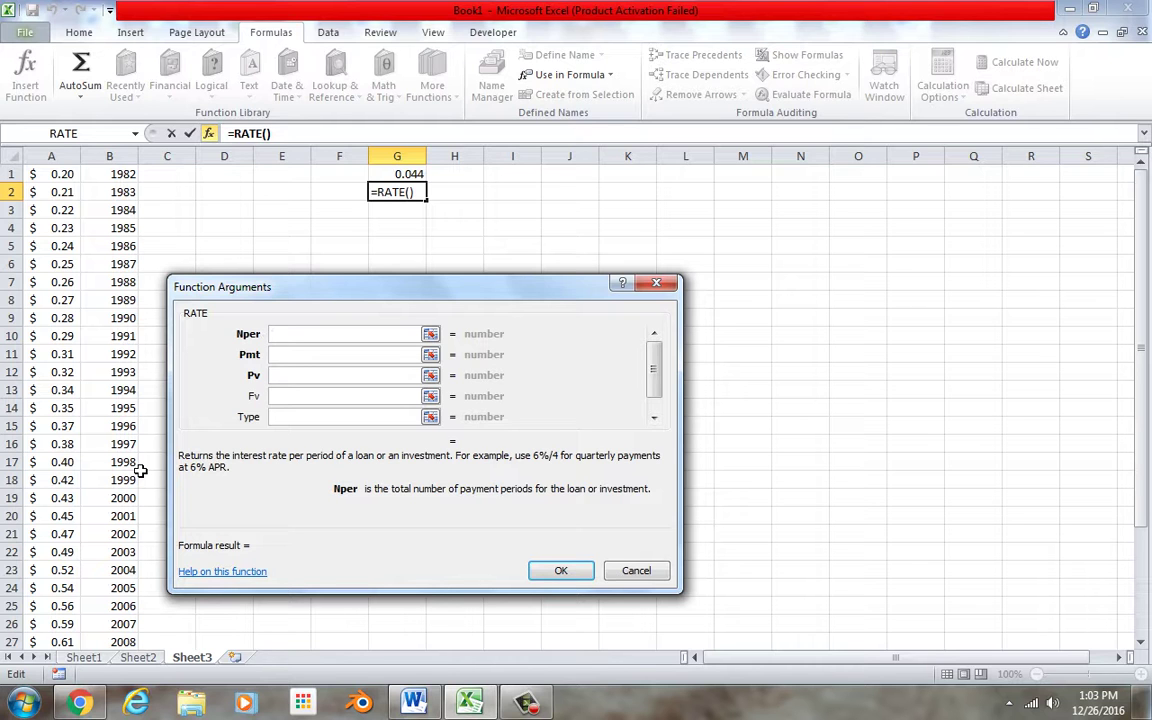
pyautogui.write('34')
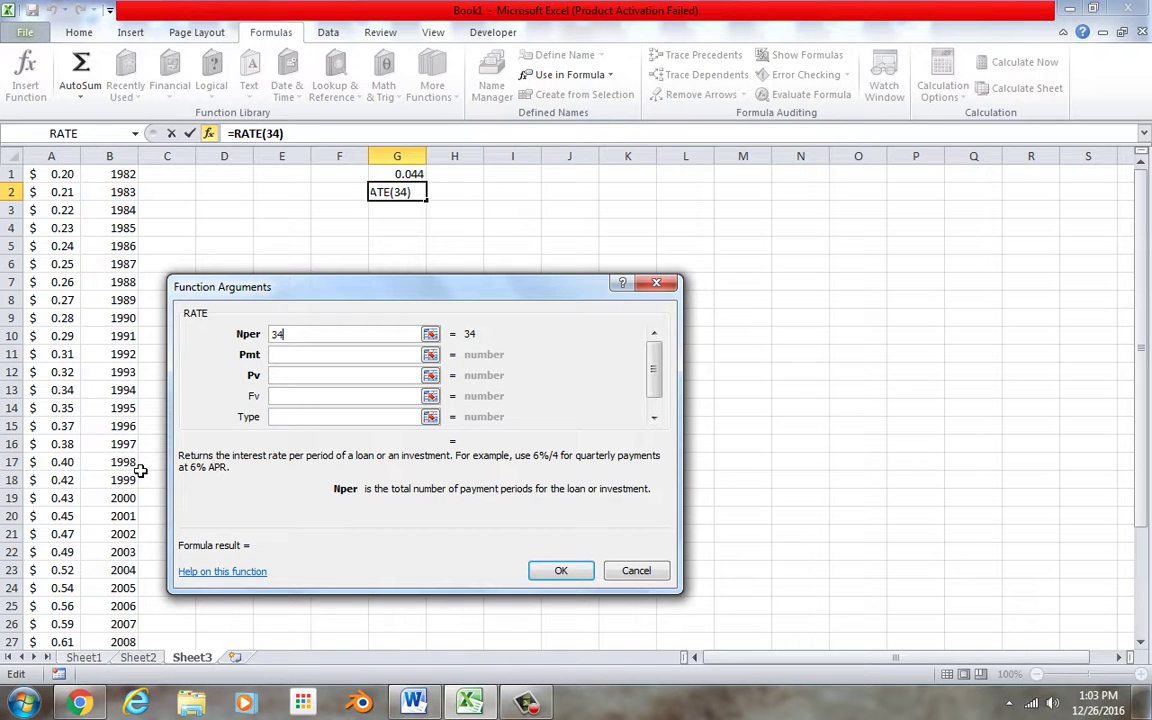
pyautogui.click(320, 356)
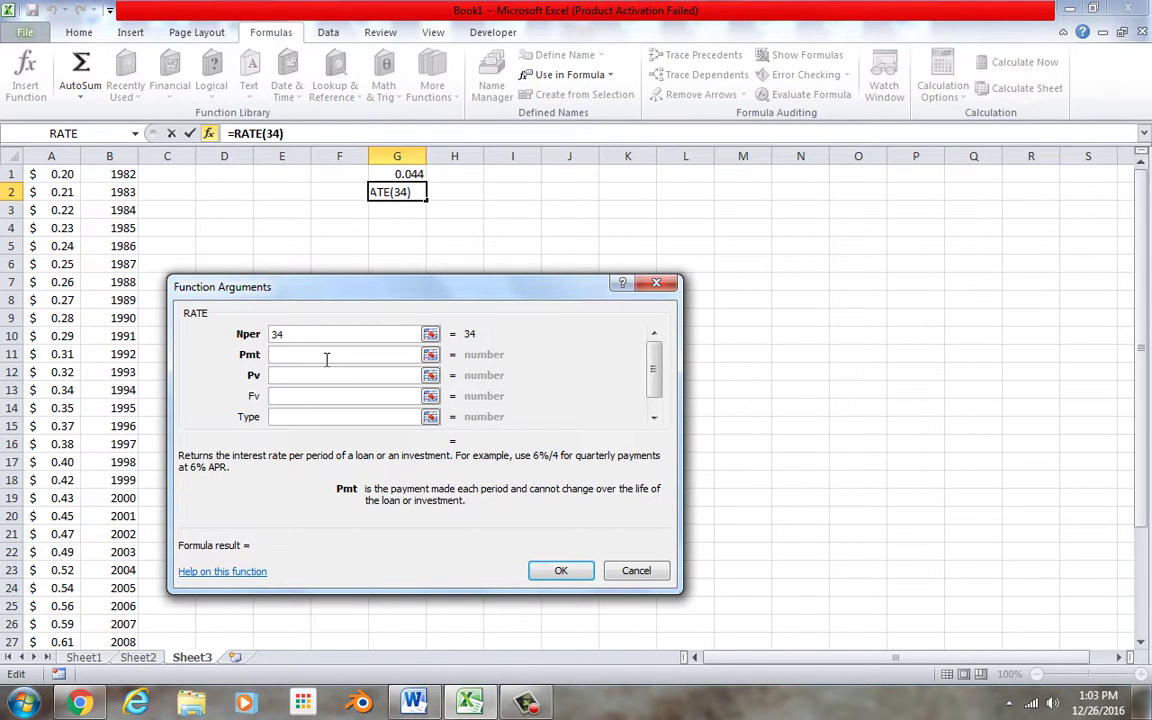
pyautogui.write('0')
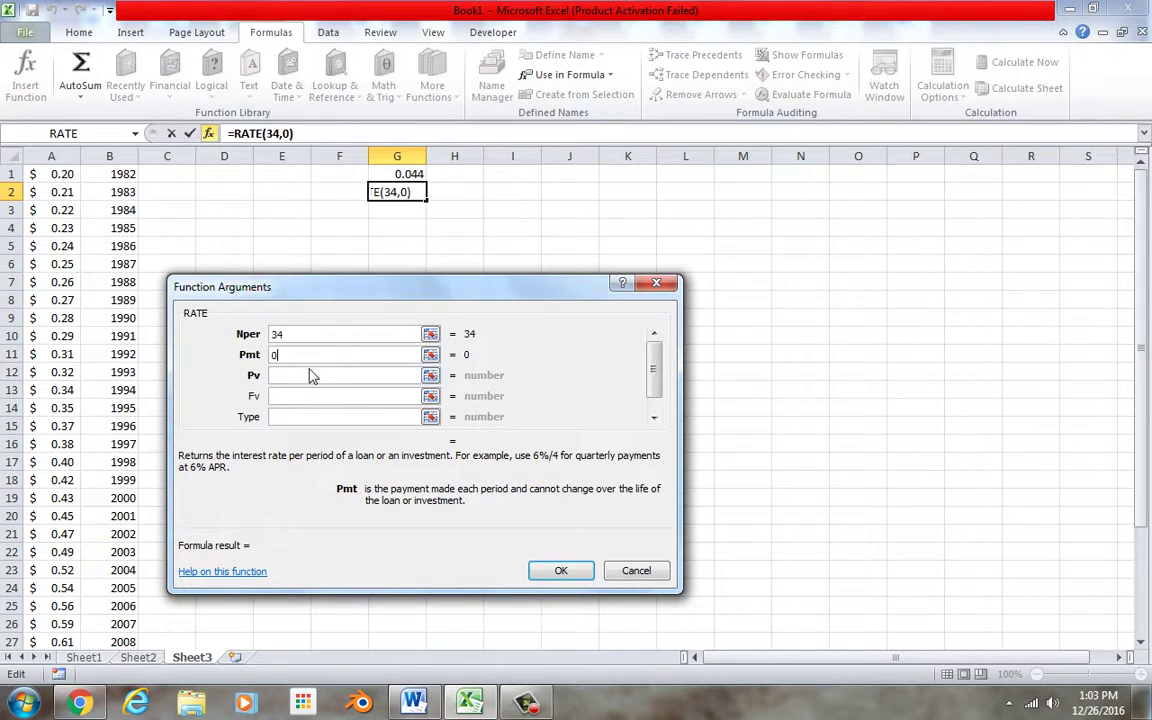
pyautogui.click(317, 376)
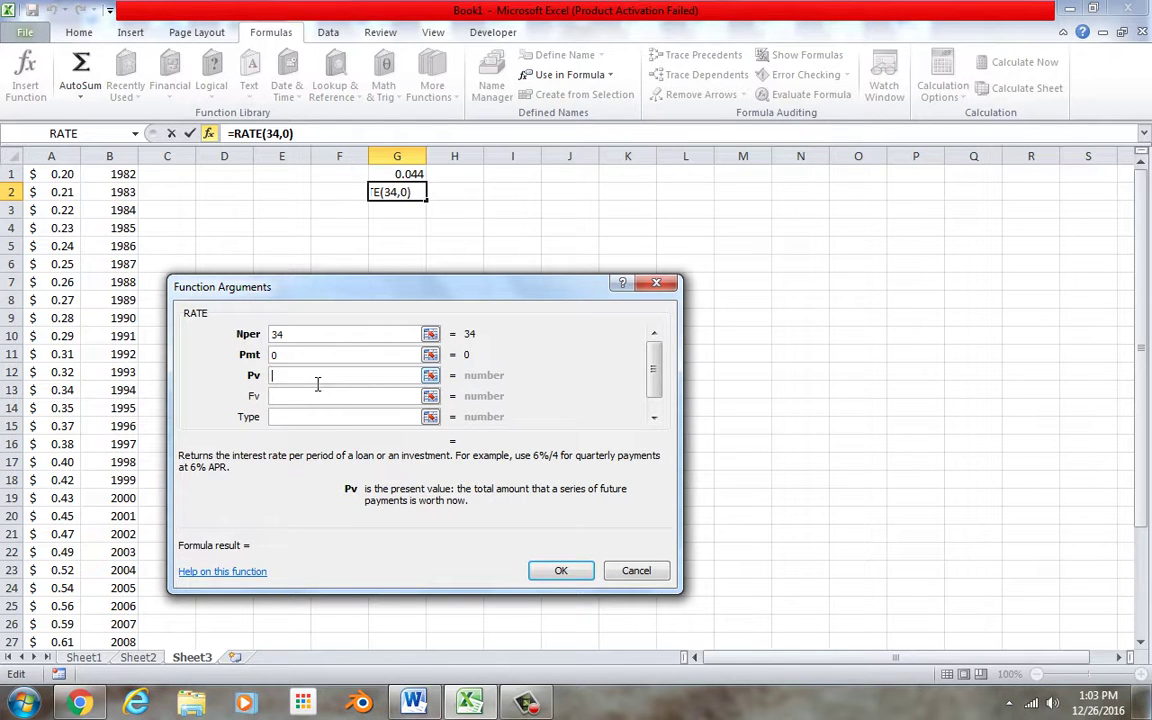
pyautogui.write('.2')
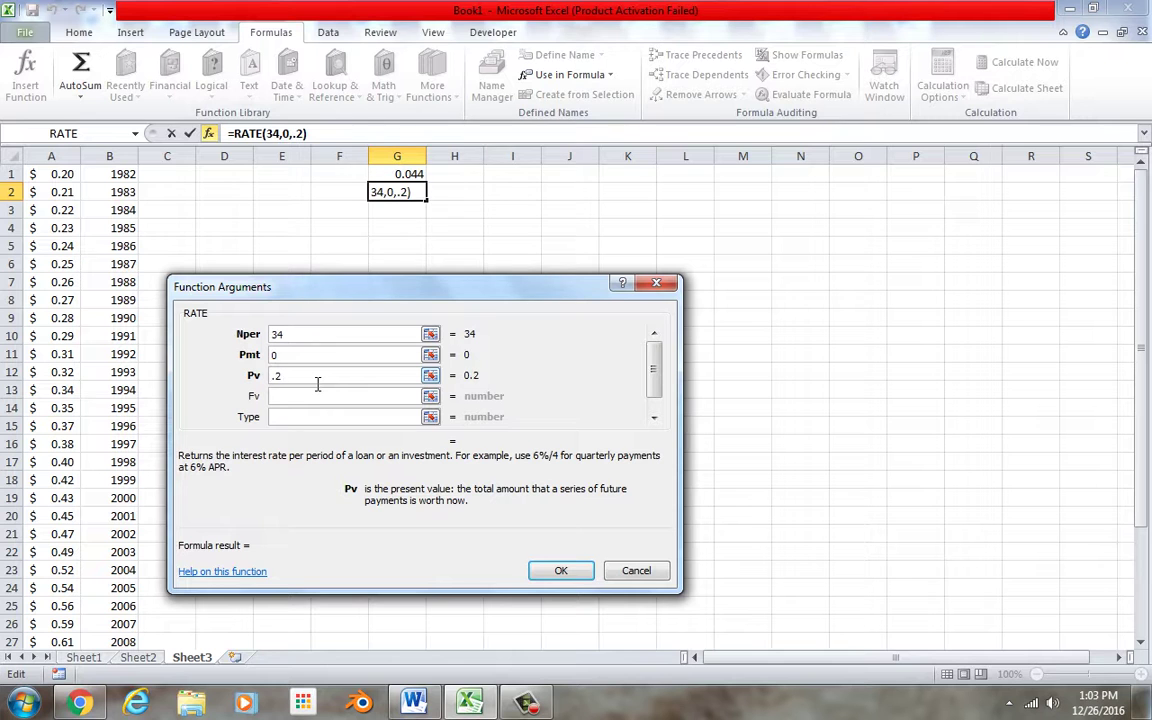
pyautogui.click(309, 401)
pyautogui.write('-')
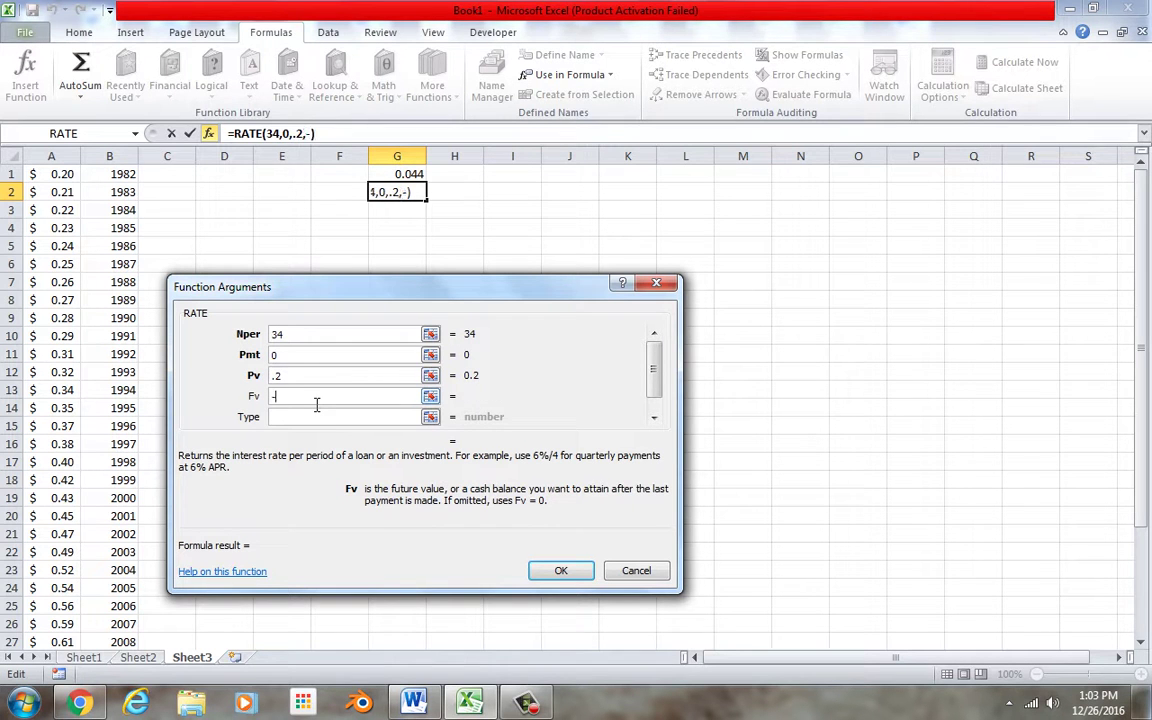
pyautogui.write('.85')
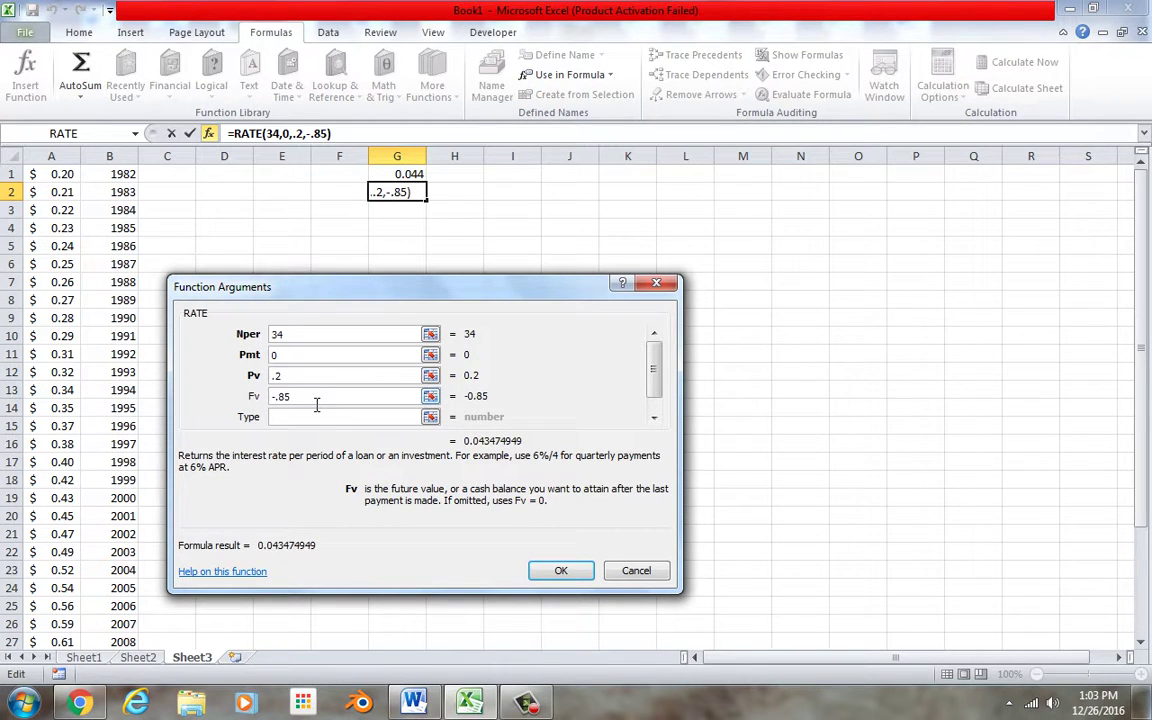
pyautogui.click(560, 570)
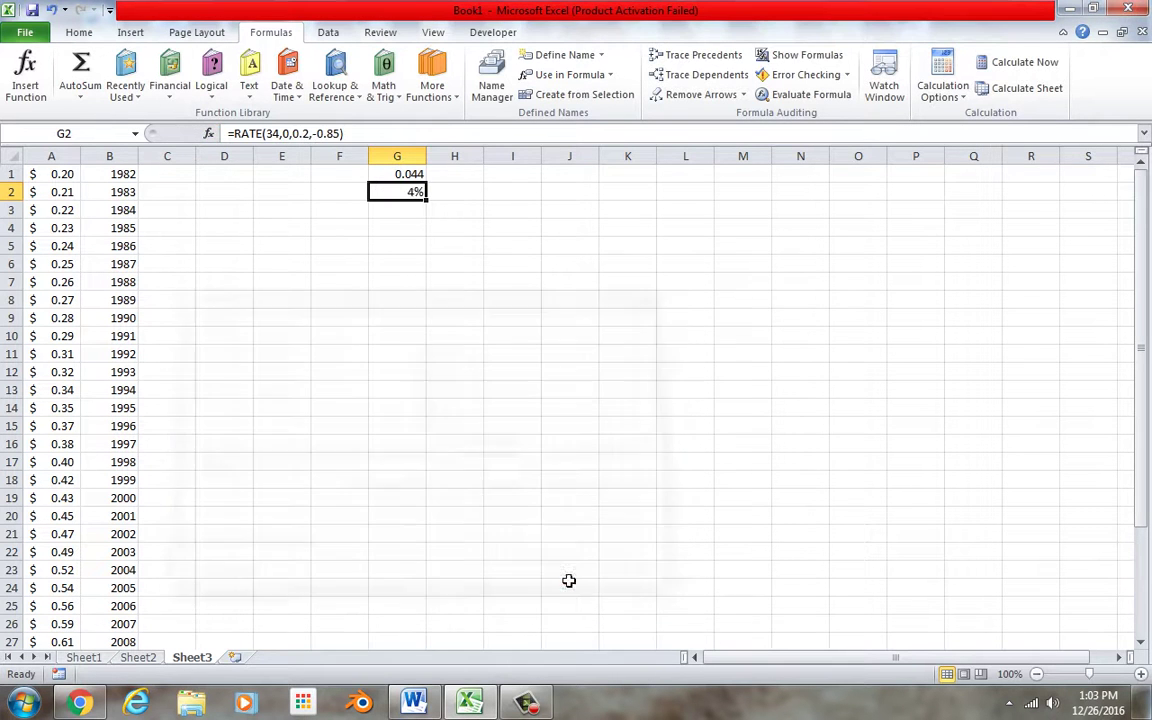
# Show G2's rate with three decimals as 4.347% and compare it with G1's 0.044.
pyautogui.click(79, 32)
pyautogui.click(652, 90)
pyautogui.click(653, 93)
pyautogui.click(653, 93)
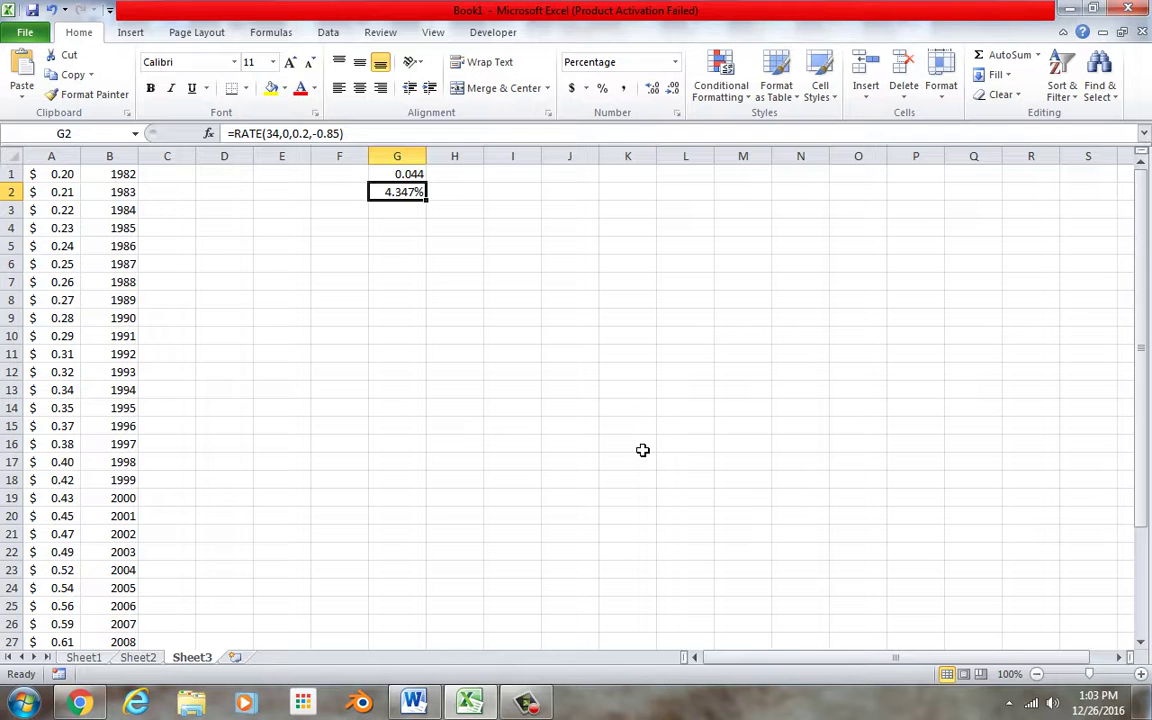
pyautogui.click(414, 173)
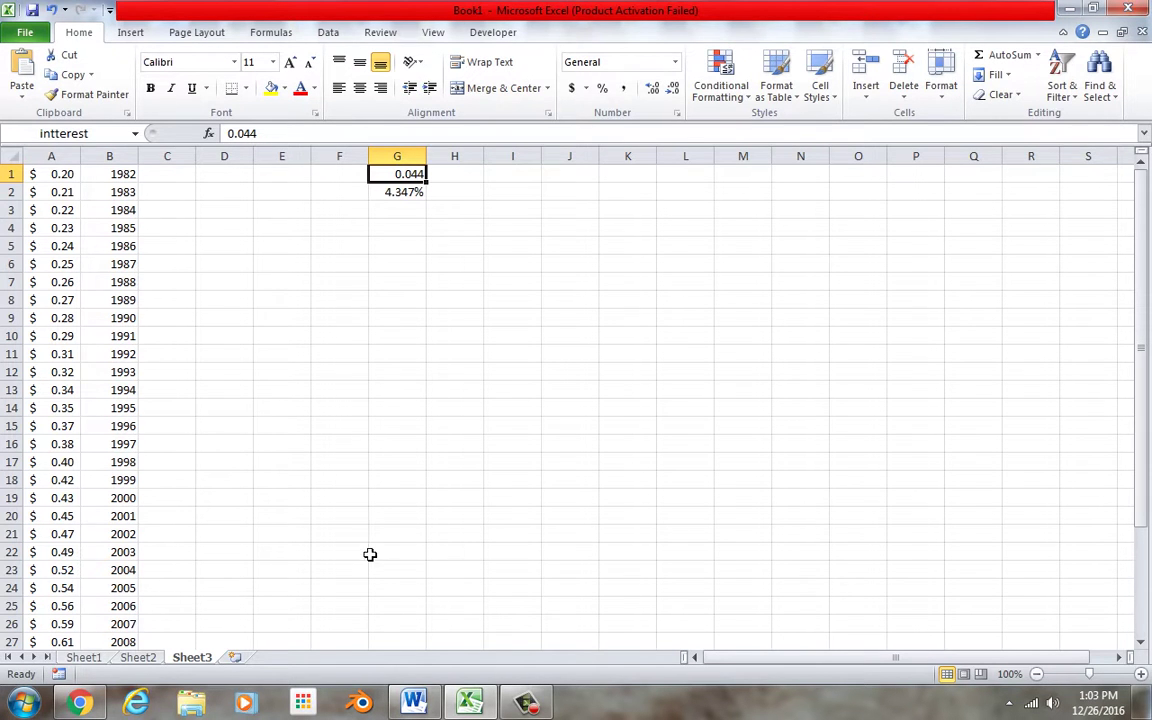
pyautogui.click(414, 272)
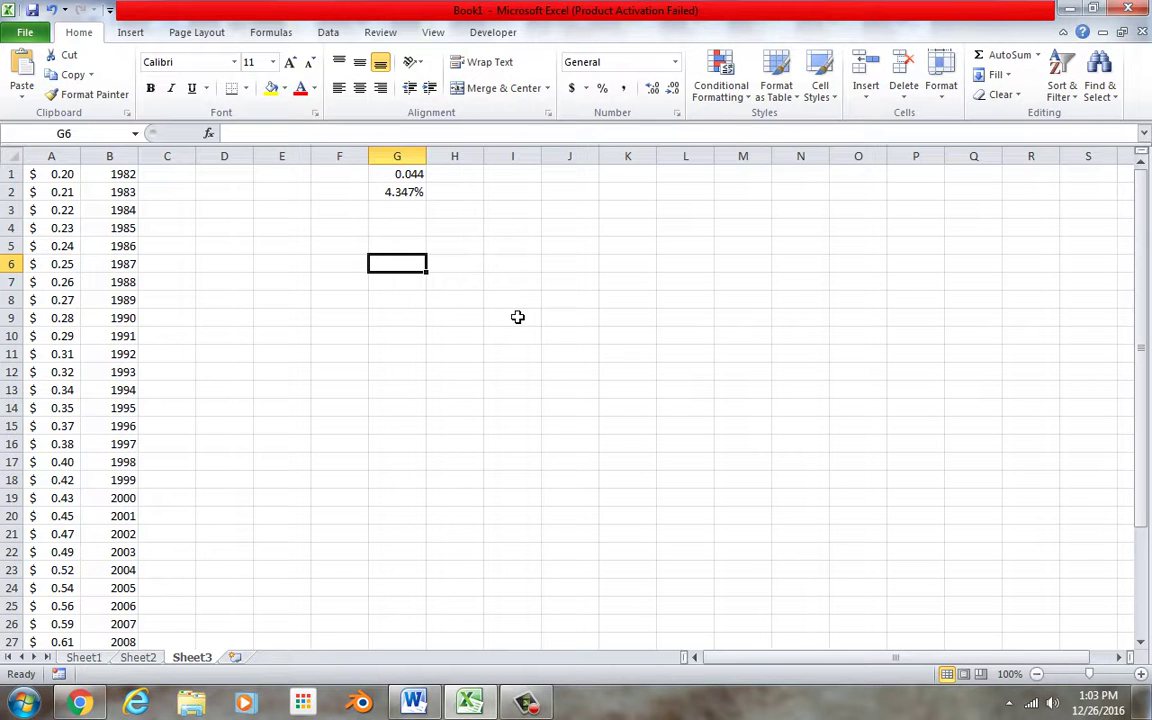
# Enter prices $20 in K1 and $300 in K2, formatting column K as dollars.
pyautogui.click(624, 182)
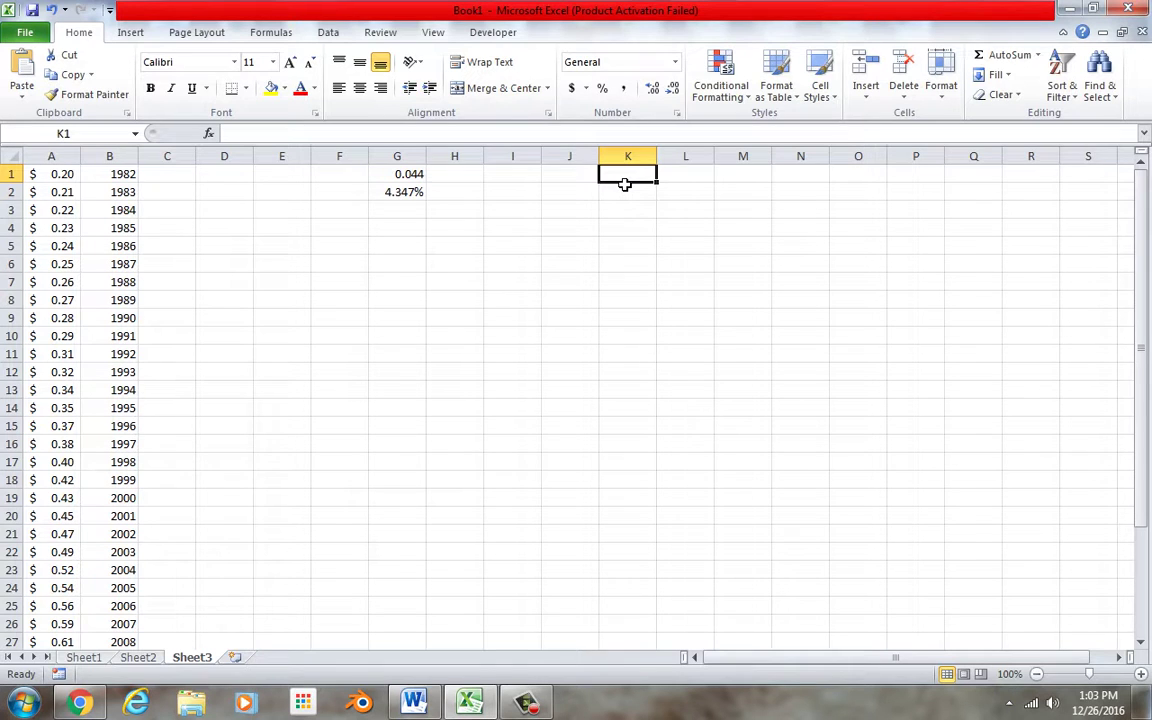
pyautogui.write('100')
pyautogui.press('BackSpace')
pyautogui.press('BackSpace')
pyautogui.press('BackSpace')
pyautogui.write('20')
pyautogui.press('Return')
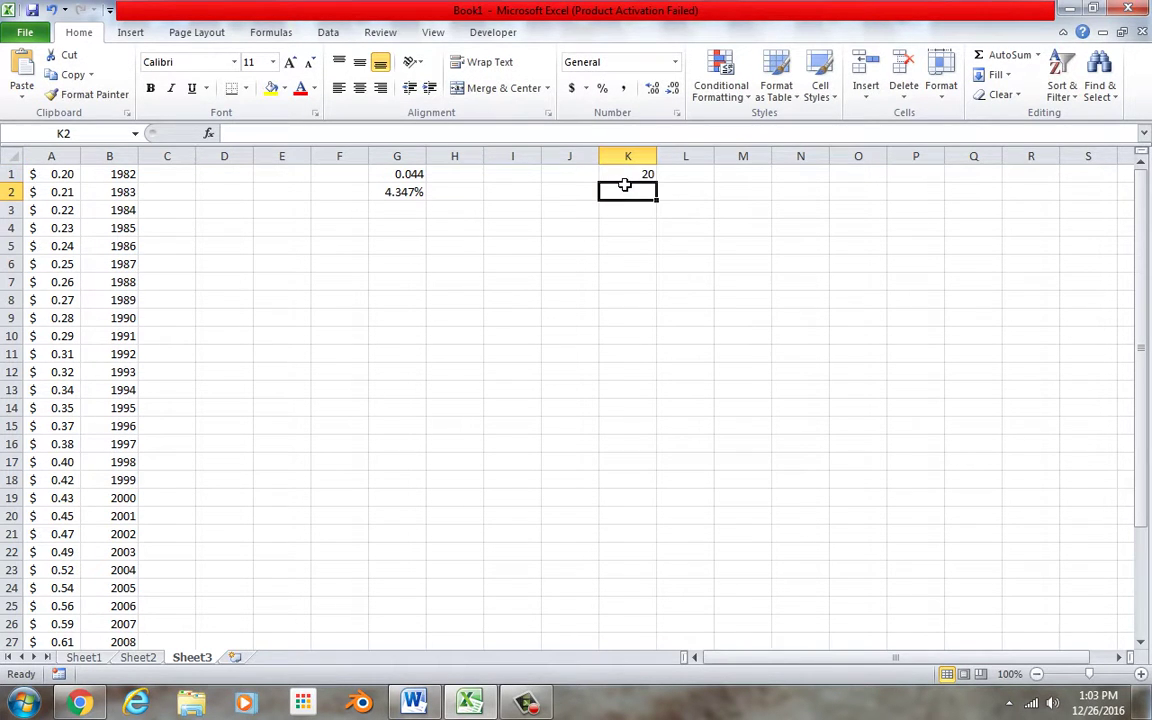
pyautogui.click(636, 160)
pyautogui.click(571, 88)
pyautogui.press('Down')
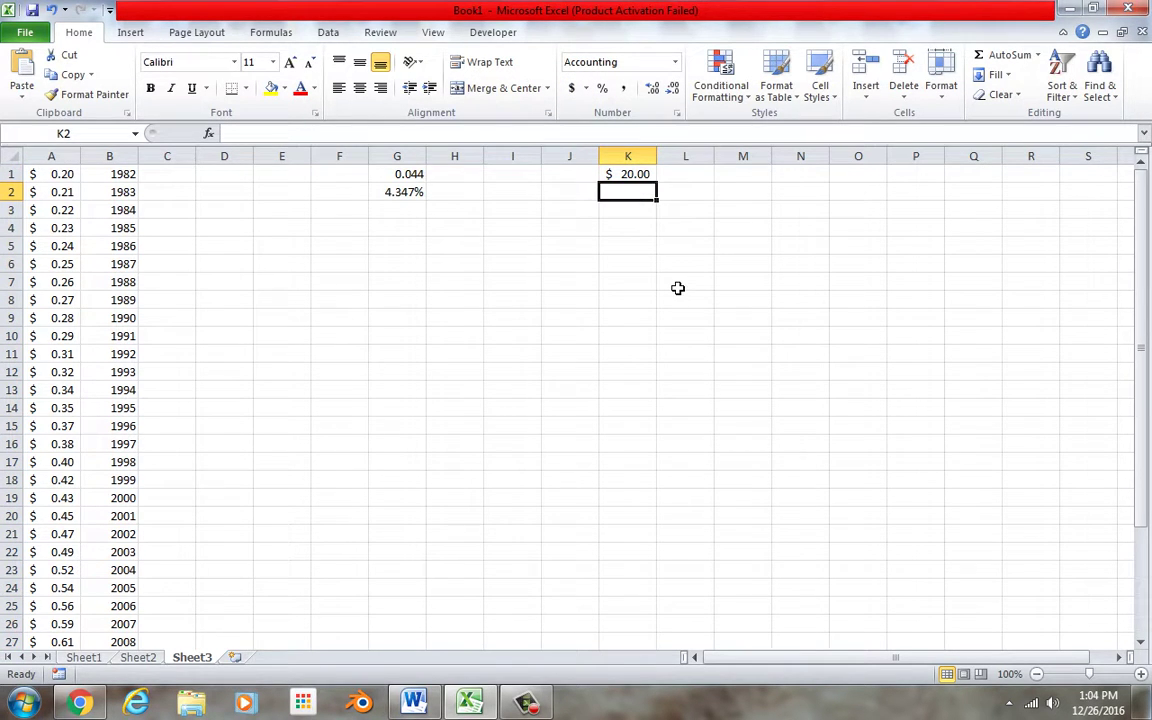
pyautogui.write('300')
pyautogui.press('Return')
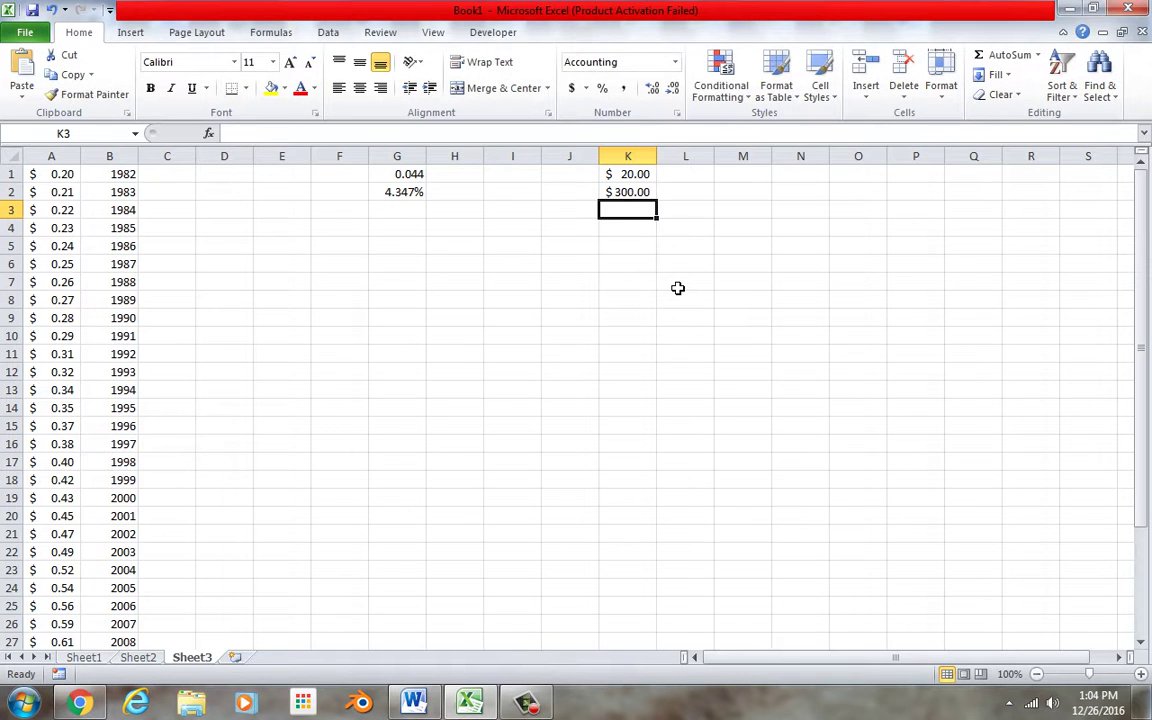
# Enter the years 1970 in L1 and 2016 in L2.
pyautogui.click(698, 179)
pyautogui.write('1')
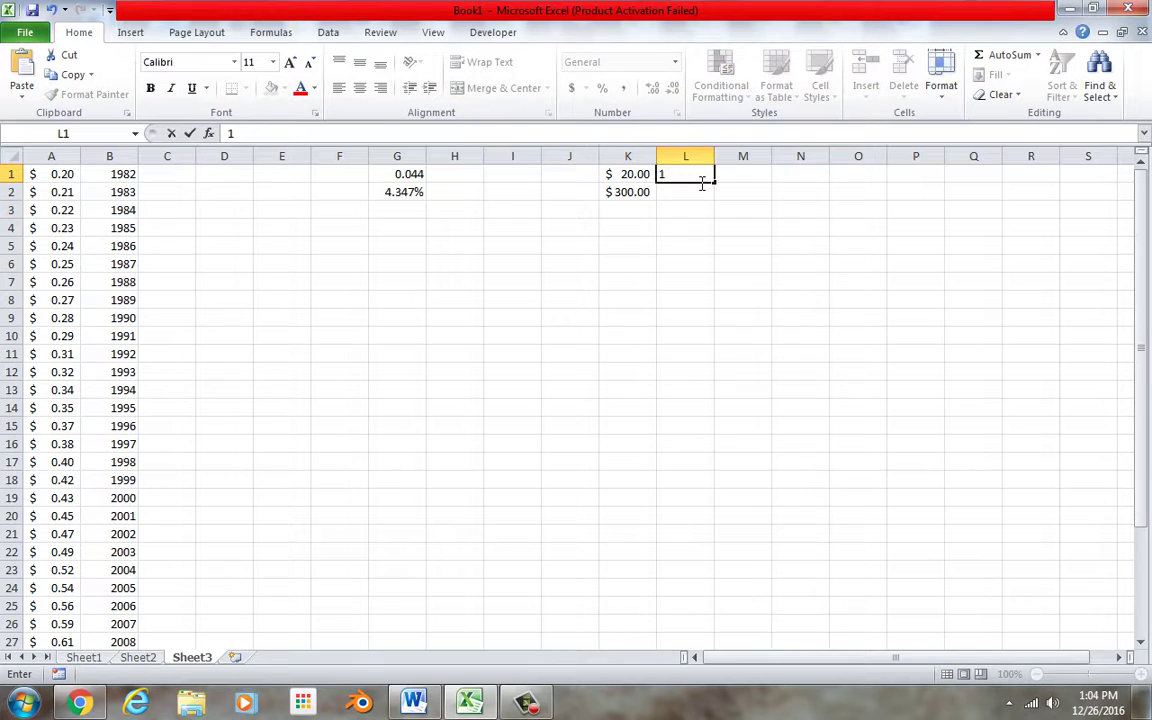
pyautogui.write('970')
pyautogui.click(695, 201)
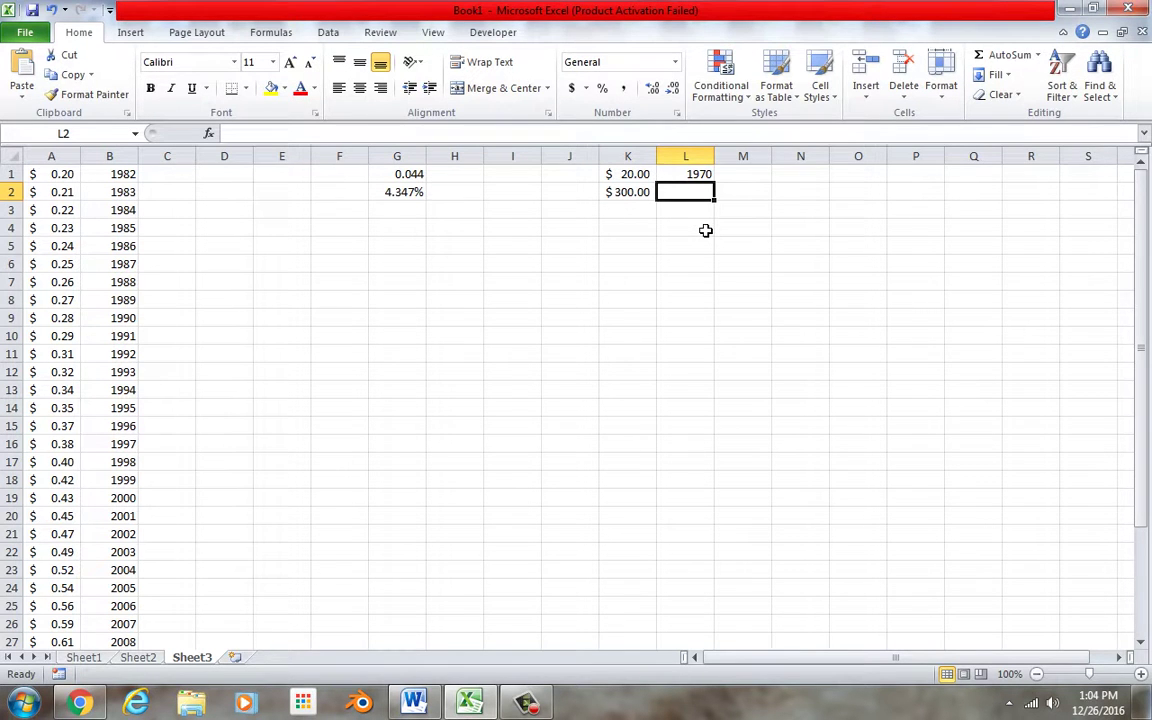
pyautogui.write('2016')
pyautogui.click(705, 230)
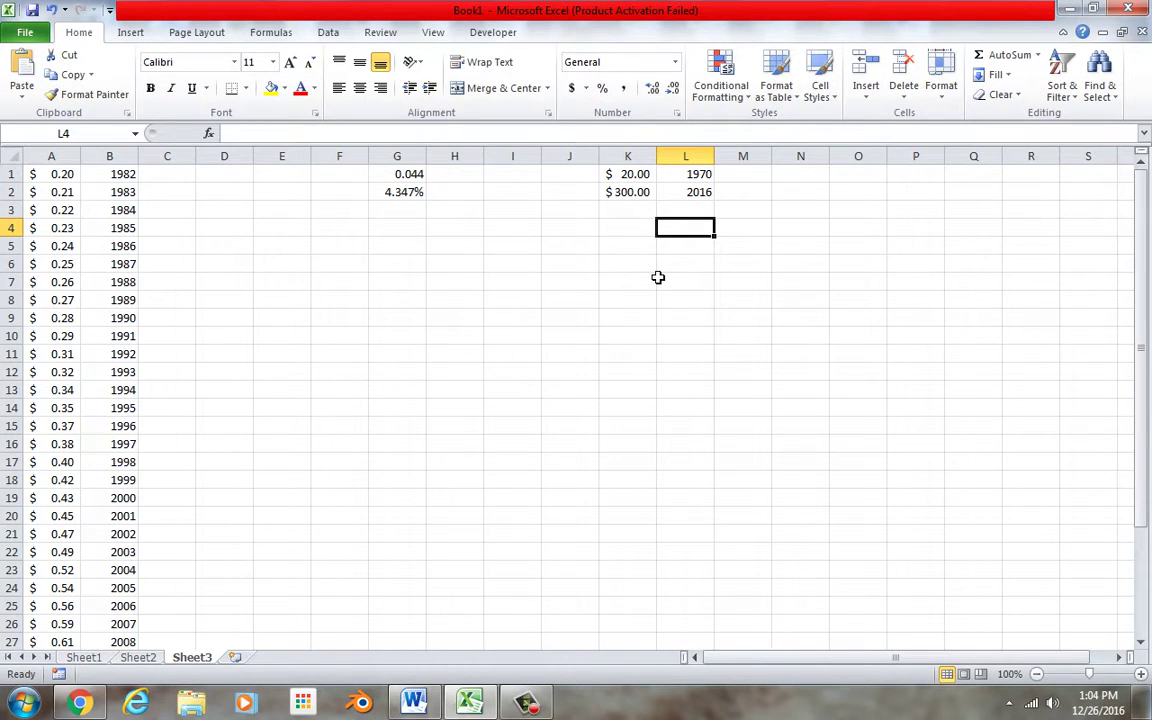
# Enter =RATE(46,0,K1,-K2) in L4 after fixing a too-few-arguments error.
pyautogui.write('=rate')
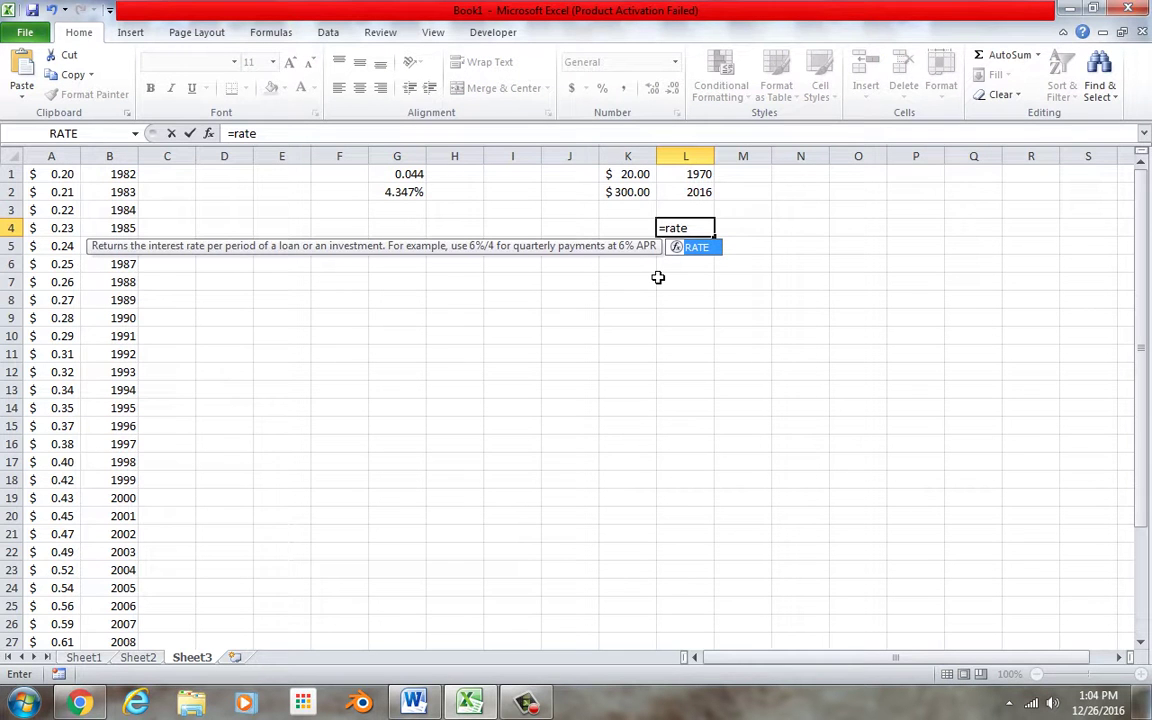
pyautogui.write('(')
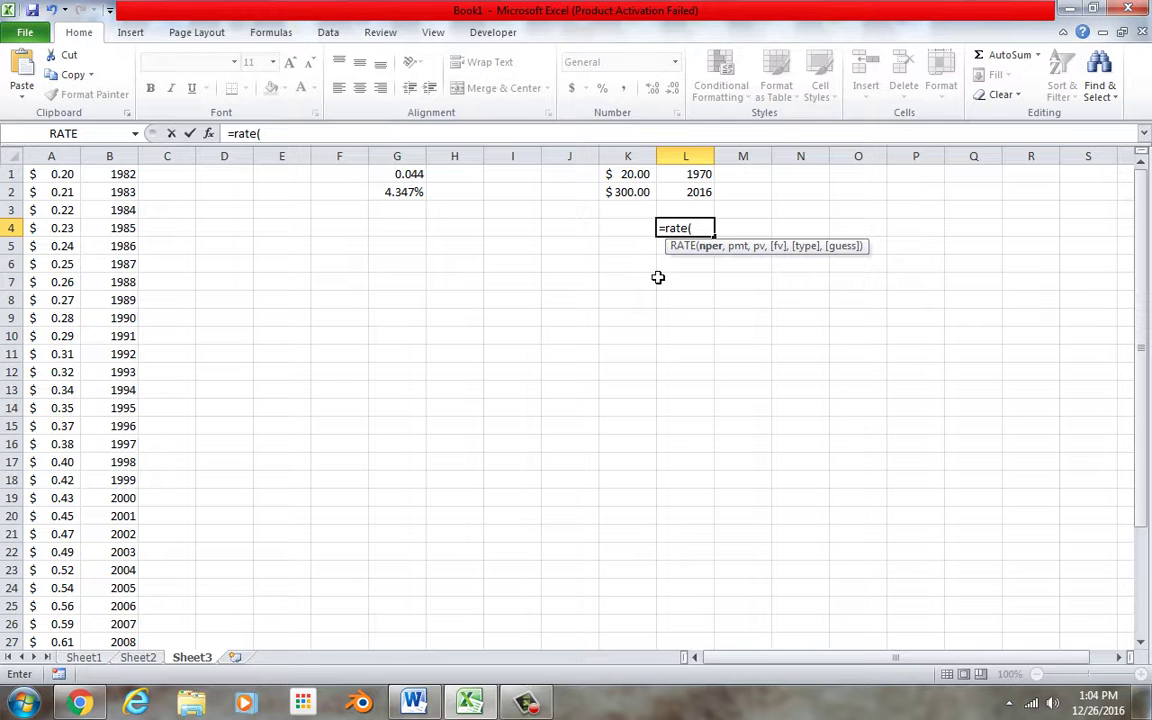
pyautogui.write('46')
pyautogui.press('Return')
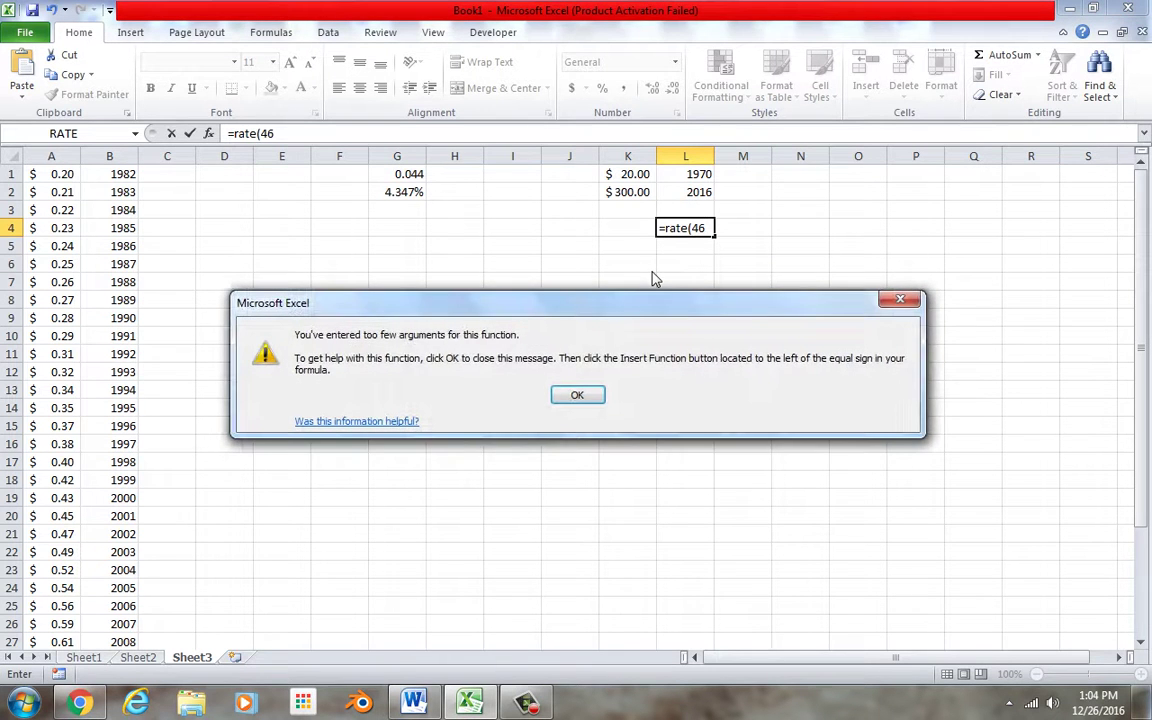
pyautogui.click(578, 395)
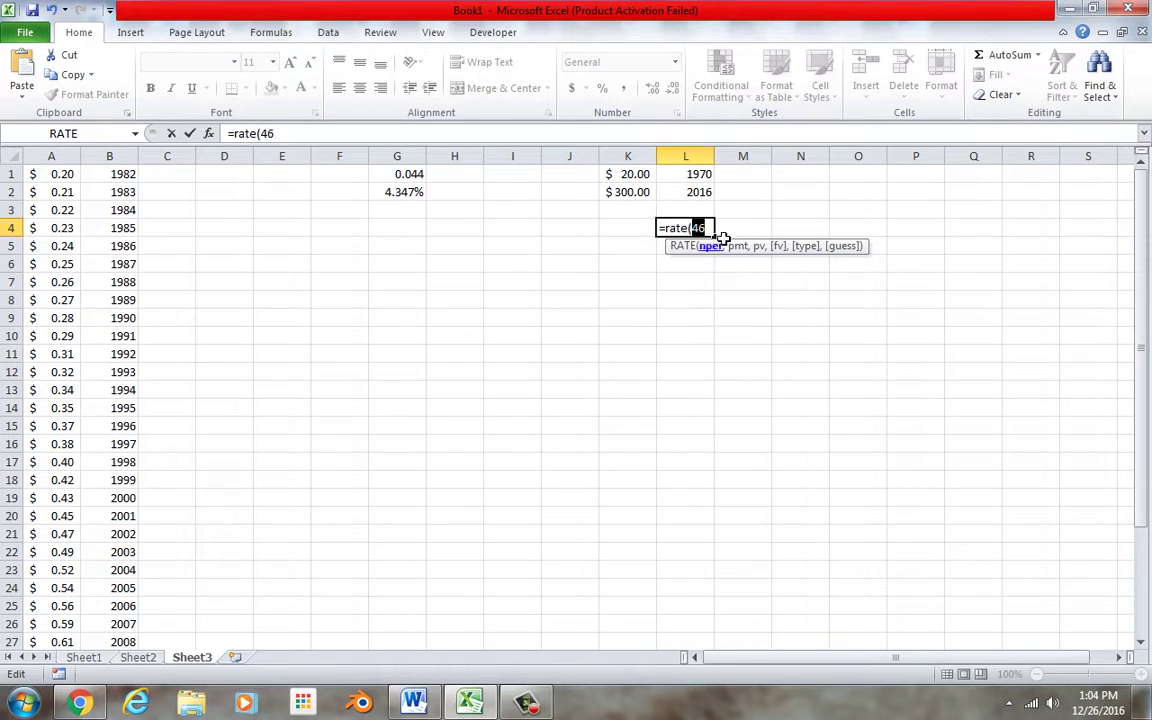
pyautogui.click(724, 236)
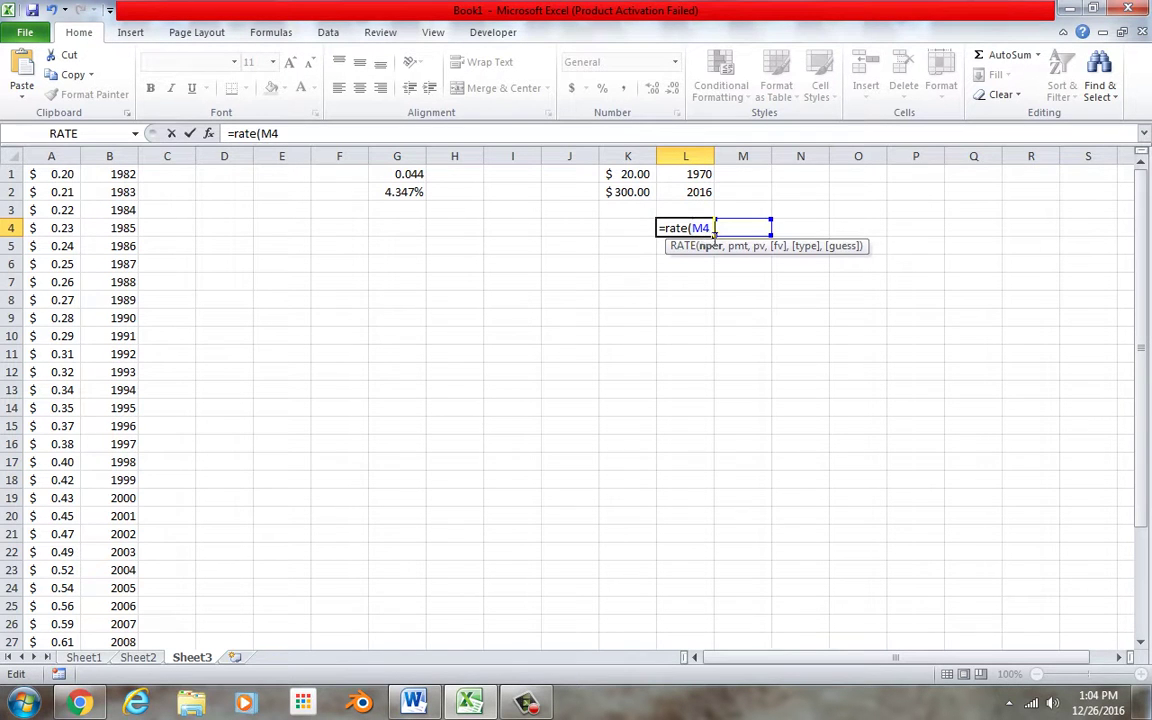
pyautogui.press('BackSpace')
pyautogui.press('BackSpace')
pyautogui.write('46,')
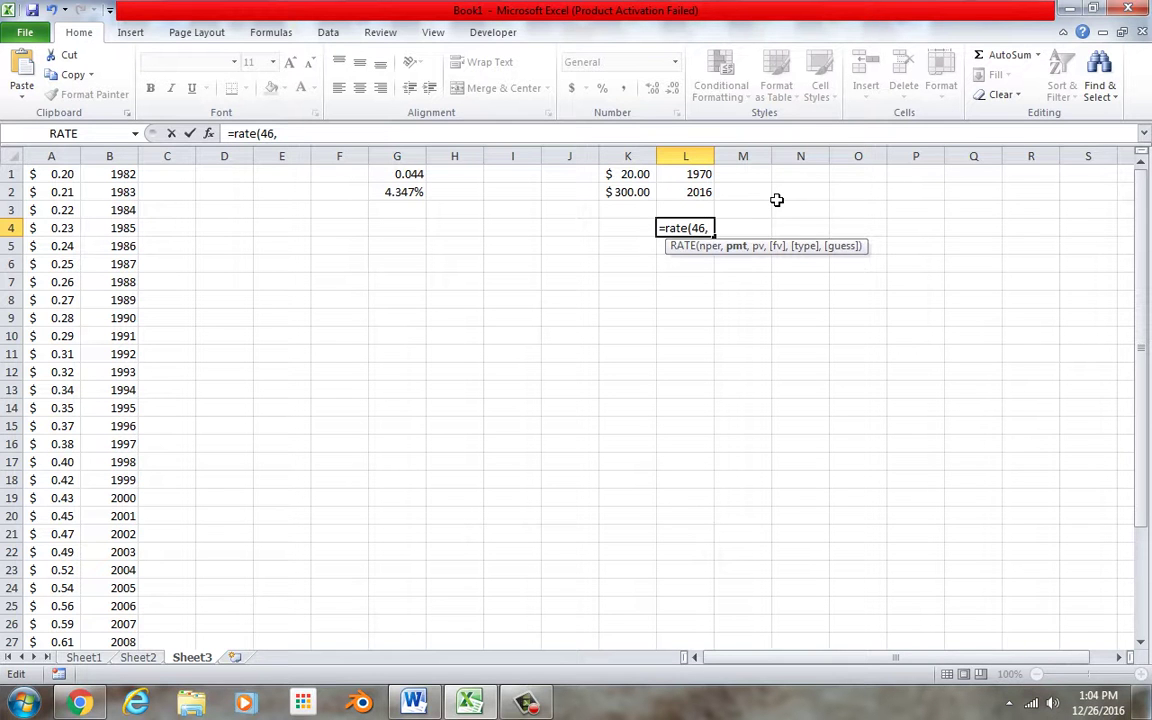
pyautogui.write('0,')
pyautogui.click(650, 180)
pyautogui.write(',')
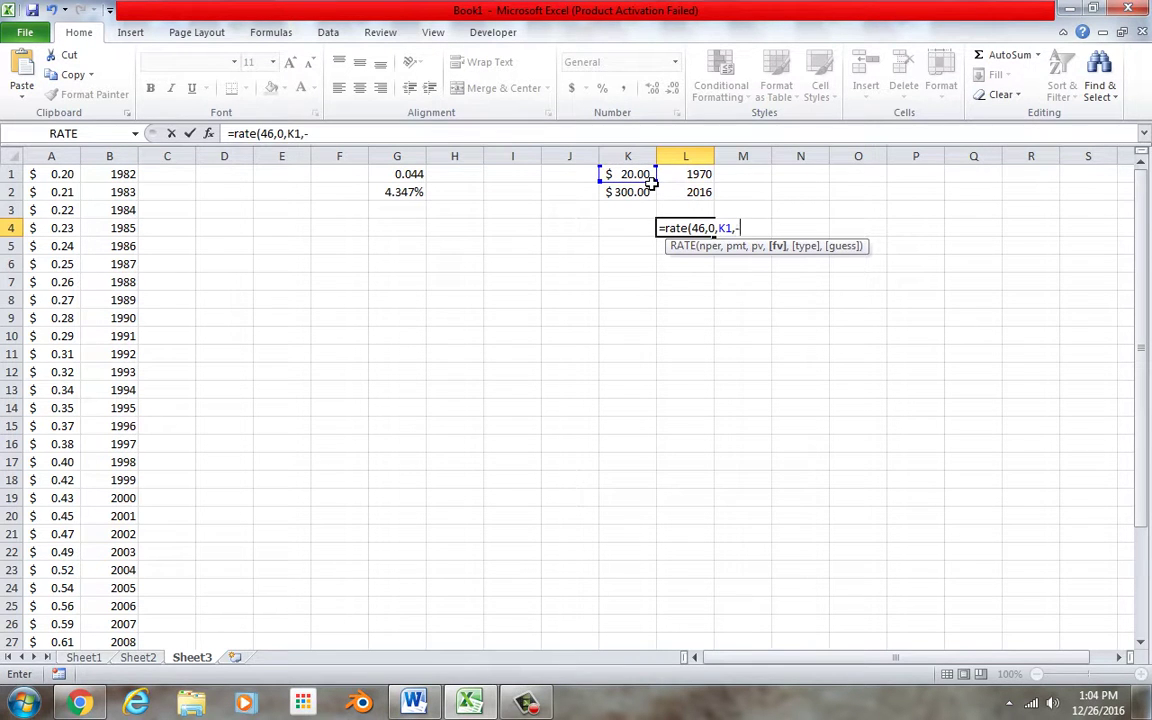
pyautogui.write('-')
pyautogui.click(638, 195)
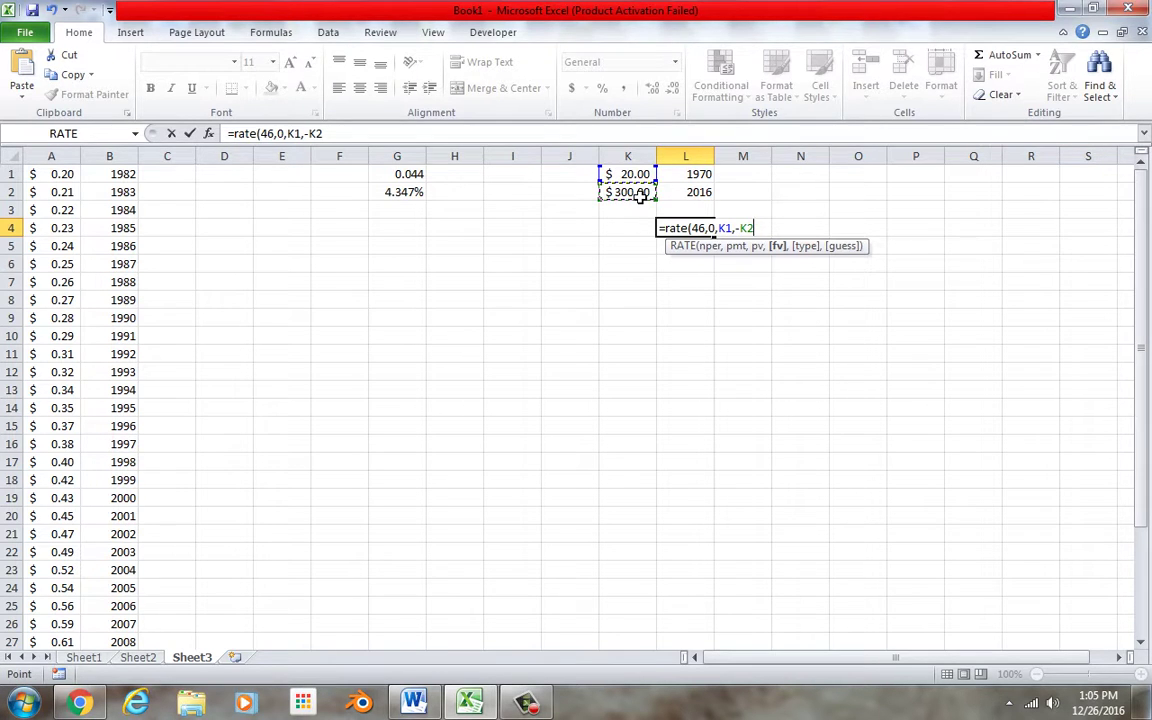
pyautogui.press('Return')
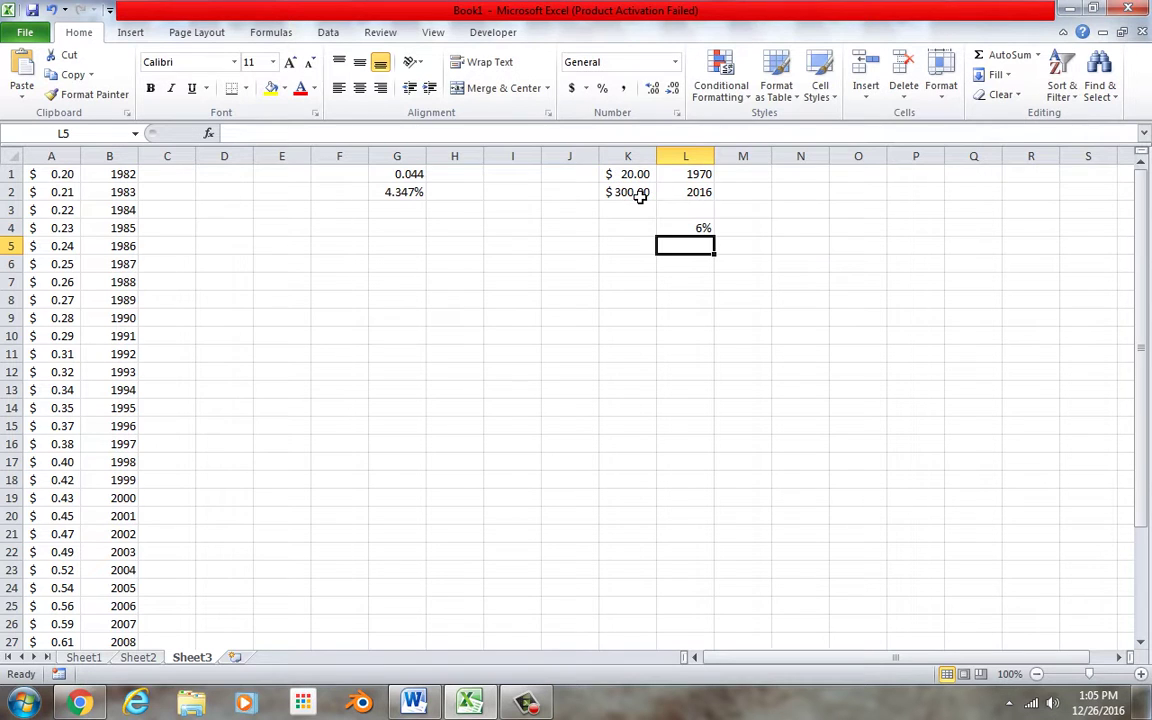
# Increase L4's decimal places so the rate reads 6.0638%.
pyautogui.click(705, 229)
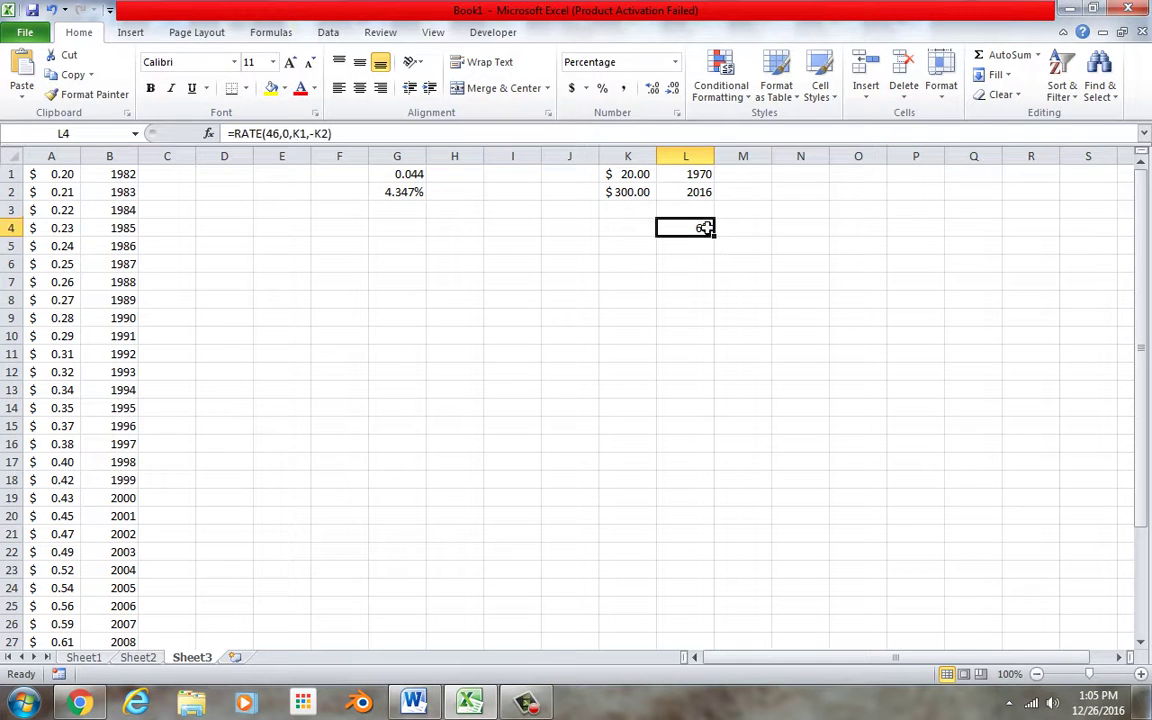
pyautogui.click(652, 88)
pyautogui.click(652, 88)
pyautogui.click(652, 88)
pyautogui.click(652, 88)
# Enter =RATE(46,0,-K1,K2) in K4 with the signs of the prices swapped.
pyautogui.click(640, 229)
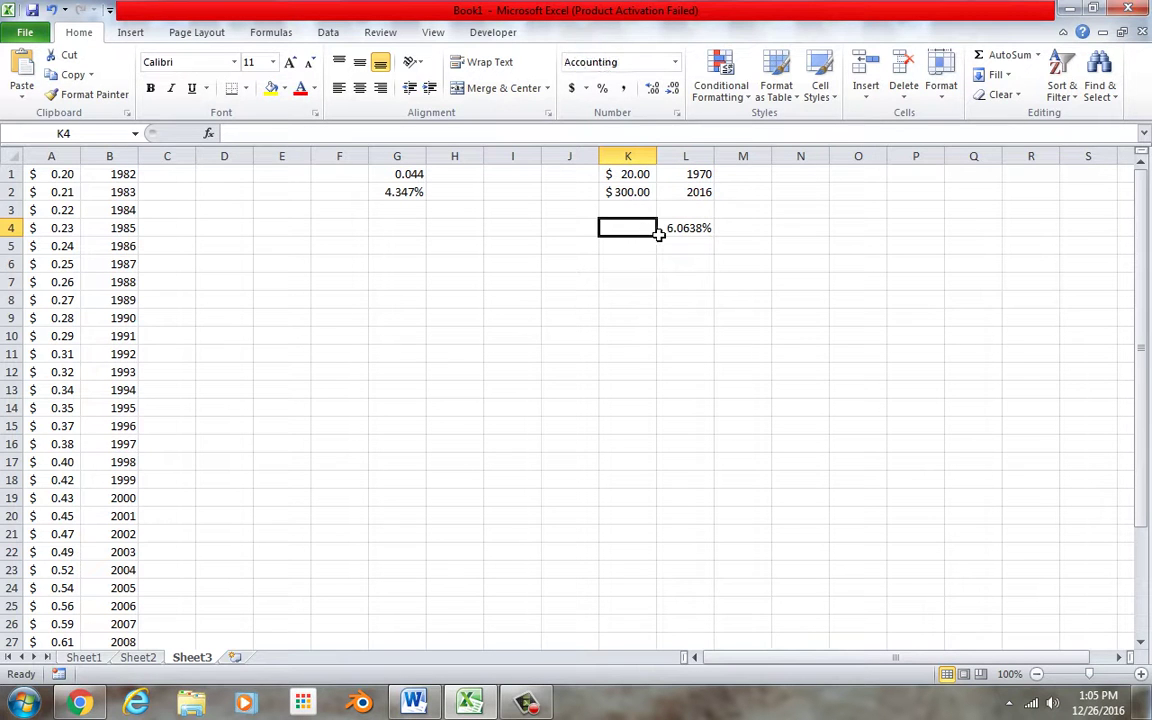
pyautogui.write('=rate(')
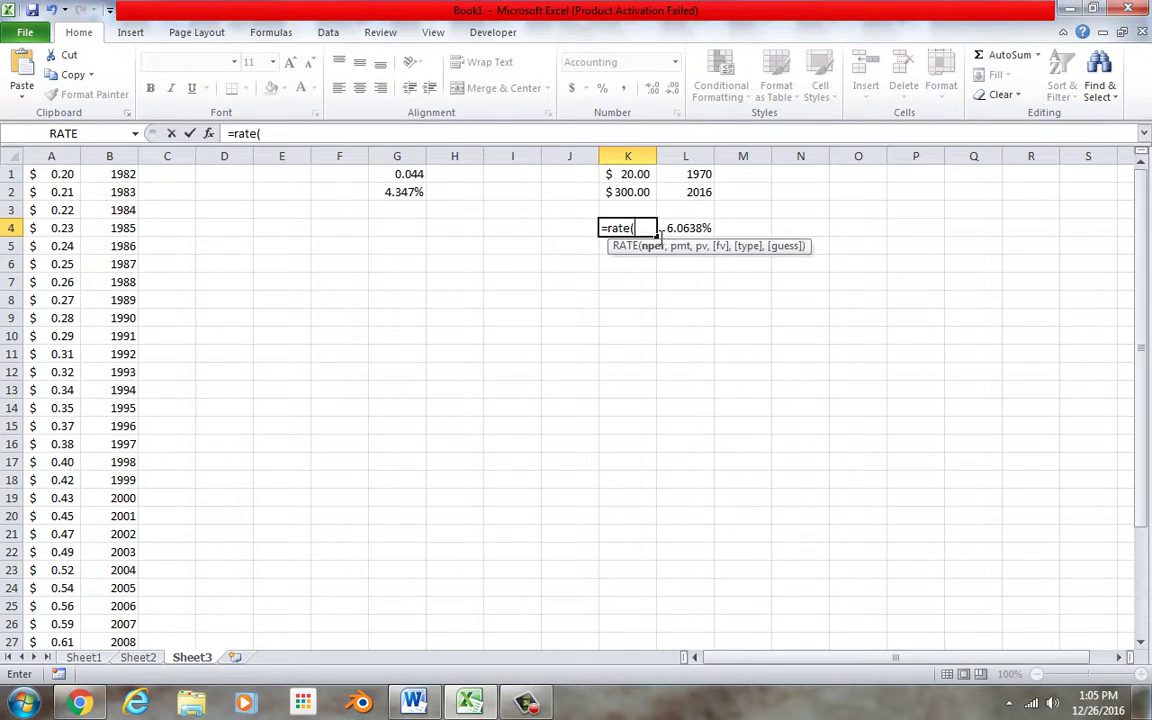
pyautogui.write('46,0,-')
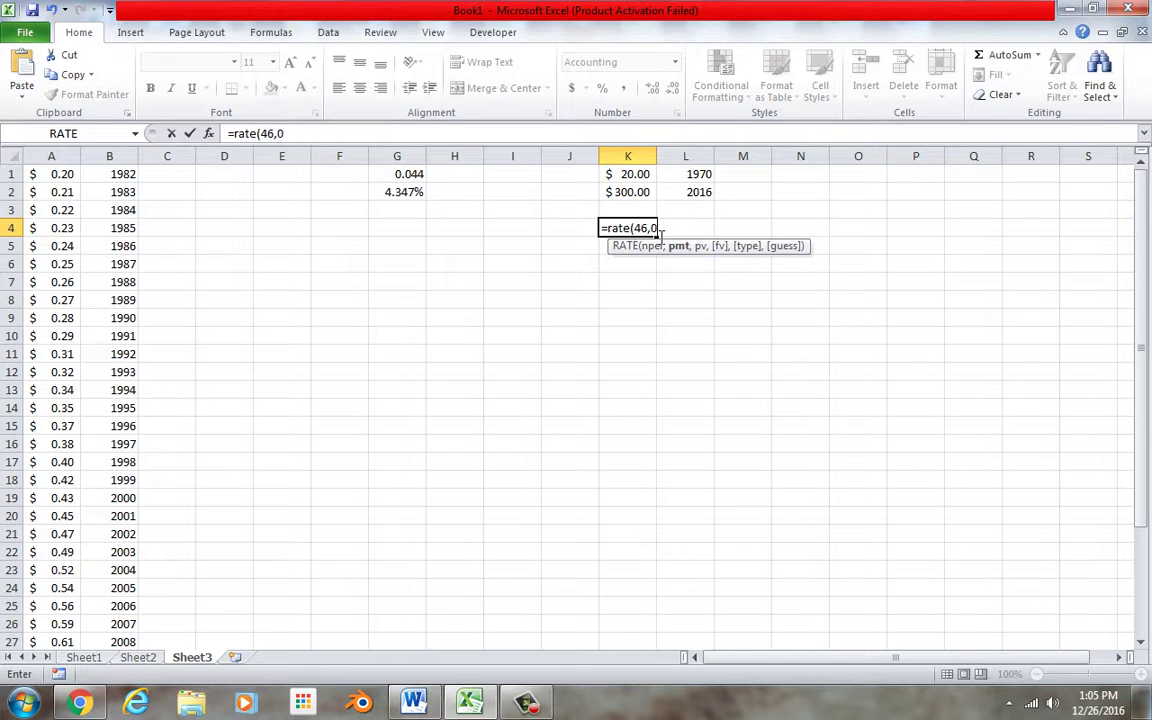
pyautogui.click(638, 178)
pyautogui.write(',')
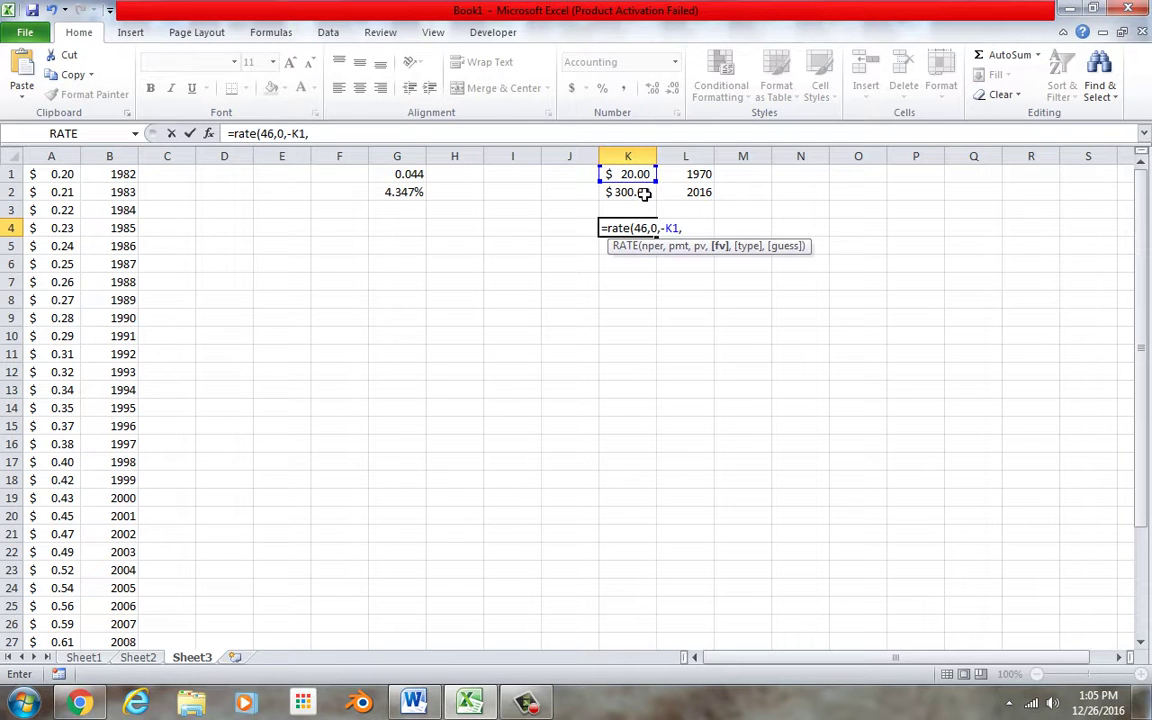
pyautogui.click(646, 195)
pyautogui.press('Return')
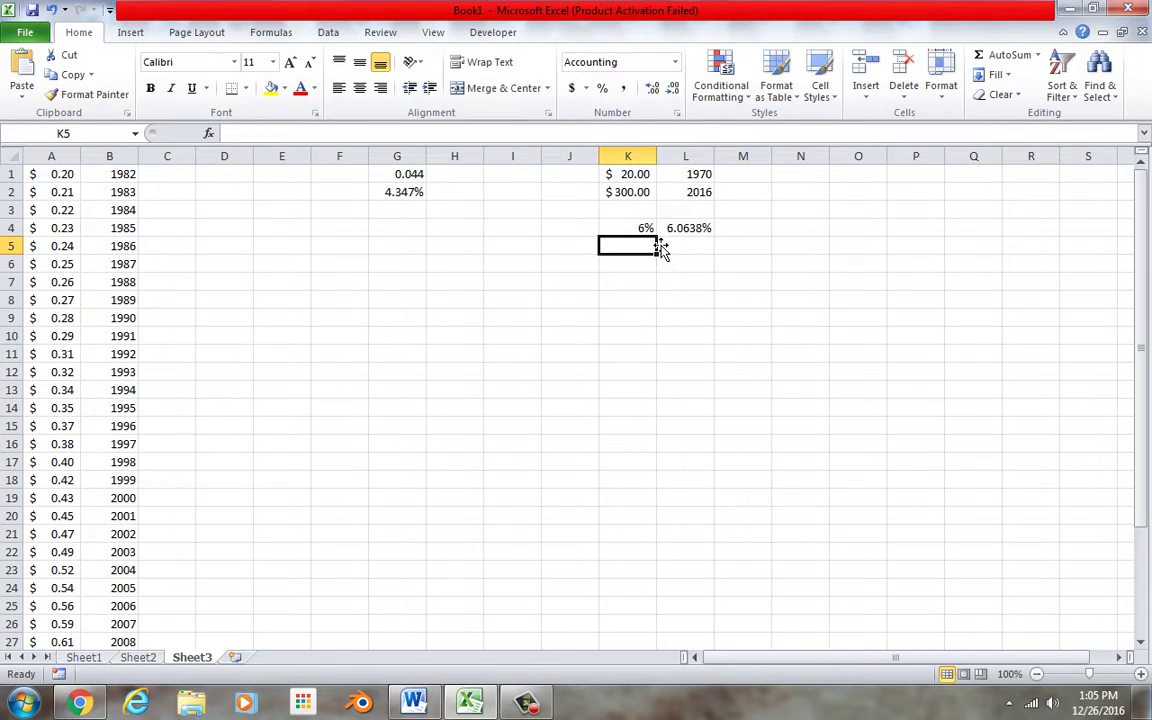
# Show more decimals in K4, matching L4's 6.0638%, and inspect its formula.
pyautogui.click(646, 229)
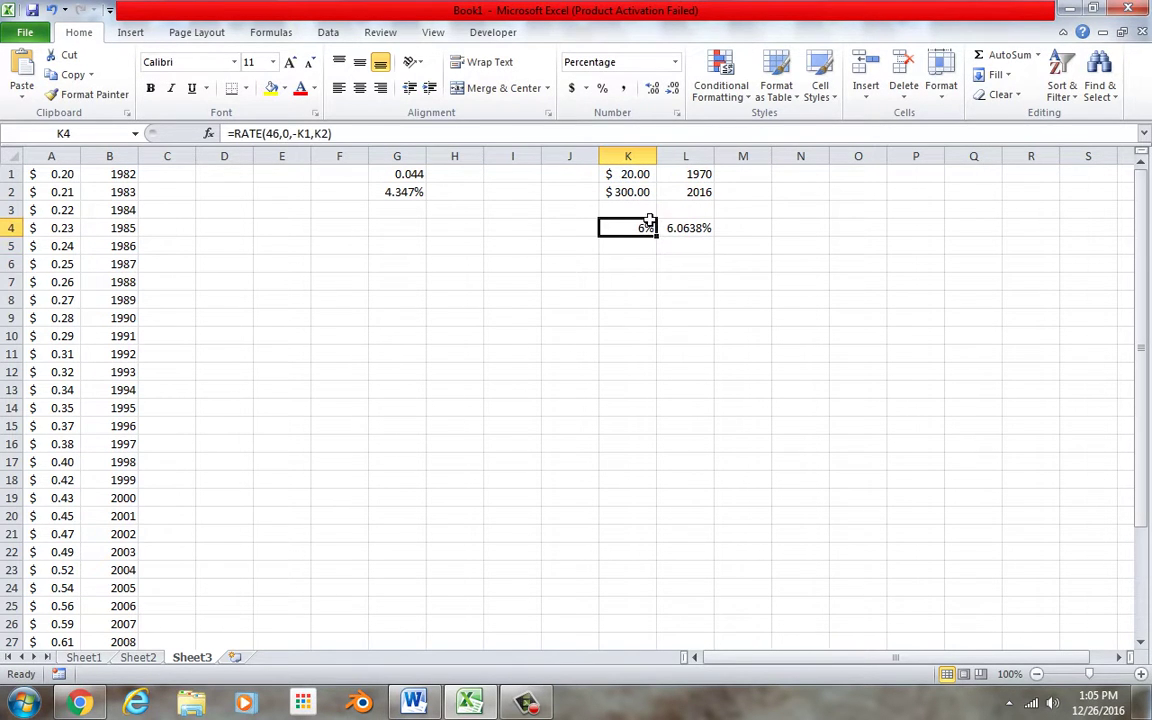
pyautogui.click(648, 90)
pyautogui.click(648, 90)
pyautogui.click(648, 90)
pyautogui.click(648, 90)
pyautogui.doubleClick(645, 229)
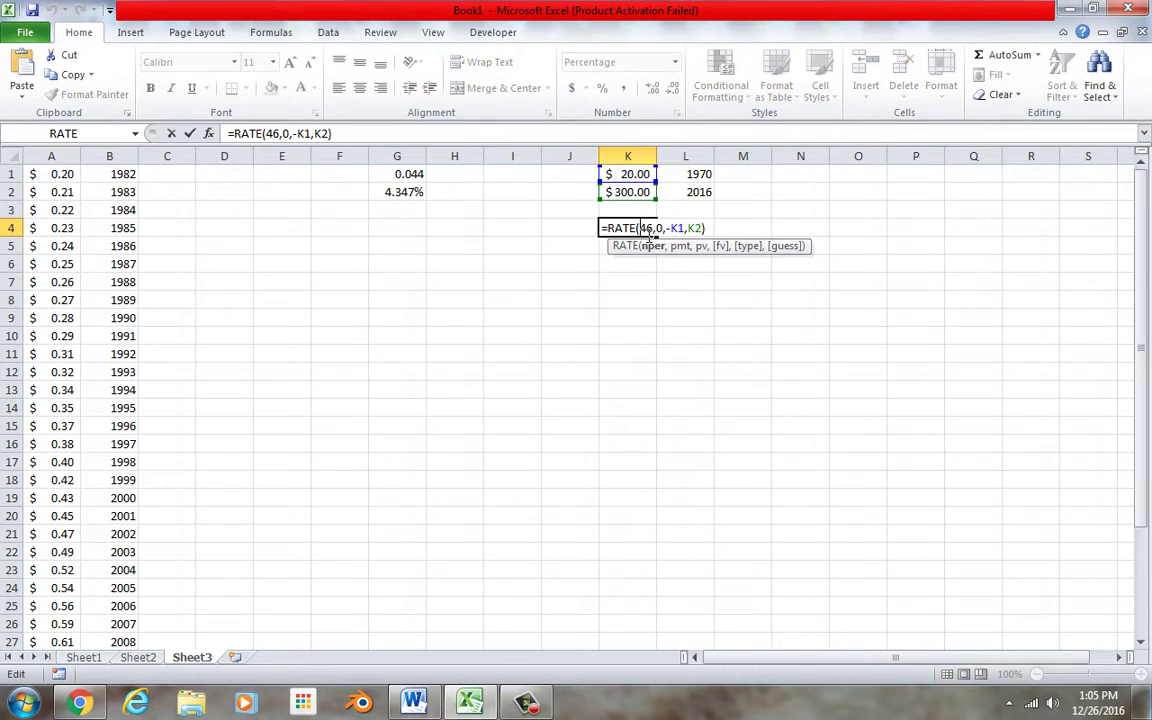
pyautogui.press('Escape')
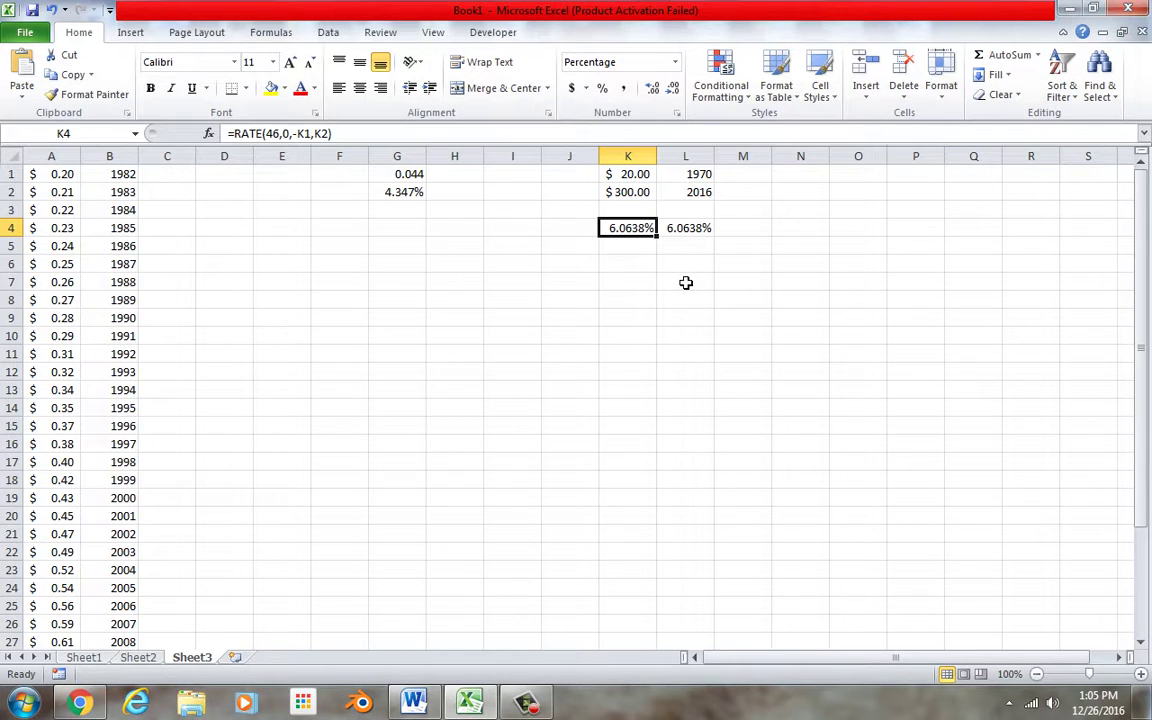
pyautogui.click(650, 263)
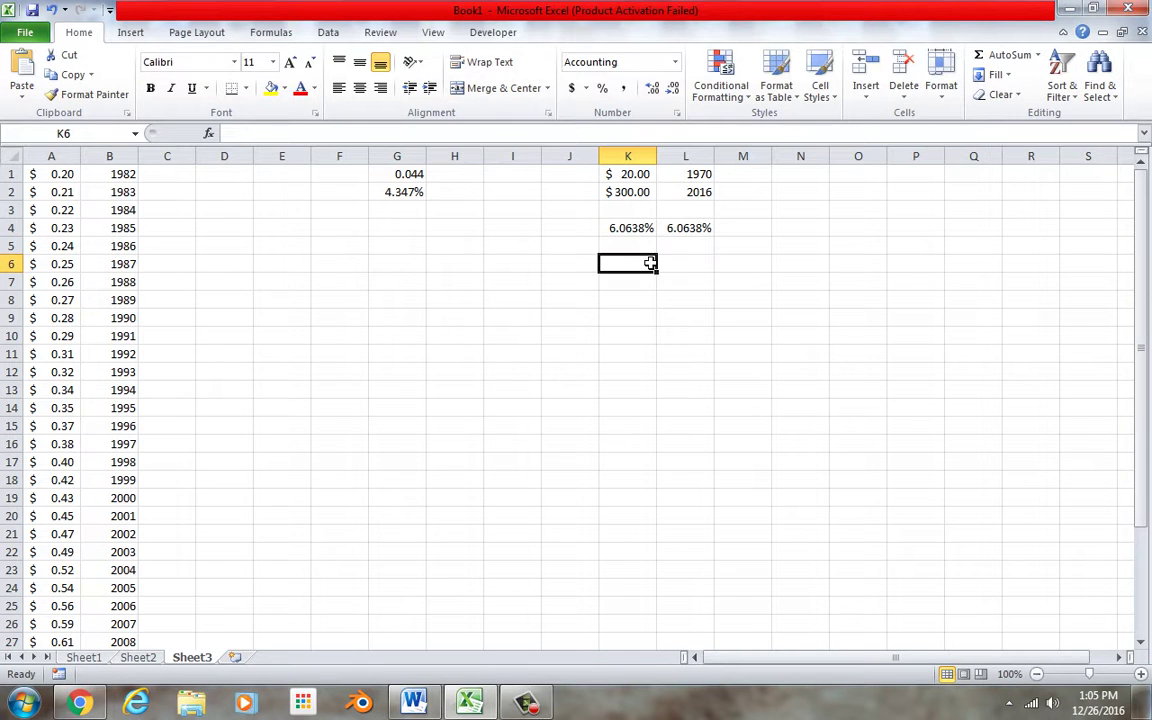
pyautogui.write('=rate')
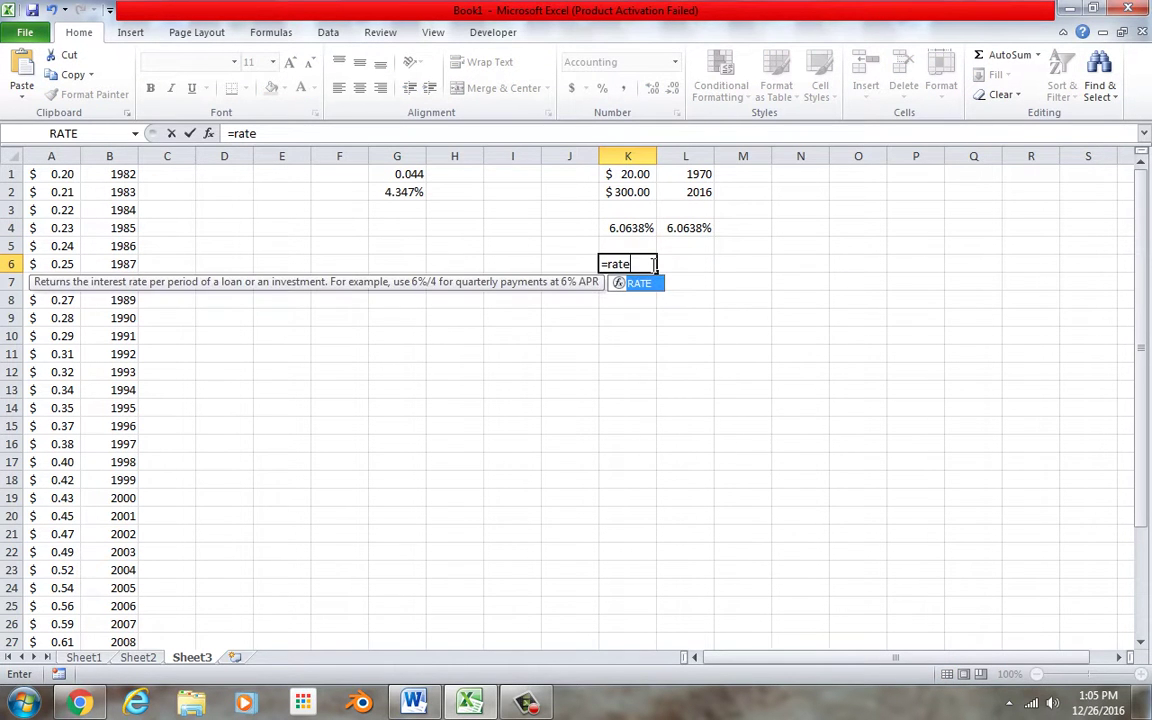
pyautogui.write('(')
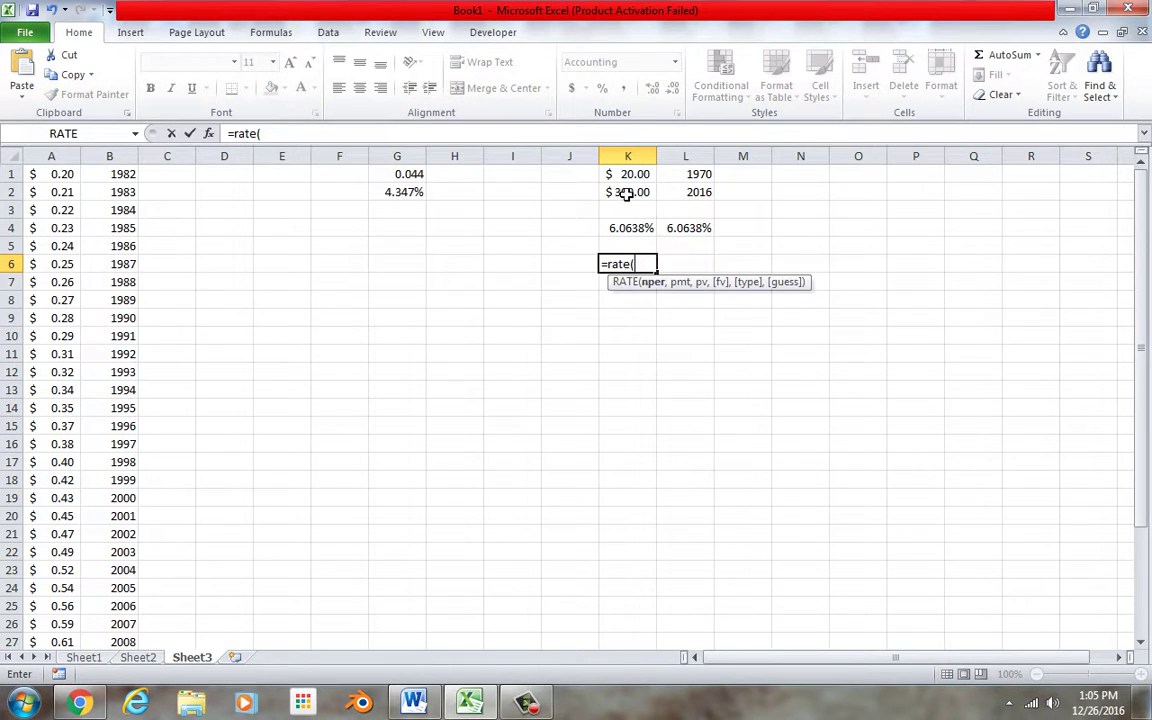
pyautogui.write('46,')
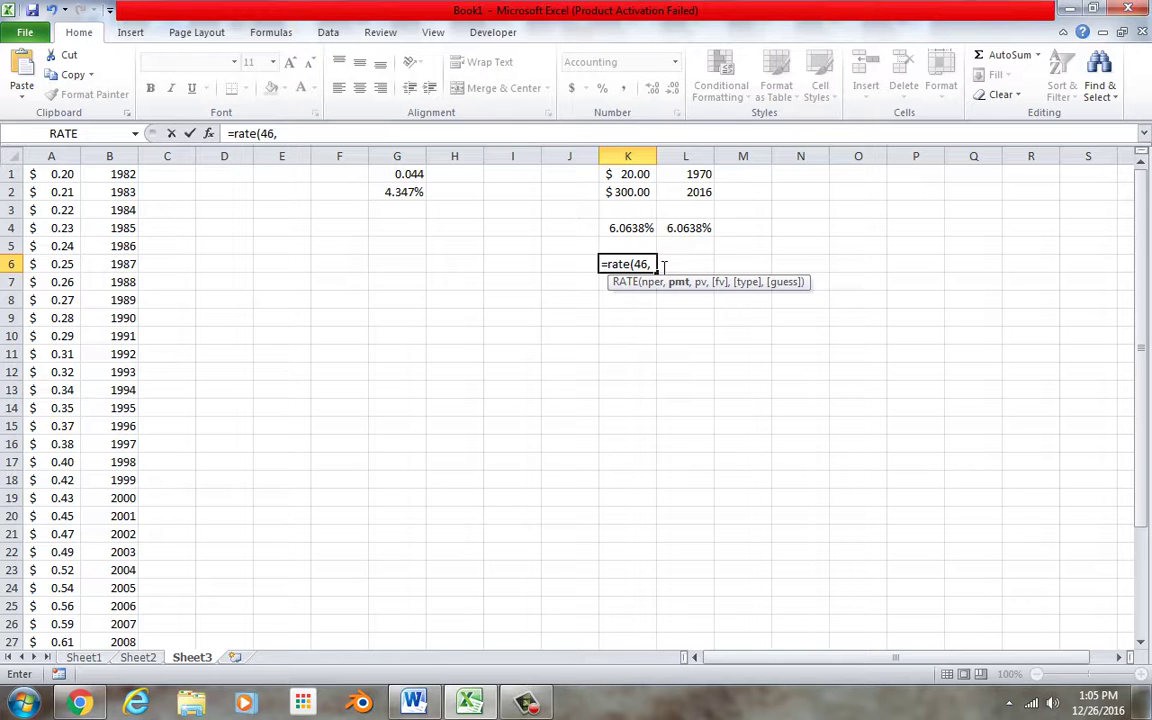
pyautogui.write('0,')
pyautogui.click(643, 175)
pyautogui.write(',')
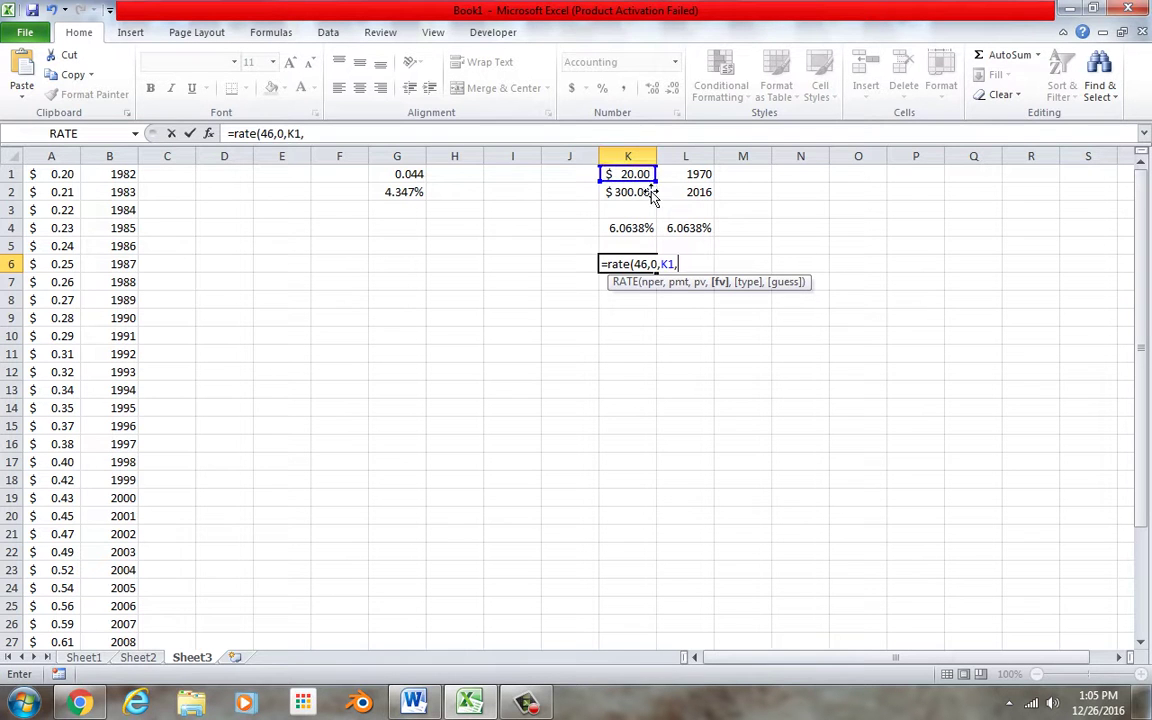
pyautogui.click(650, 196)
pyautogui.press('Return')
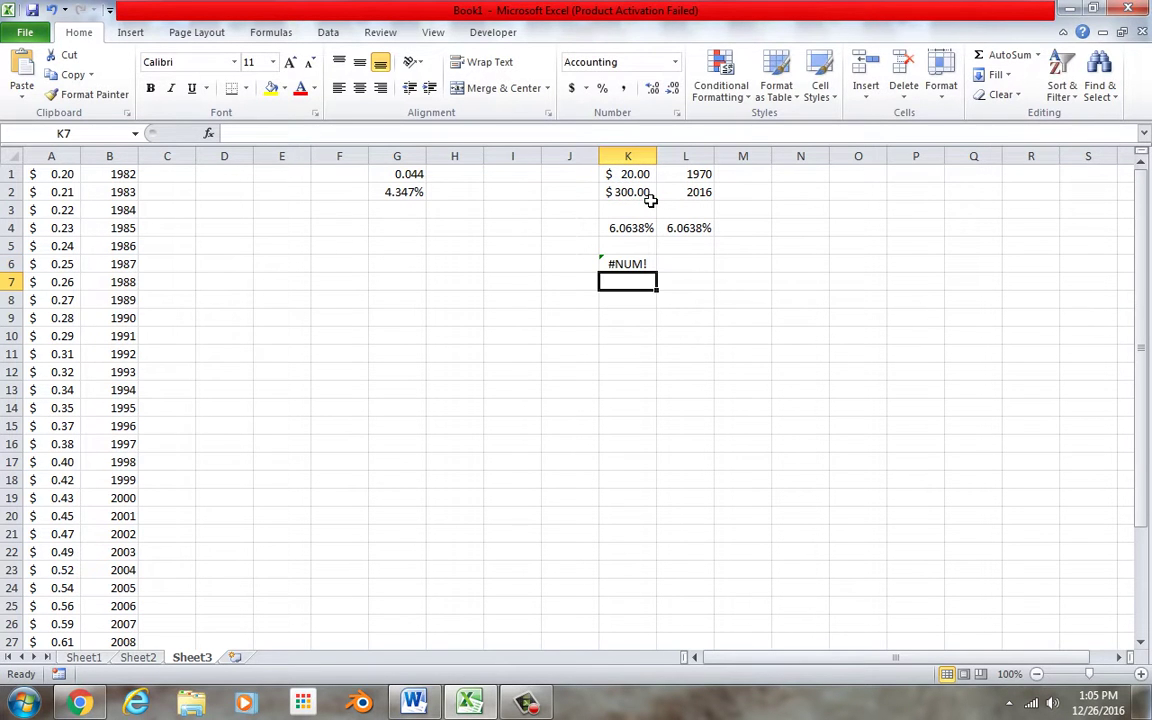
pyautogui.moveTo(650, 200); pyautogui.dragTo(645, 283)
pyautogui.click(640, 267)
pyautogui.hotkey('ctrl', 'shift', '5')
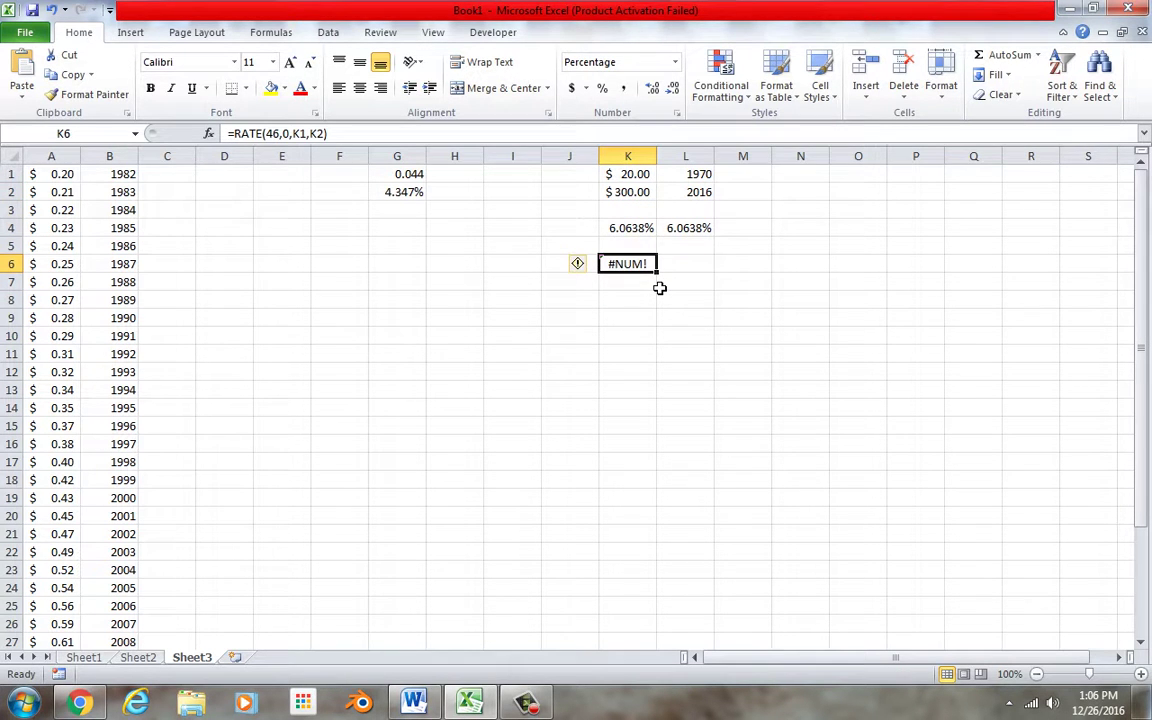
pyautogui.press('BackSpace')
pyautogui.press('Return')
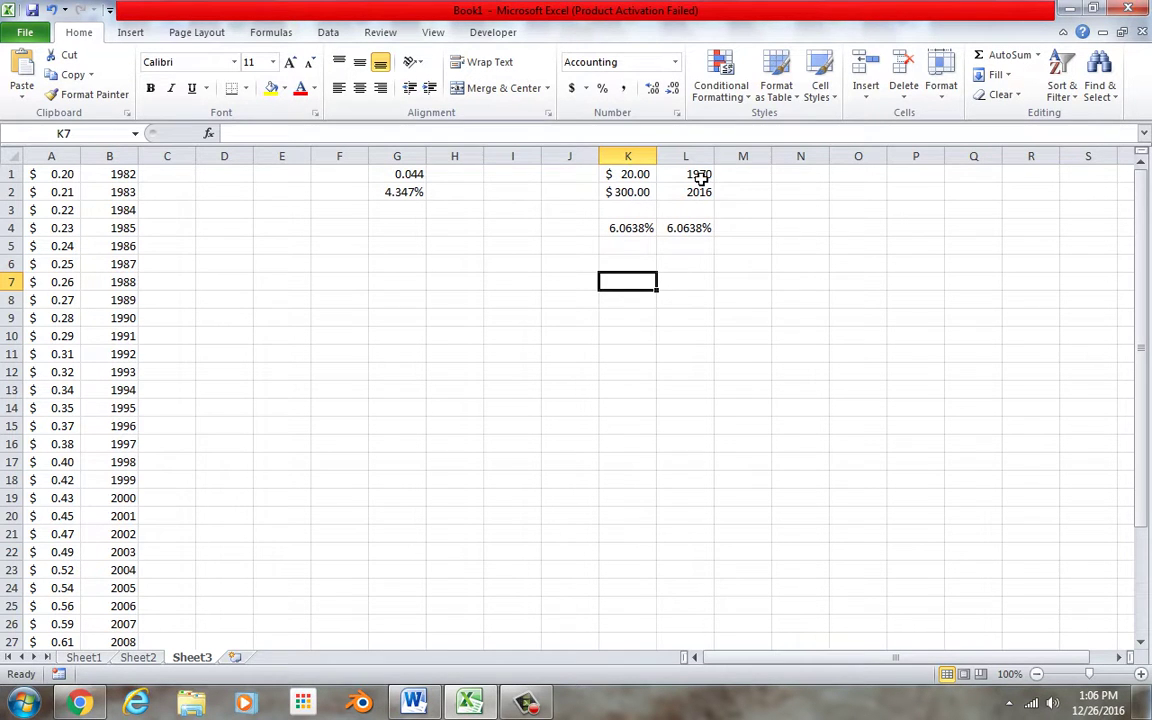
pyautogui.click(459, 285)
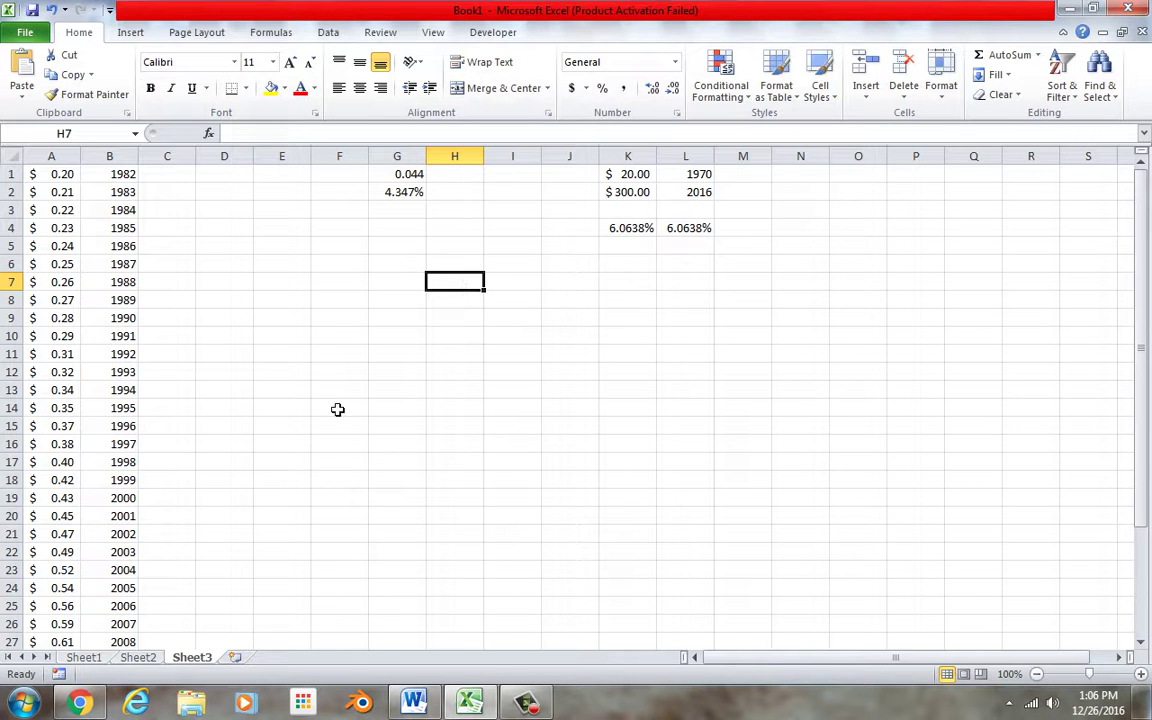
# Search Google in Chrome for 'cost of gas 1970 oregon'.
pyautogui.click(80, 703)
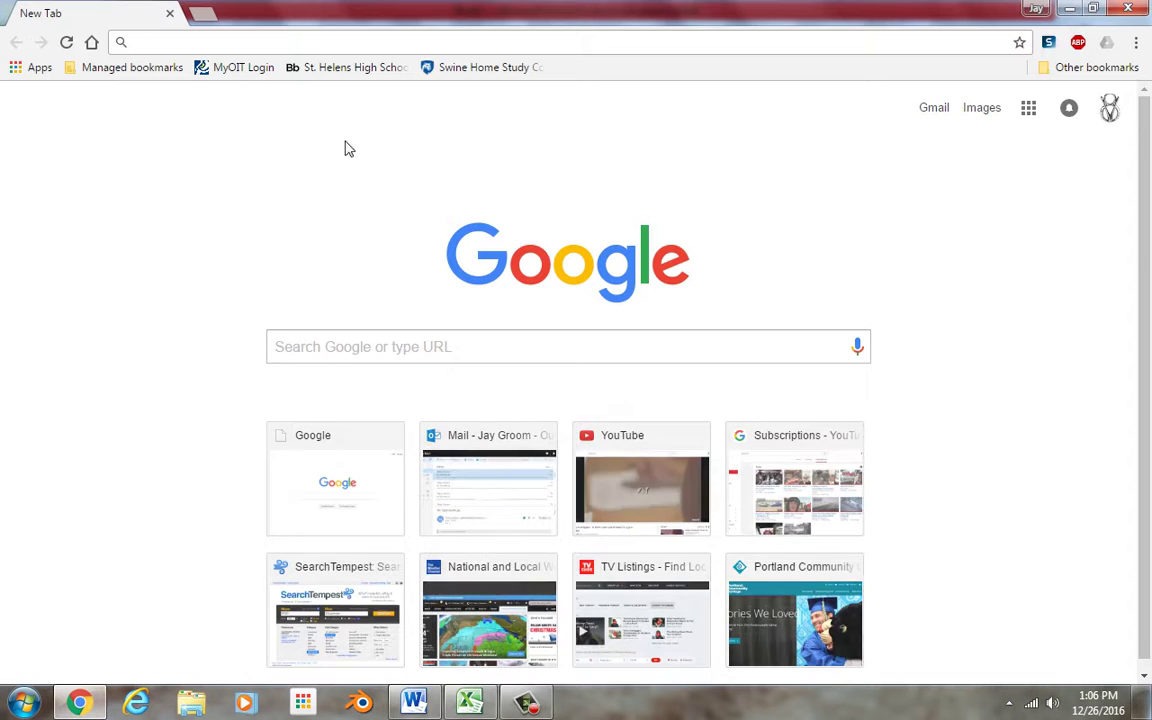
pyautogui.write('cost of f')
pyautogui.press('BackSpace')
pyautogui.write('gas 1970 ')
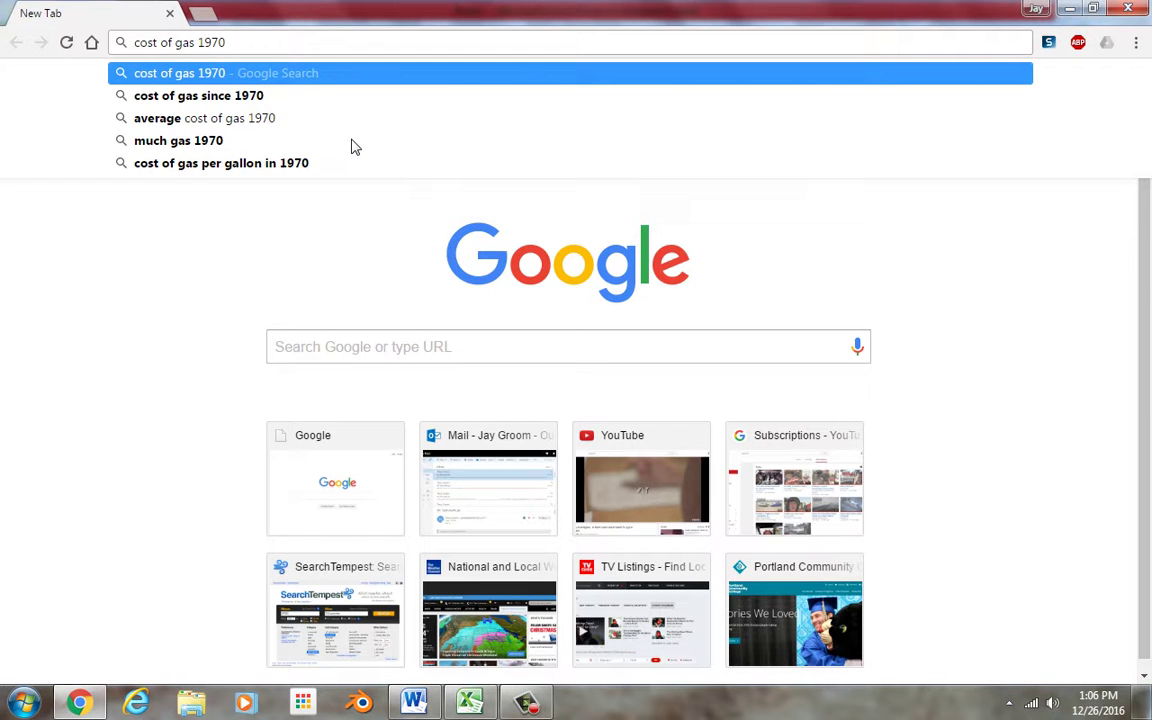
pyautogui.write('oregon')
pyautogui.press('Return')
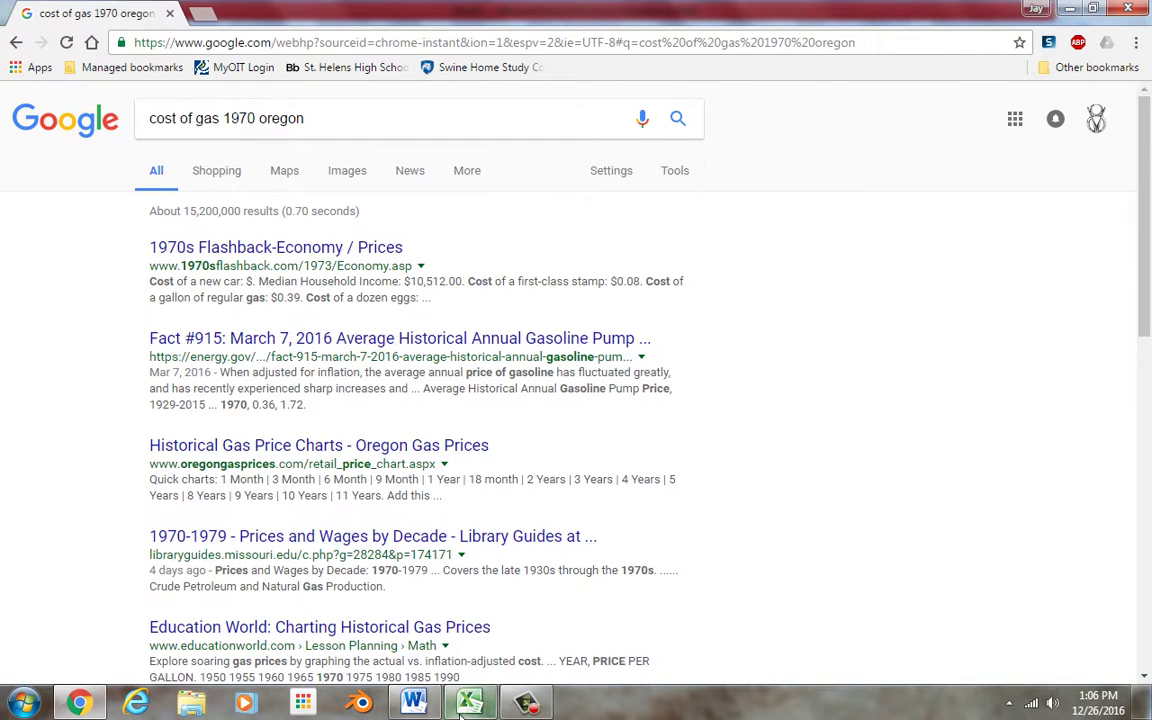
# Enter the 1970 gas price 0.39 in K1 and 2.48 in K2 to update the rates.
pyautogui.click(467, 704)
pyautogui.click(632, 178)
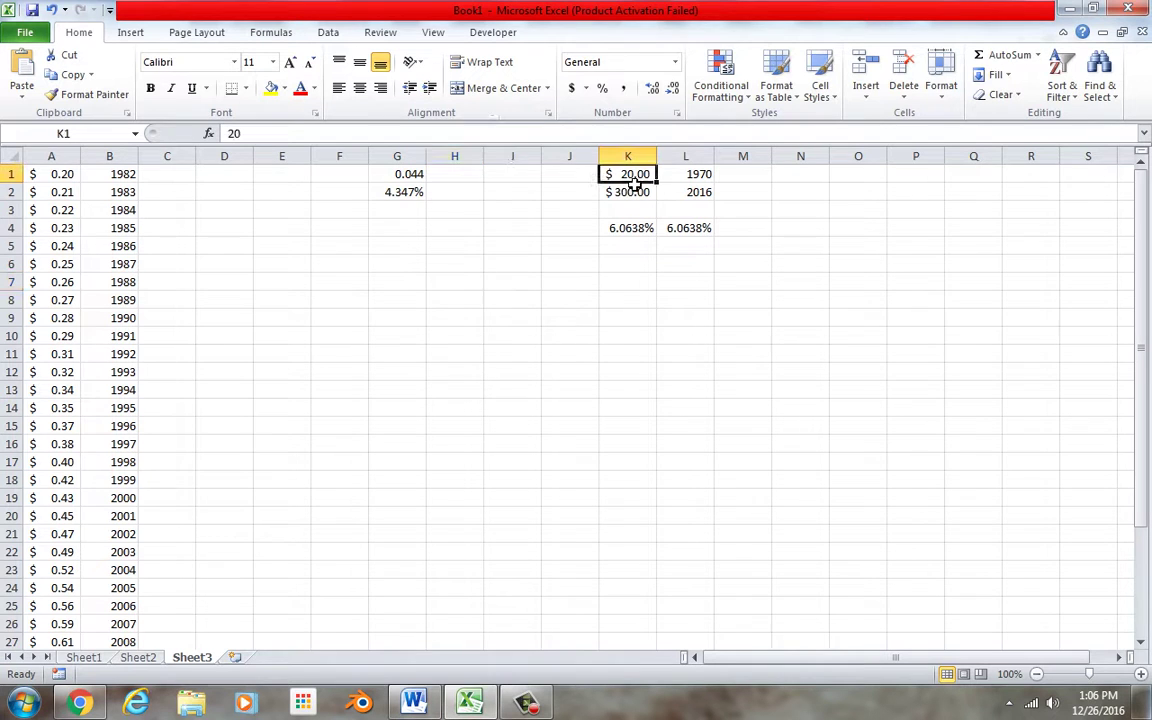
pyautogui.write('.39')
pyautogui.press('Return')
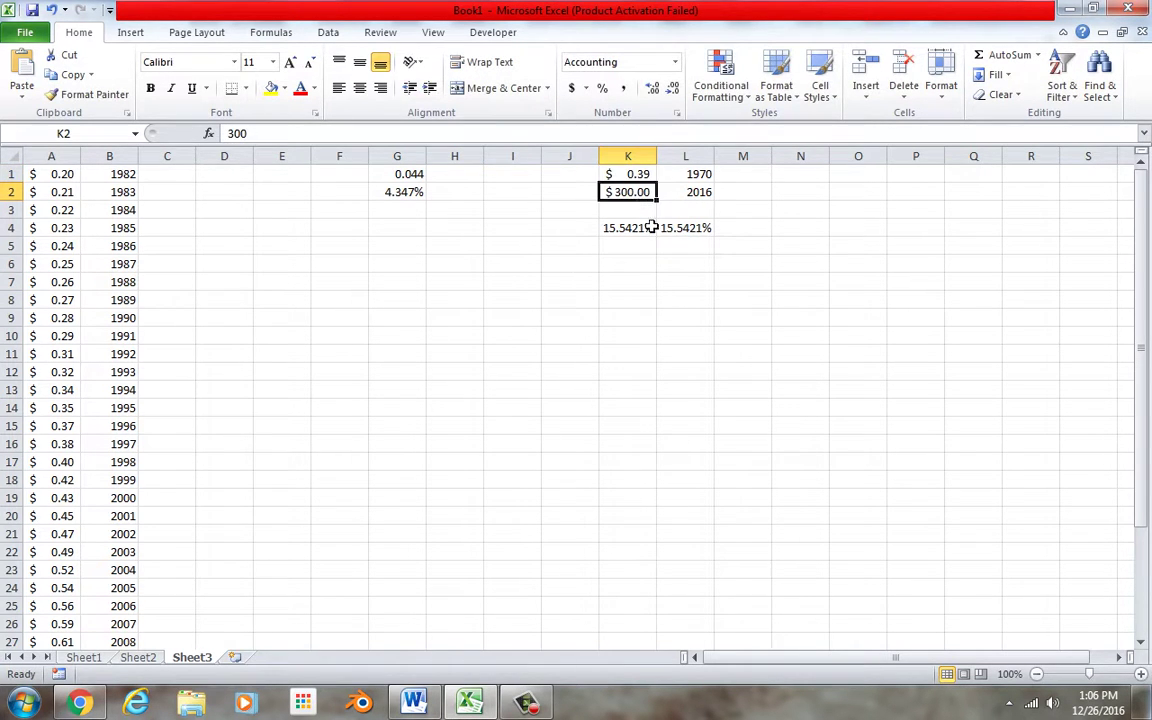
pyautogui.write('2.48')
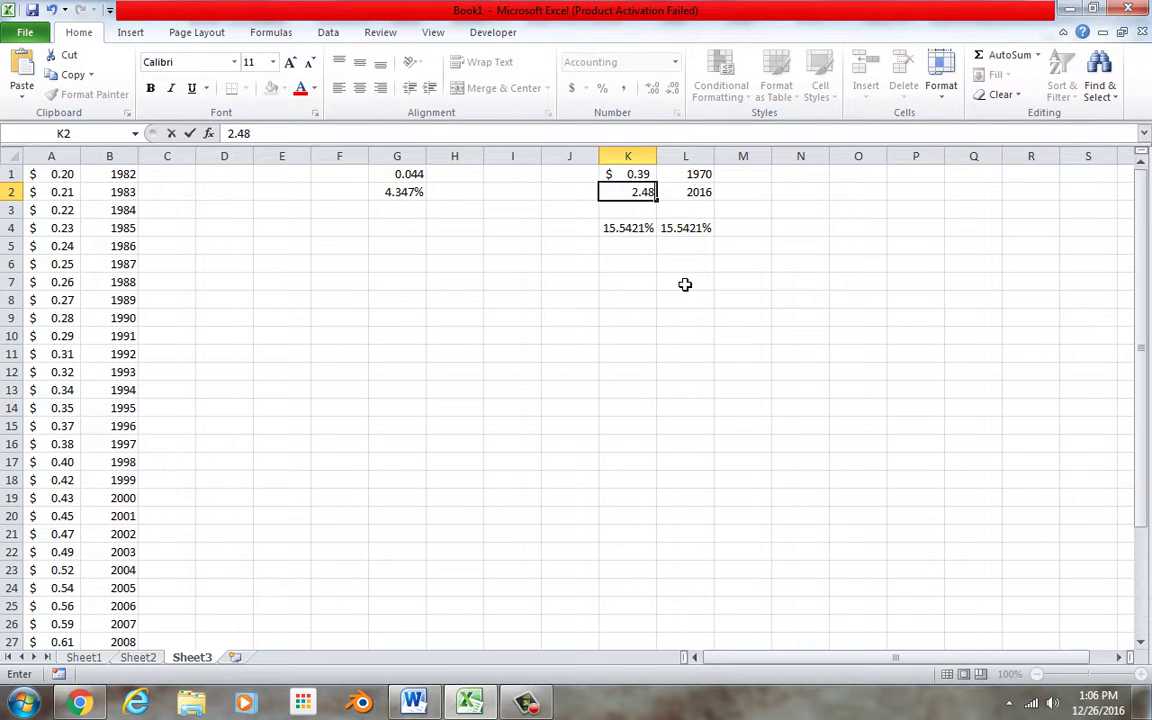
pyautogui.press('Return')
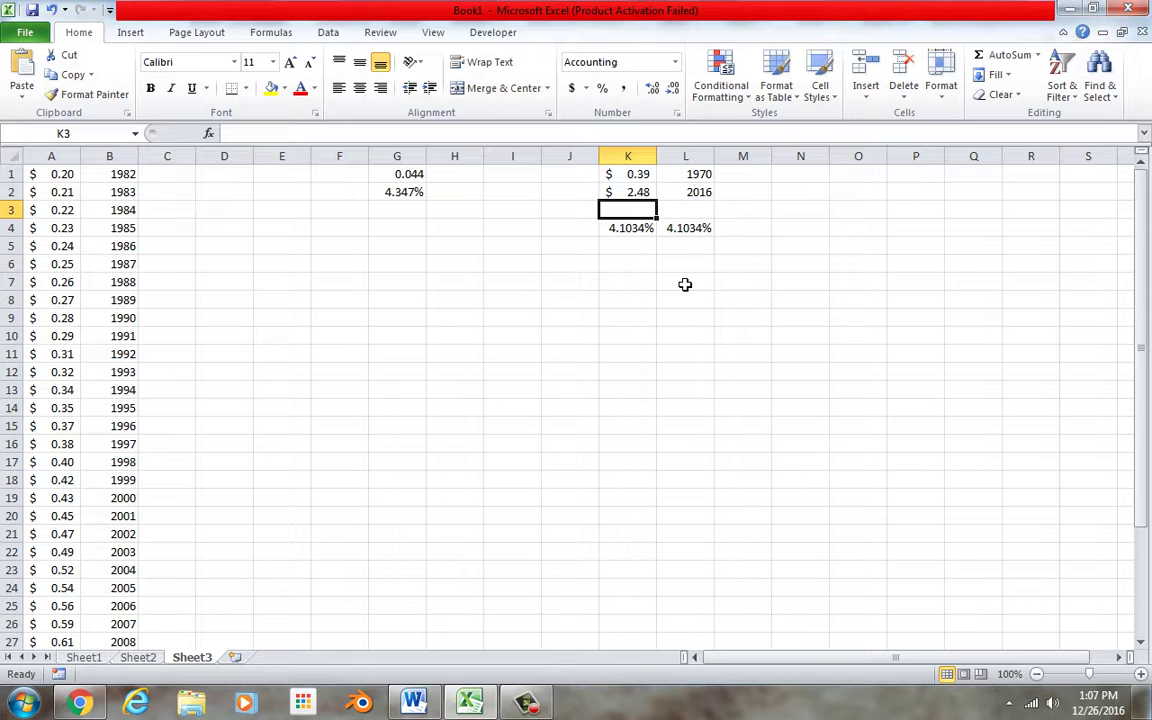
# Clear the stray 2012 from K3, then put 2012 in L7 and 4.25 in K7.
pyautogui.write('2012')
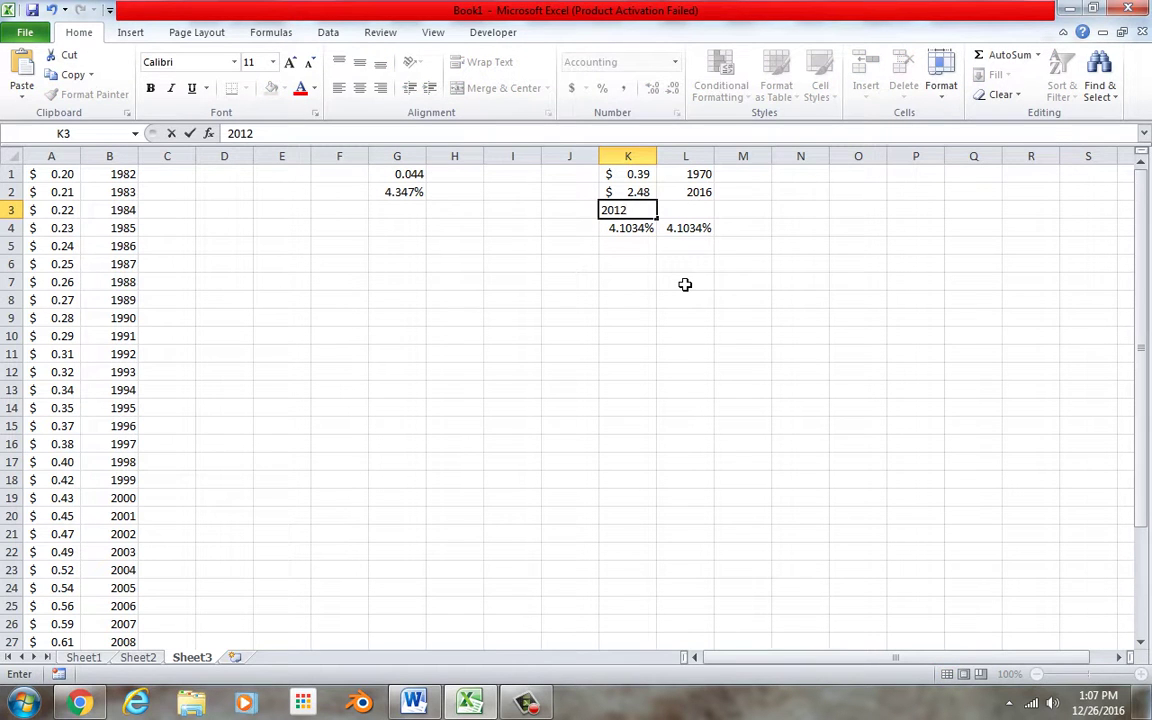
pyautogui.press('BackSpace')
pyautogui.press('BackSpace')
pyautogui.press('BackSpace')
pyautogui.press('BackSpace')
pyautogui.click(685, 285)
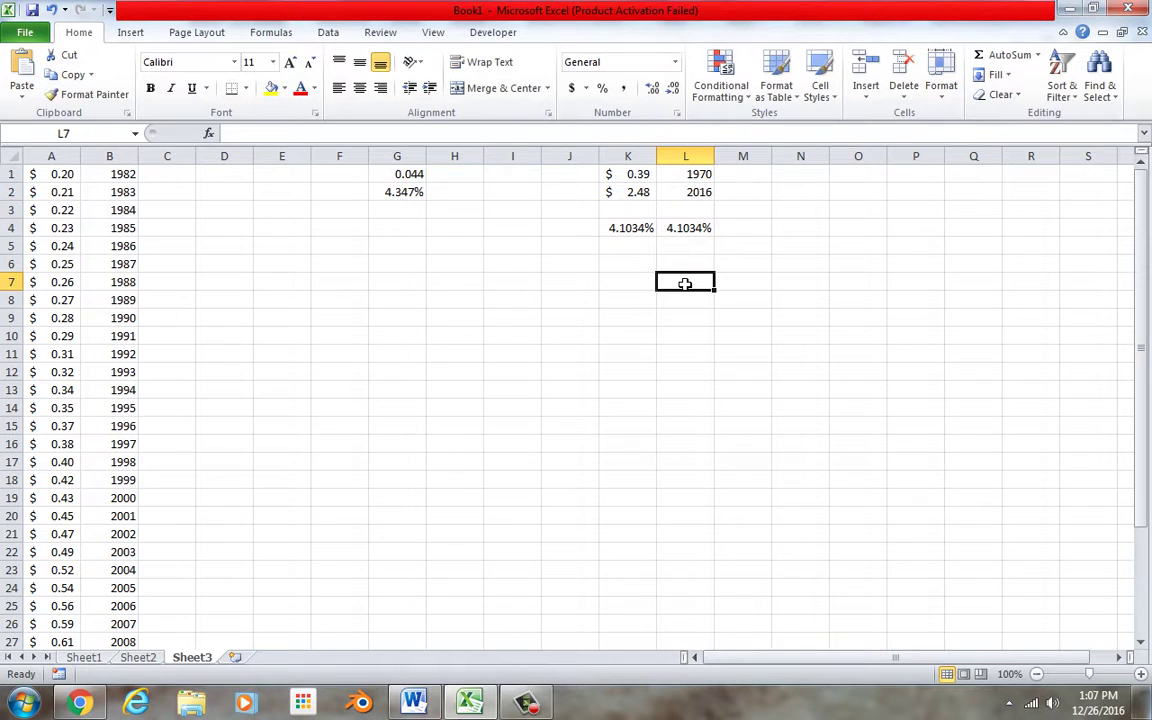
pyautogui.write('2012')
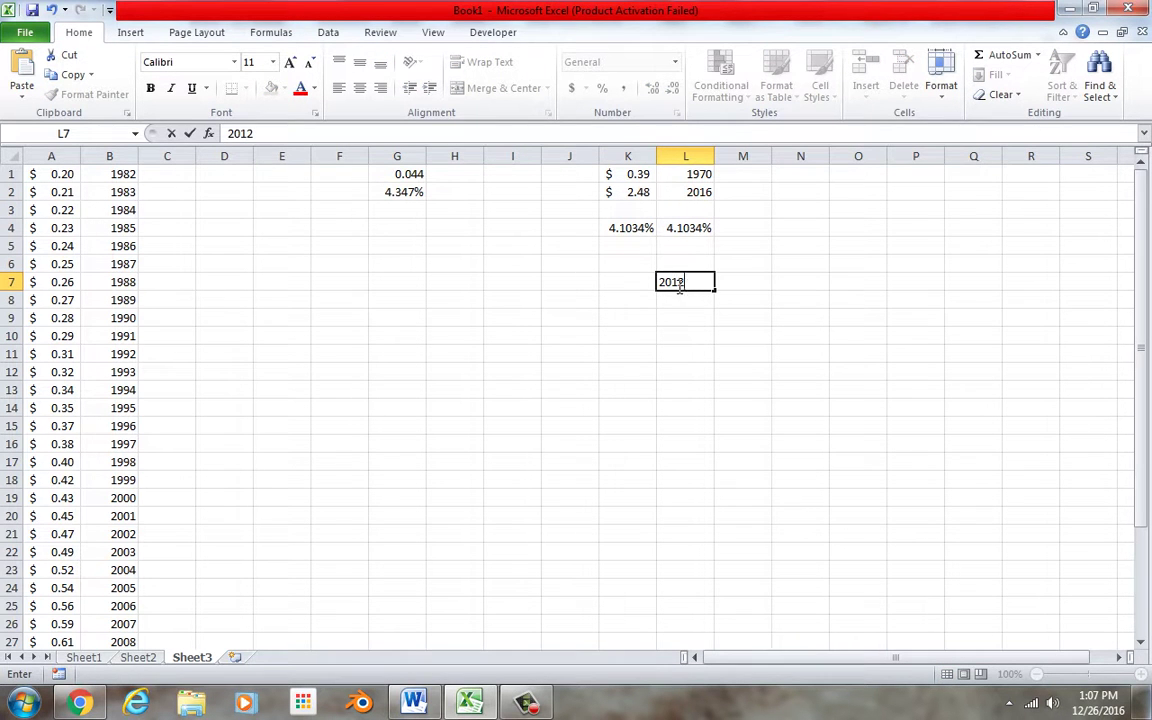
pyautogui.click(651, 289)
pyautogui.write('4.25')
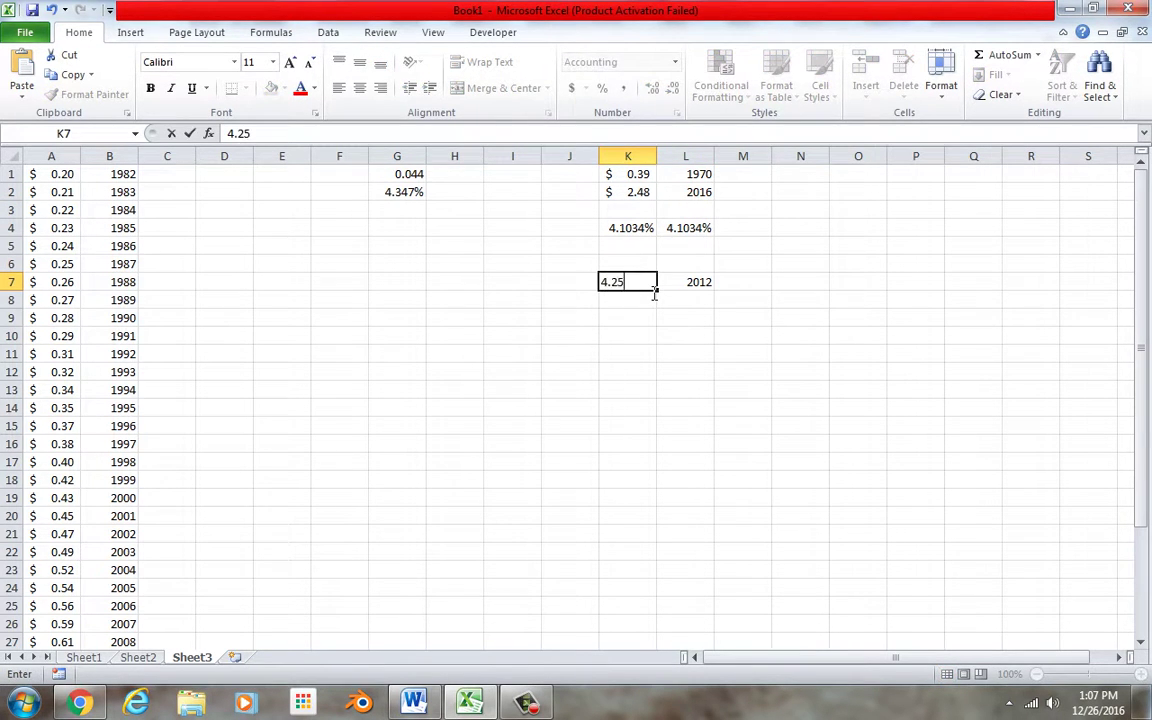
pyautogui.press('Return')
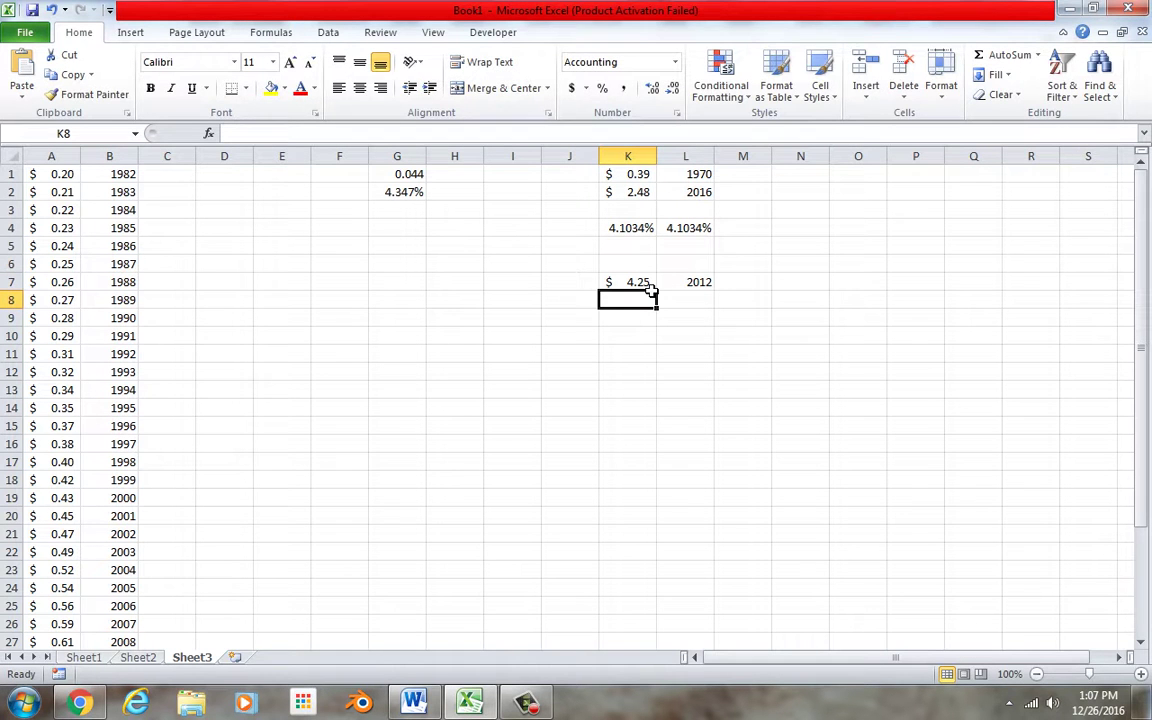
# Enter the price 2.48 in K8 and the year 2016 in L8.
pyautogui.write('2.48')
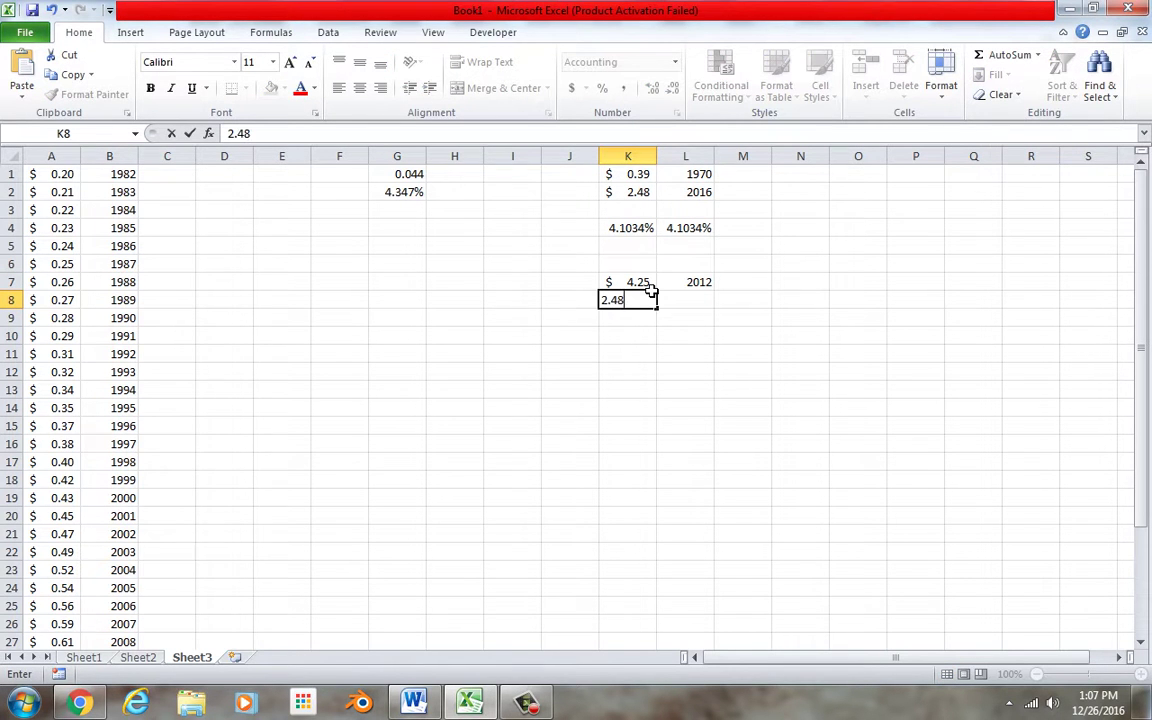
pyautogui.click(677, 301)
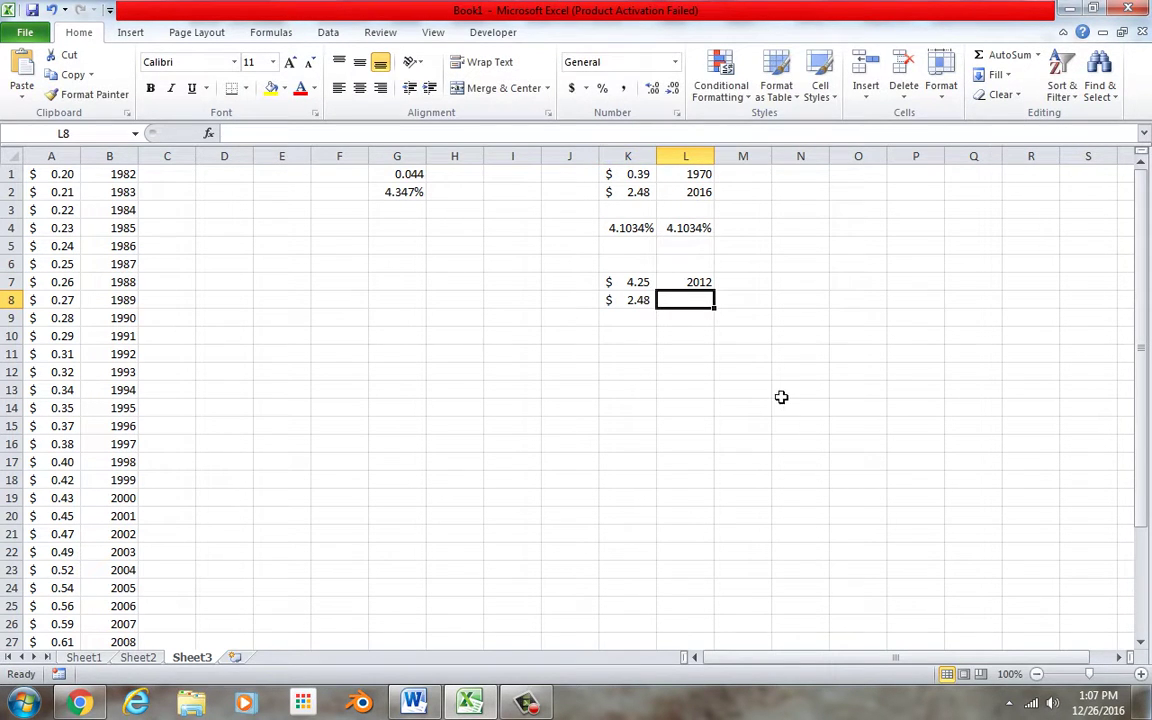
pyautogui.write('2016')
pyautogui.press('Return')
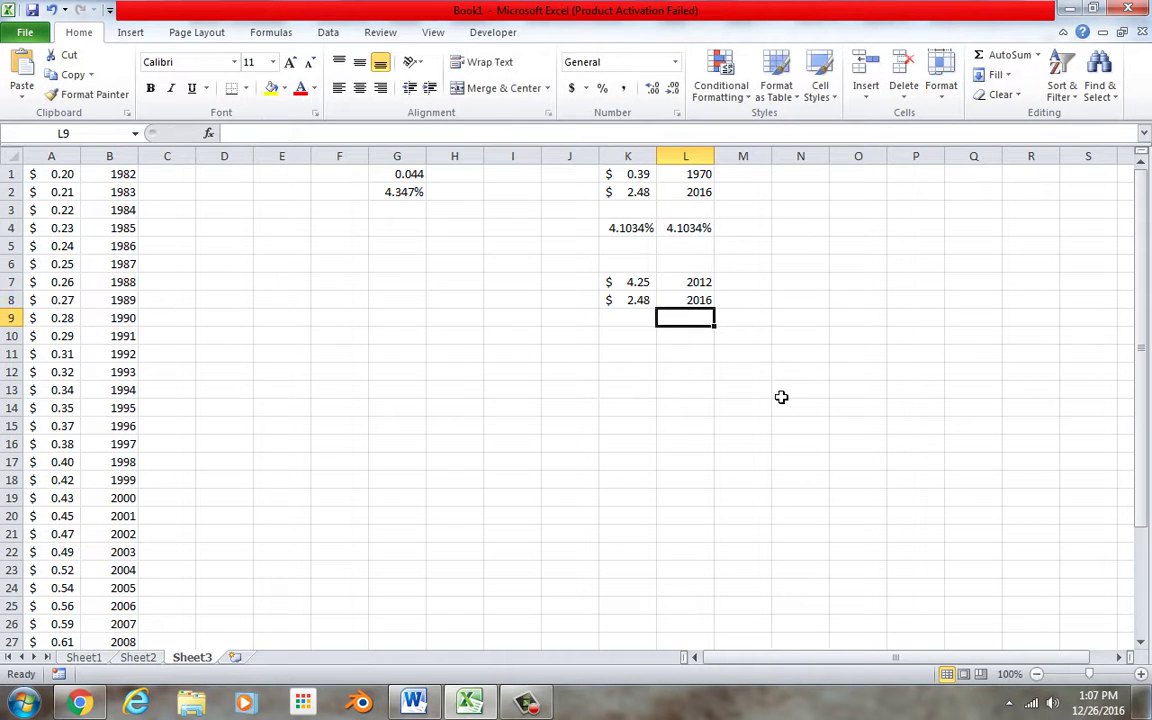
# Enter =RATE(4,0,K7,-K8) in L9 and add two decimal places to show -12.599%.
pyautogui.write('=rate(')
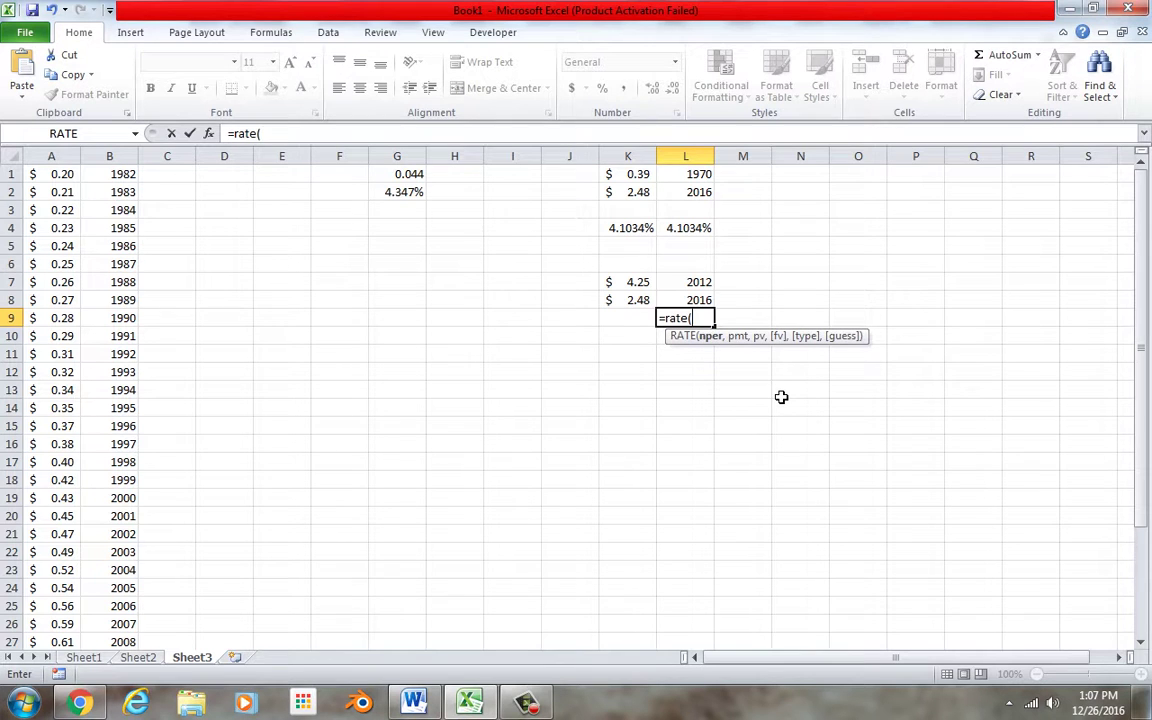
pyautogui.write('4,0,')
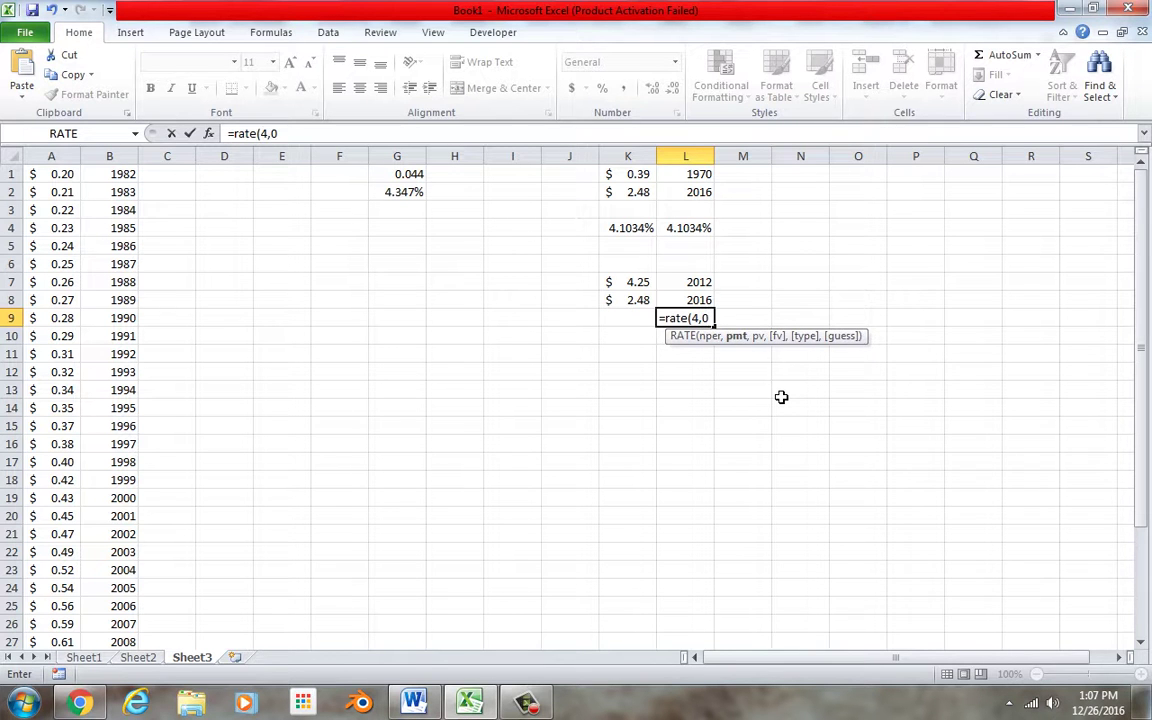
pyautogui.click(636, 285)
pyautogui.write(',-')
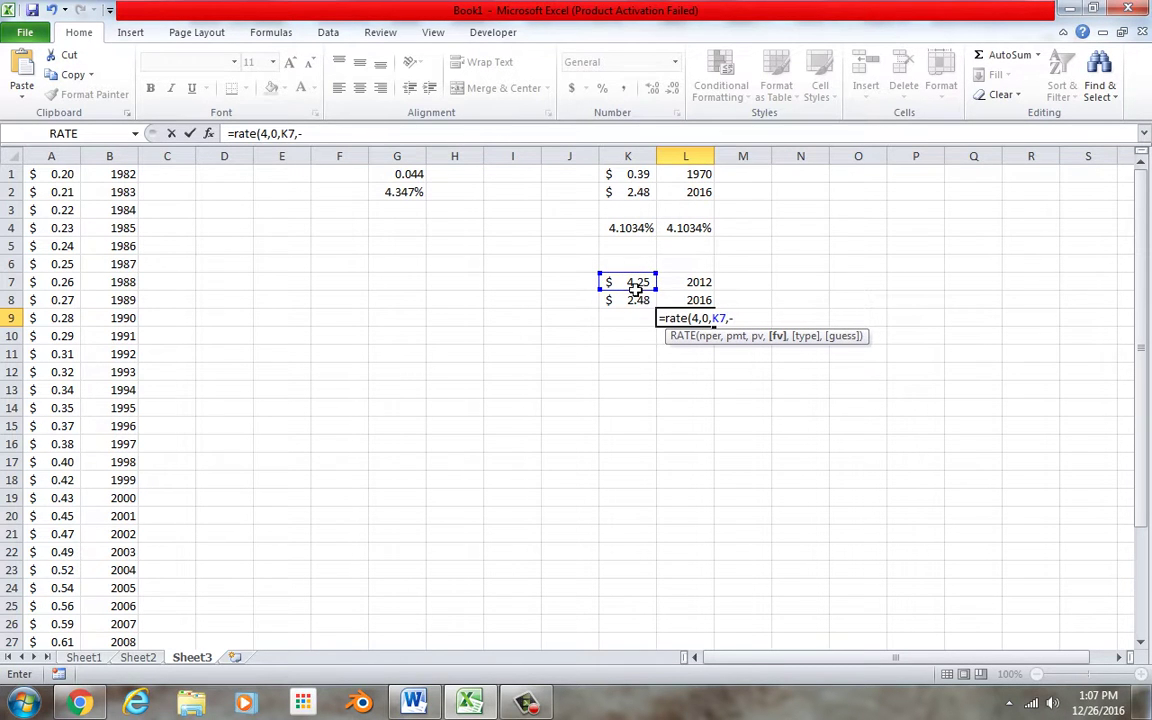
pyautogui.click(638, 305)
pyautogui.press('Return')
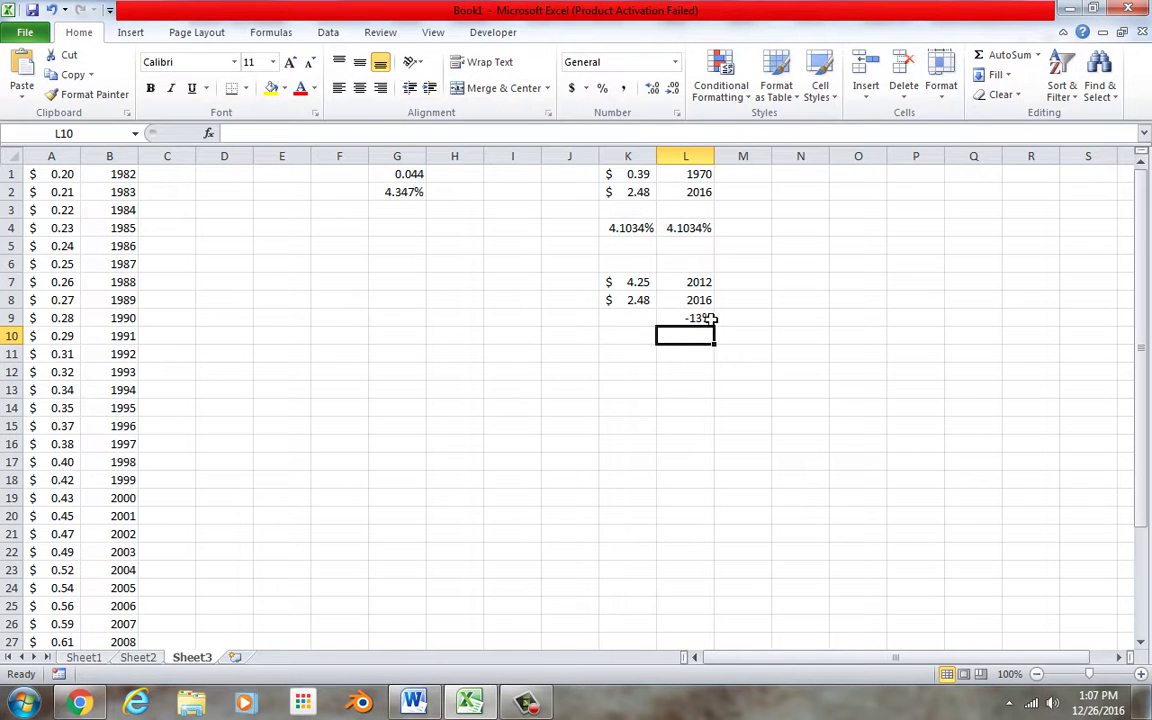
pyautogui.press('Up')
pyautogui.click(651, 88)
pyautogui.click(651, 88)
pyautogui.click(651, 88)
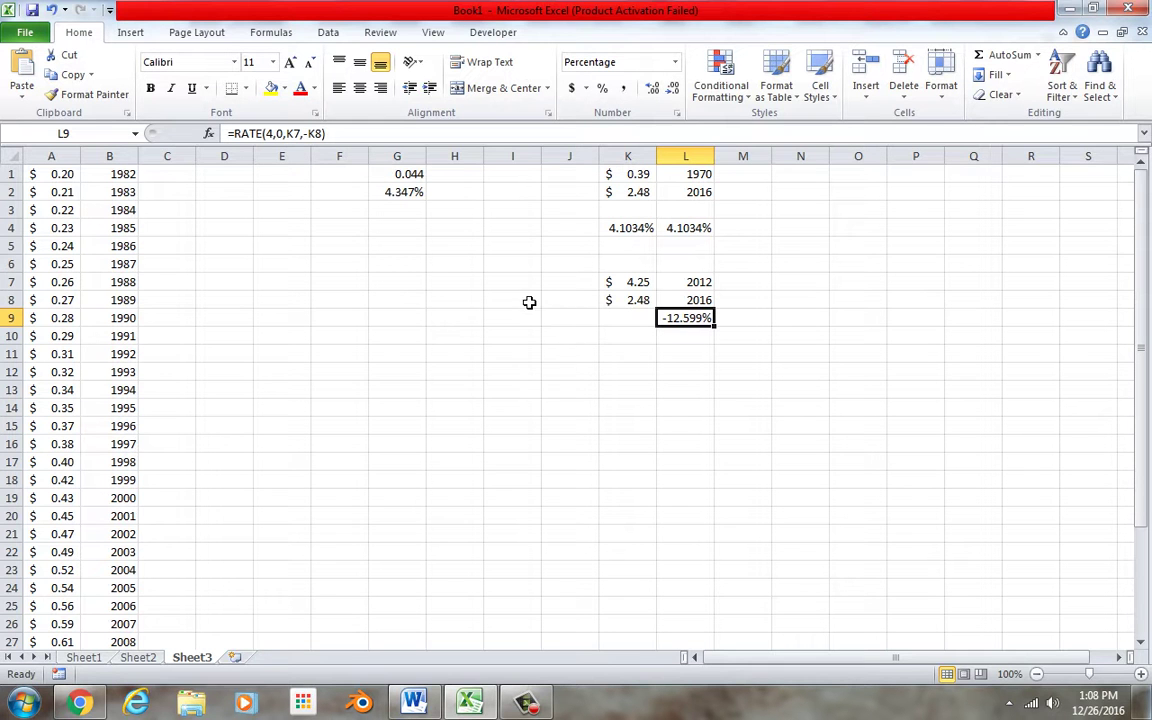
pyautogui.click(244, 178)
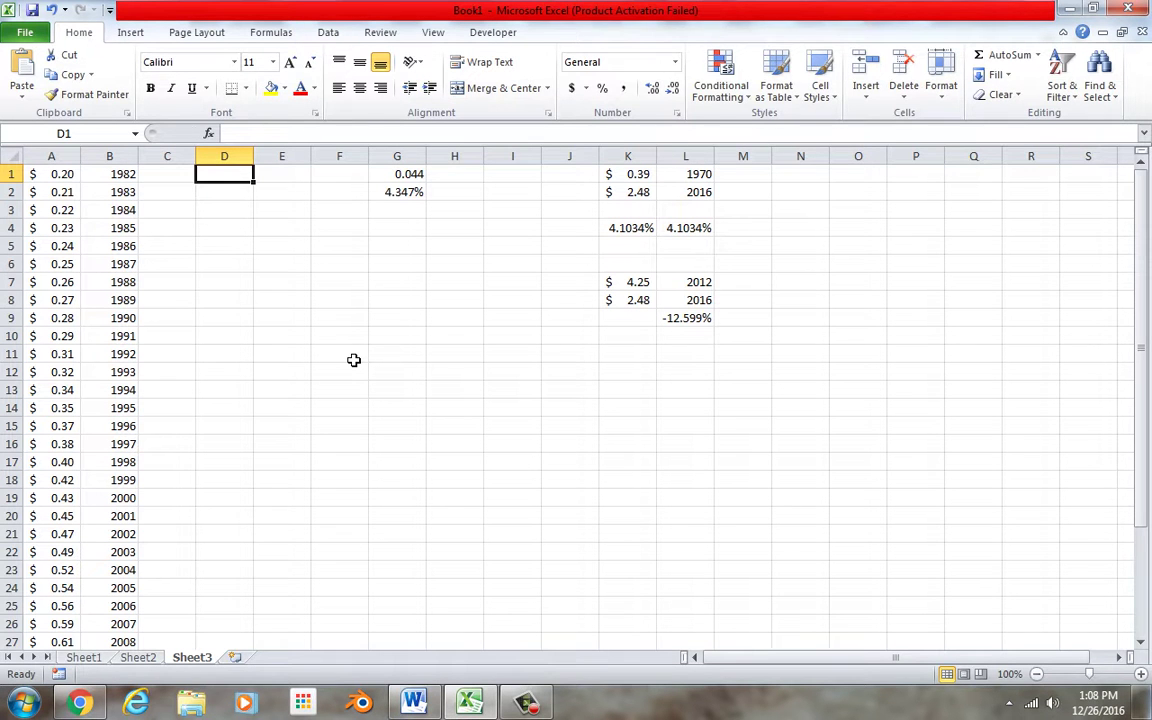
# Enter 1946 with 3 in D1:E1 and 1994 with 3.5 in D2:E2.
pyautogui.write('1946')
pyautogui.press('Return')
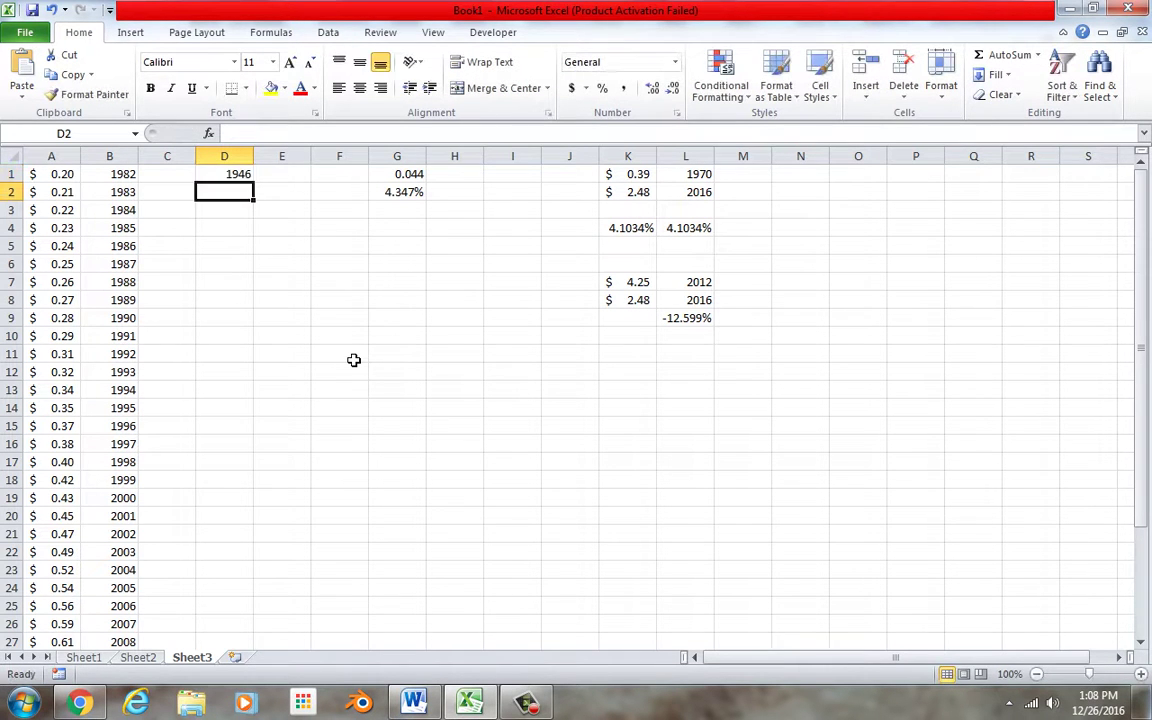
pyautogui.click(300, 182)
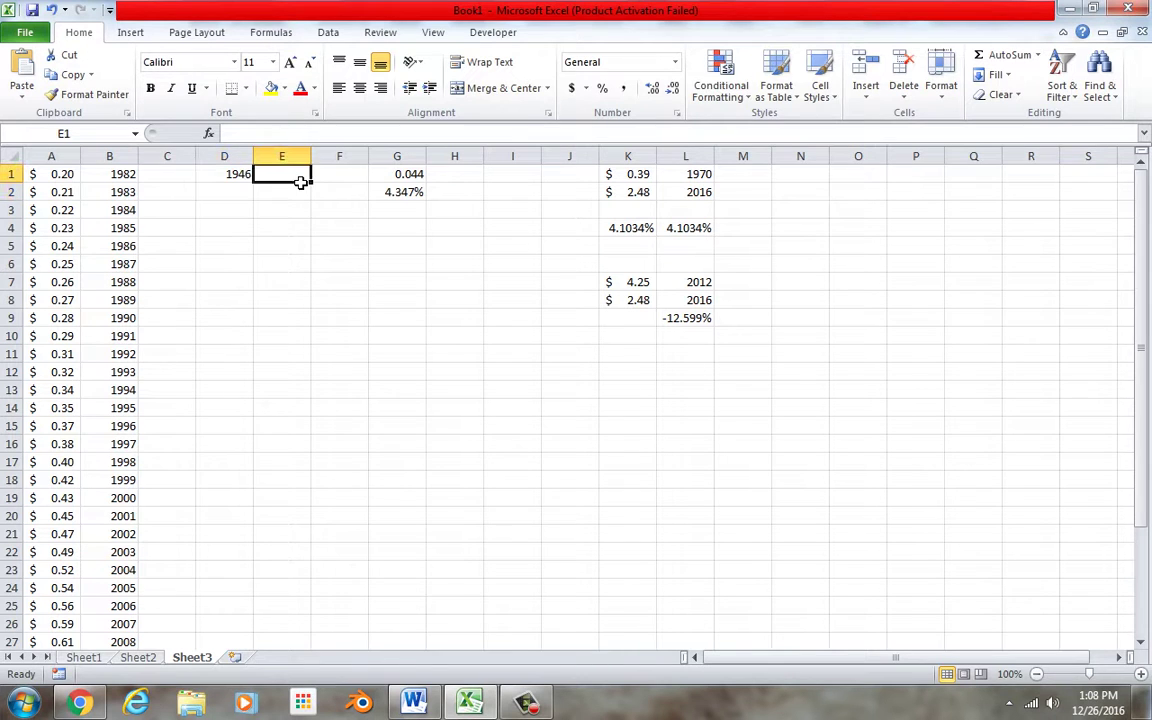
pyautogui.write('3')
pyautogui.click(300, 264)
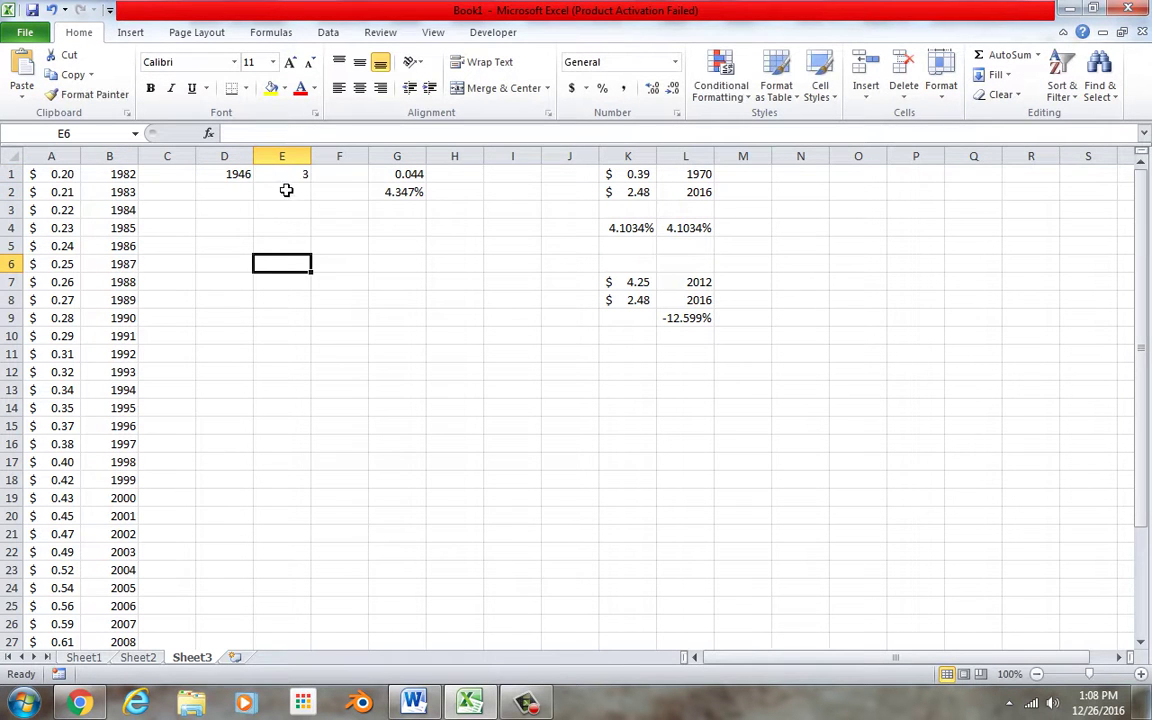
pyautogui.click(245, 201)
pyautogui.write('199')
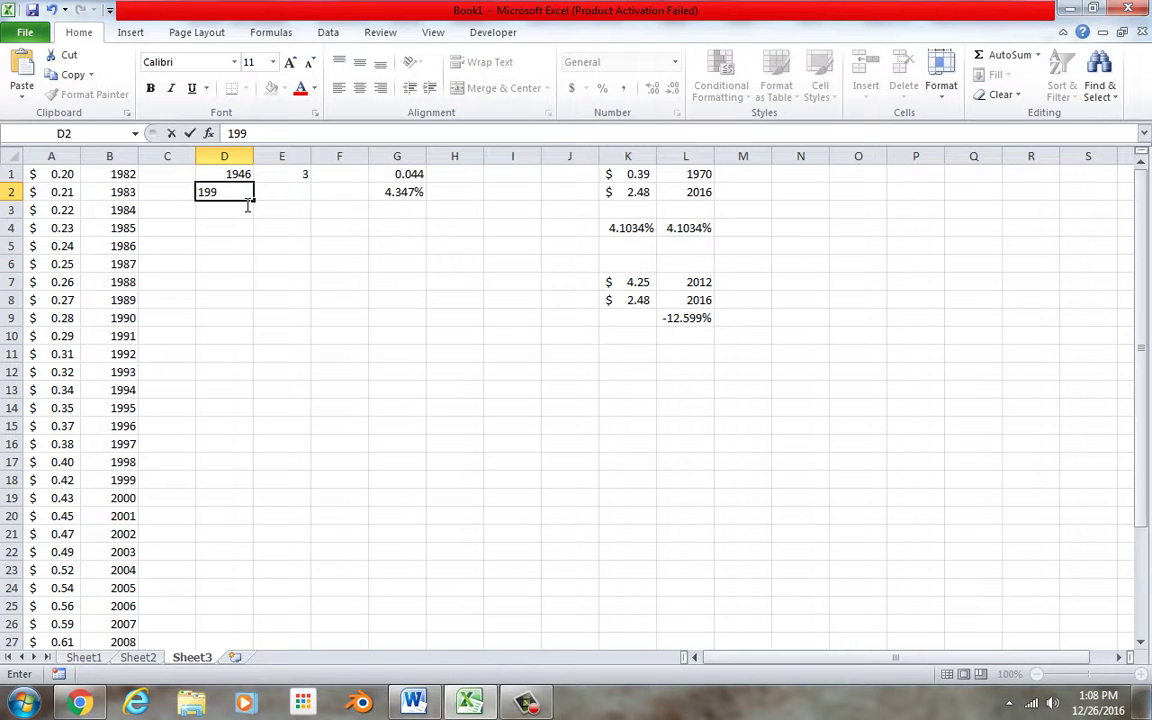
pyautogui.write('4')
pyautogui.press('Tab')
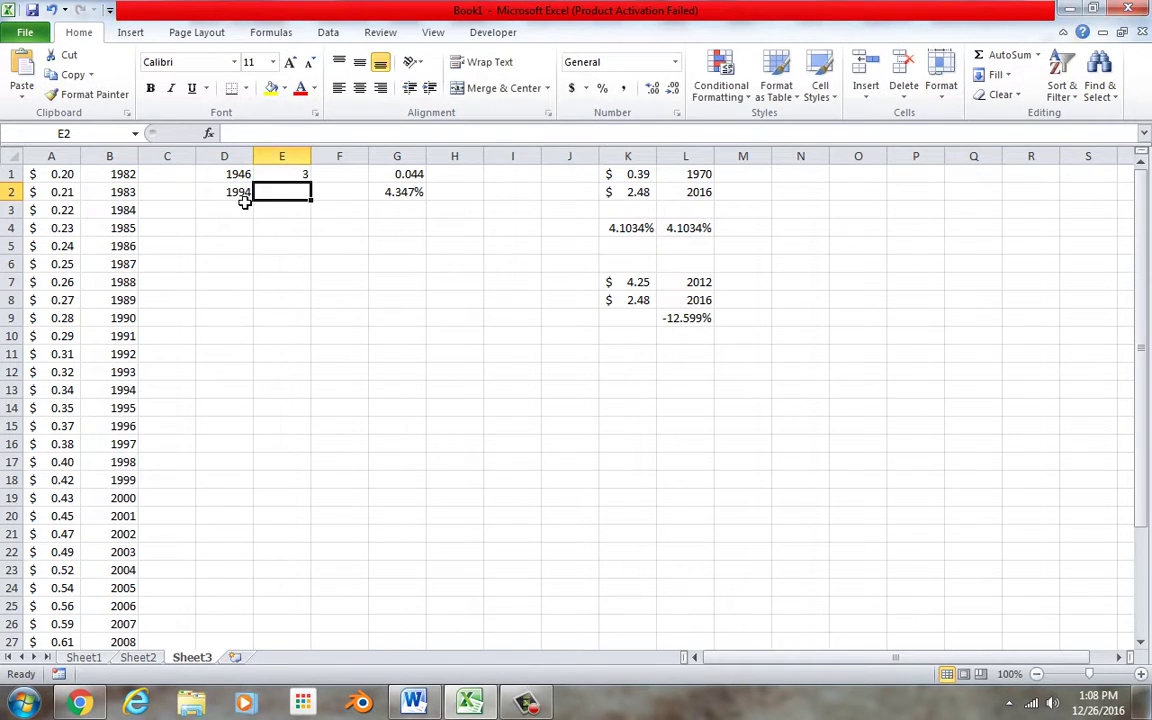
pyautogui.write('3.5')
pyautogui.click(263, 228)
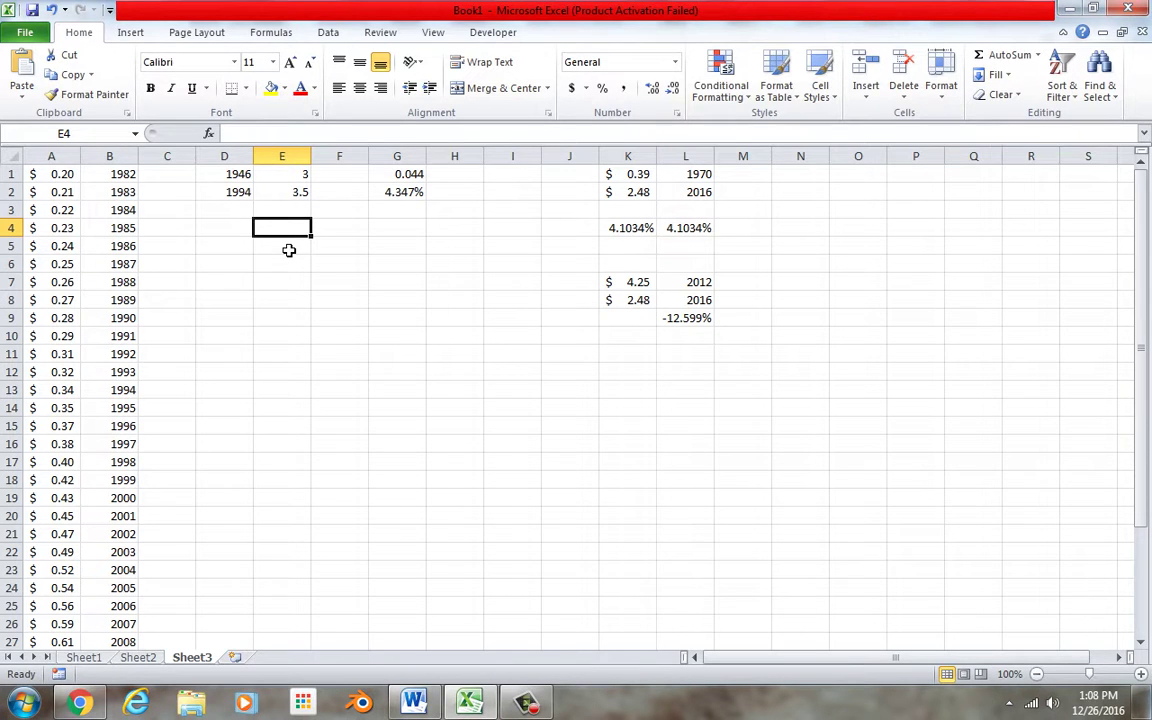
# Enter =RATE(48,0,E1,-E2) in E4 and add two decimal places to show 0.3217%.
pyautogui.write('=')
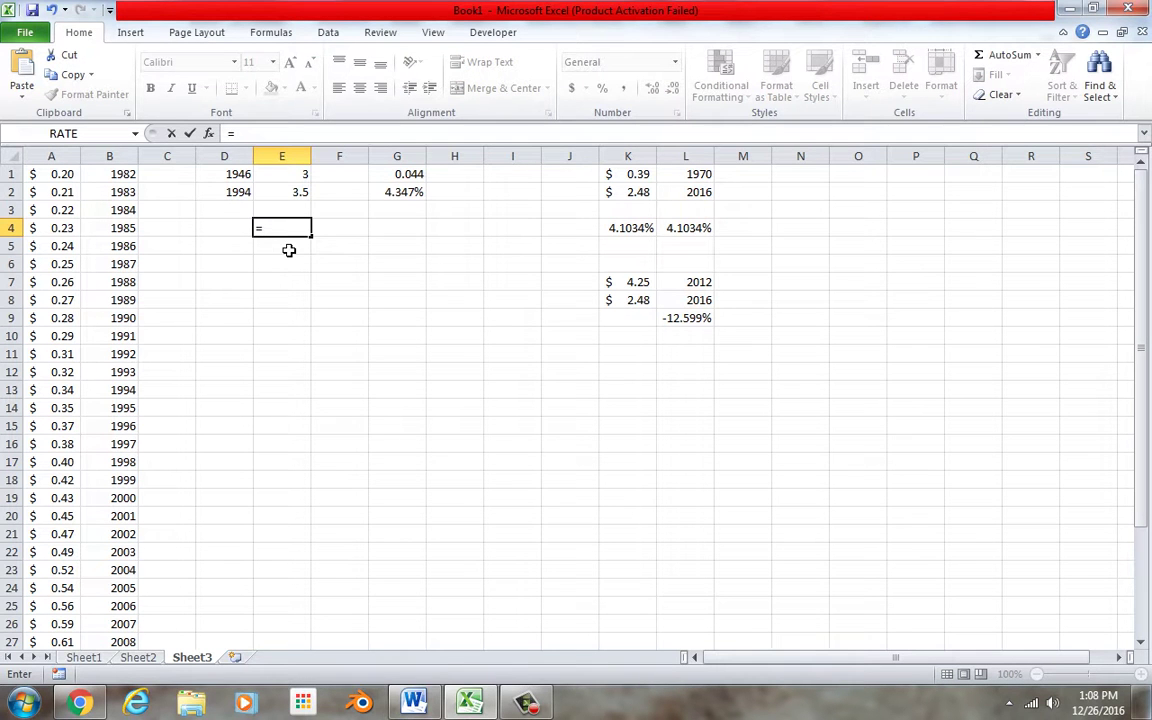
pyautogui.write('rate')
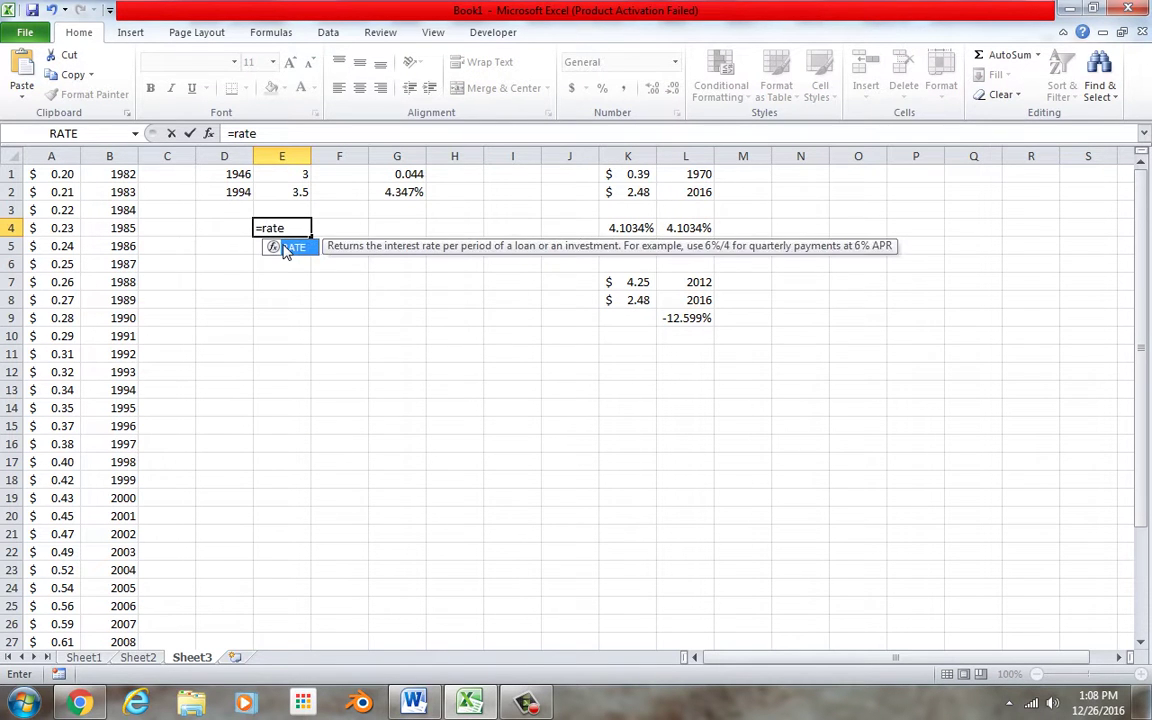
pyautogui.write('(')
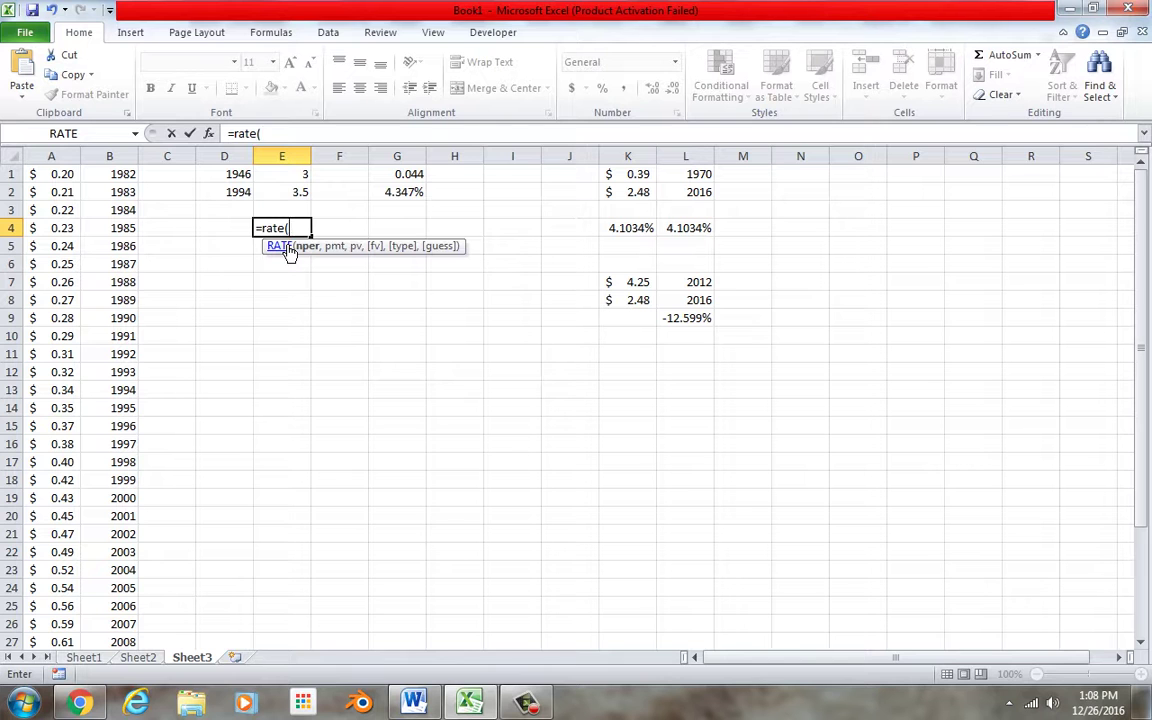
pyautogui.write('48,')
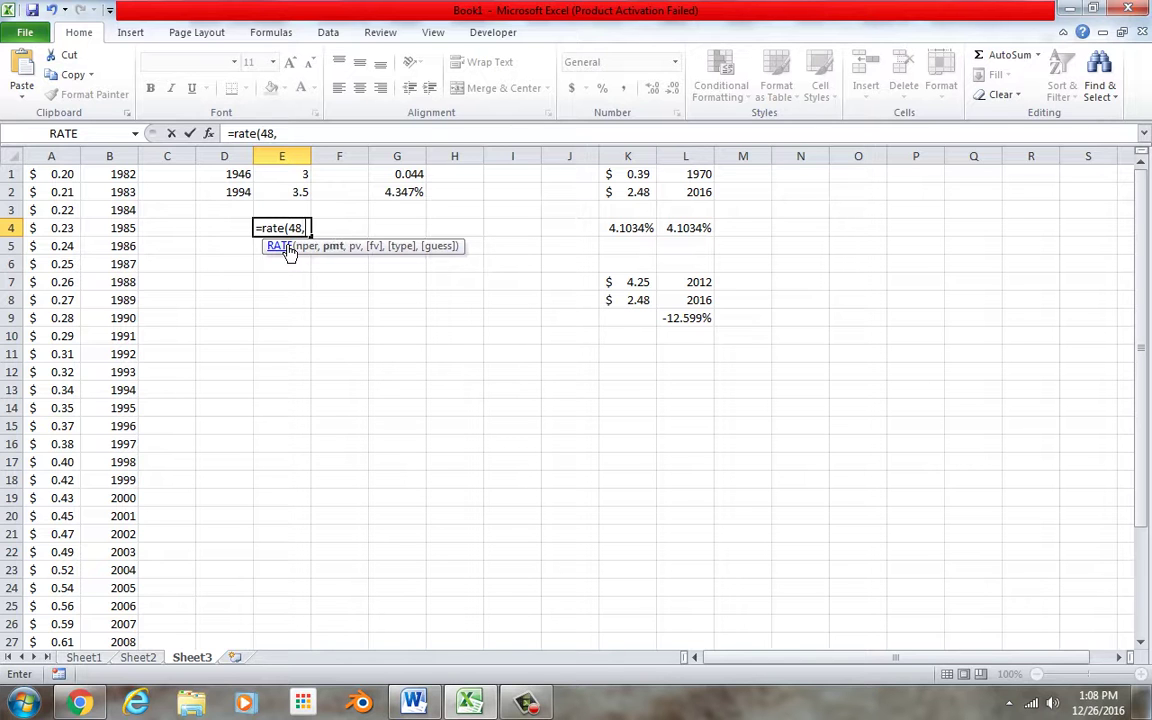
pyautogui.write('0,')
pyautogui.click(292, 177)
pyautogui.write(',-')
pyautogui.click(298, 194)
pyautogui.press('Return')
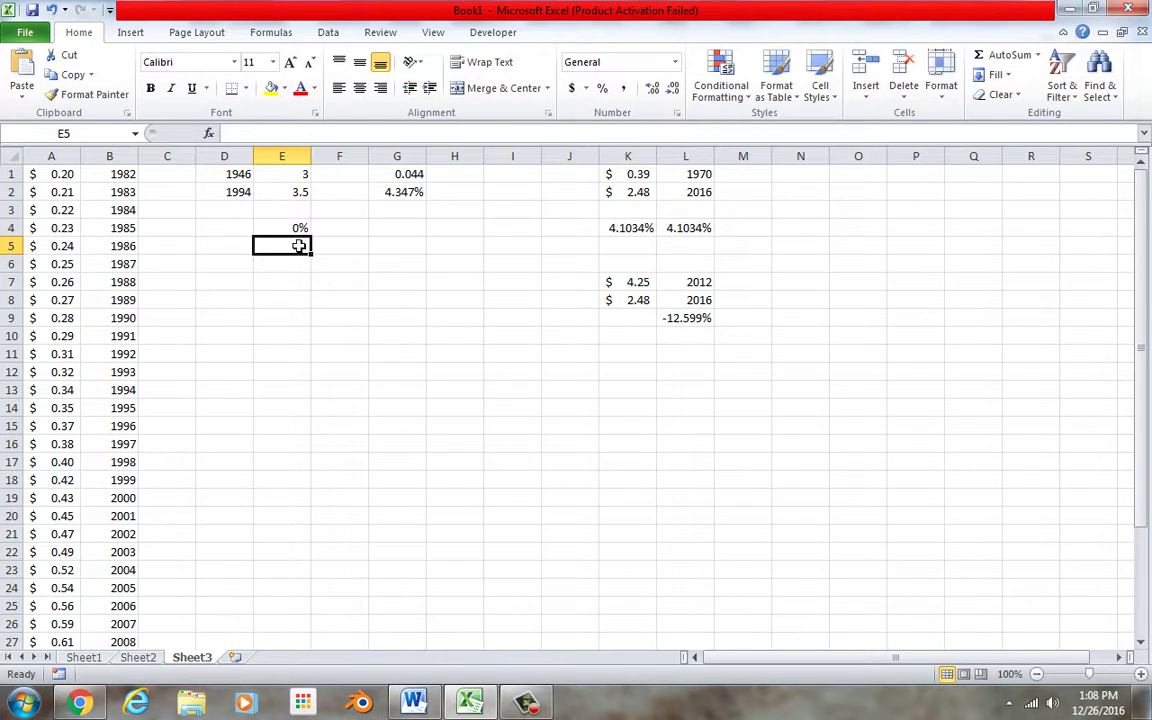
pyautogui.click(300, 228)
pyautogui.click(651, 89)
pyautogui.click(651, 89)
pyautogui.click(651, 89)
pyautogui.click(651, 89)
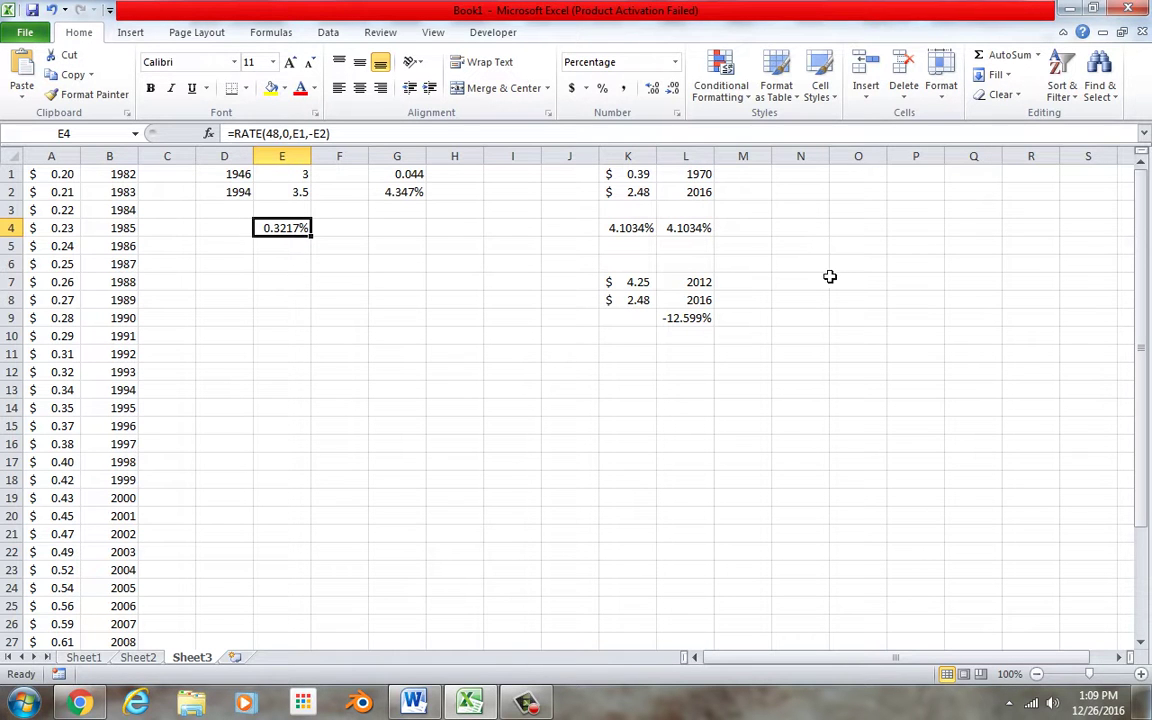
pyautogui.click(871, 176)
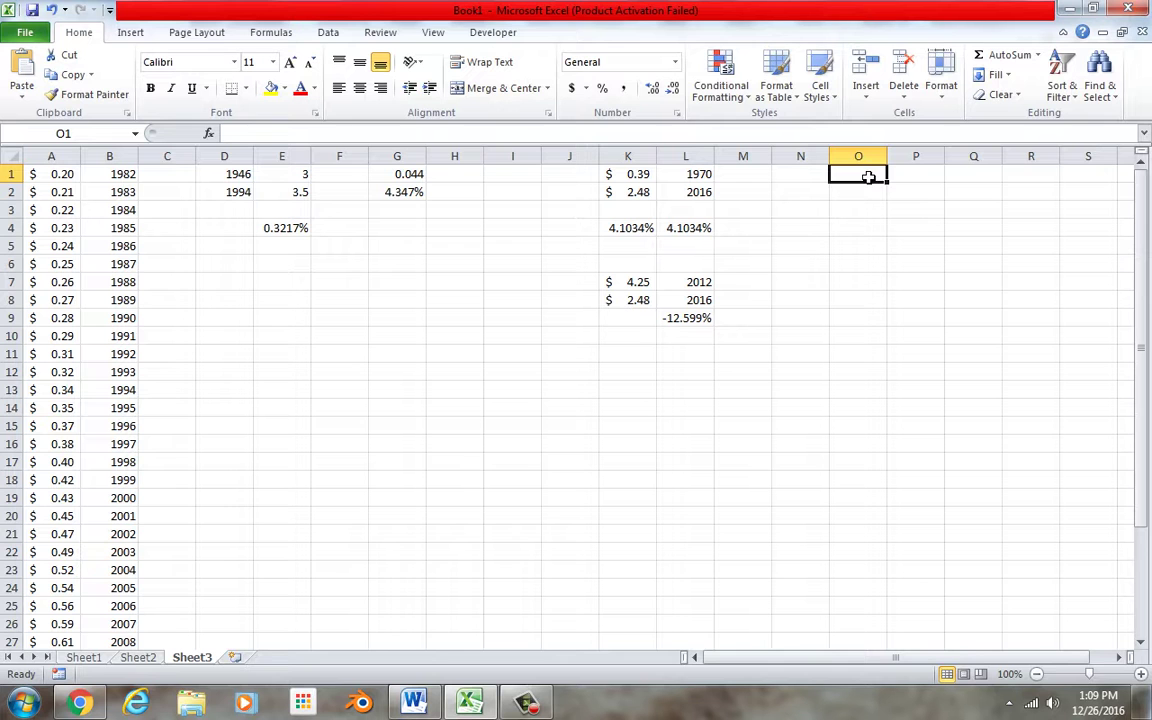
# Enter 1946 with 3000 in O1:P1 and 1994 with 200000 in O2:P2.
pyautogui.write('1946')
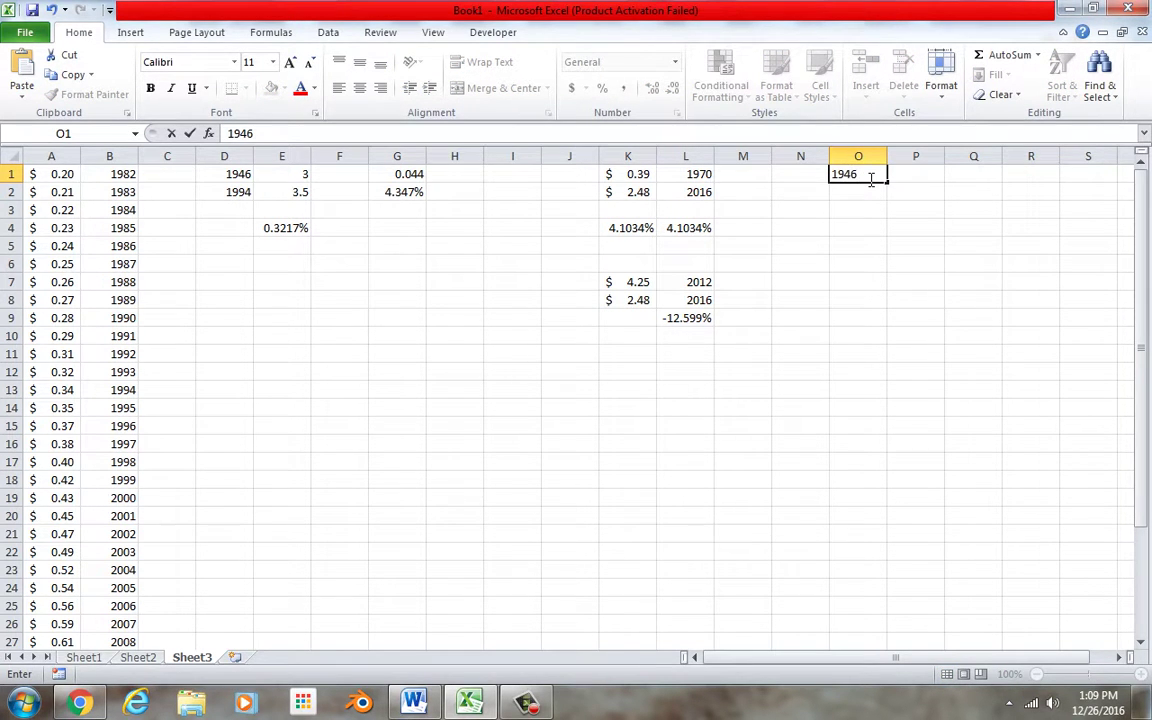
pyautogui.press('Tab')
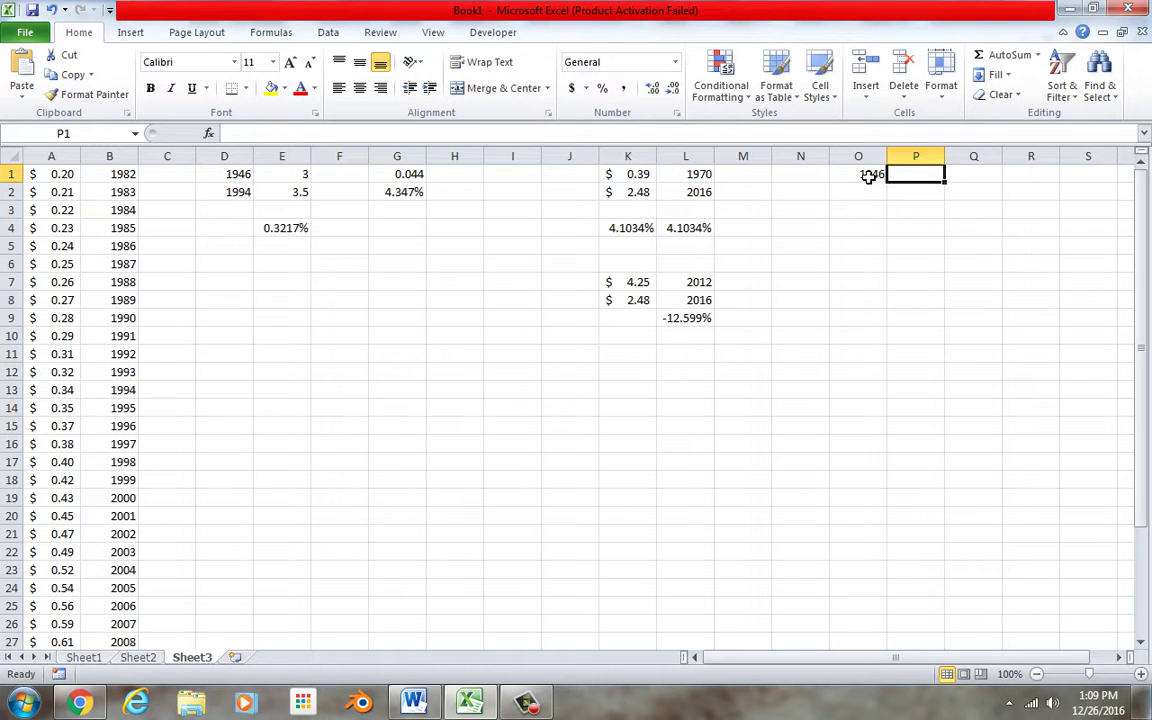
pyautogui.write('3000')
pyautogui.press('Return')
pyautogui.press('Left')
pyautogui.write('201')
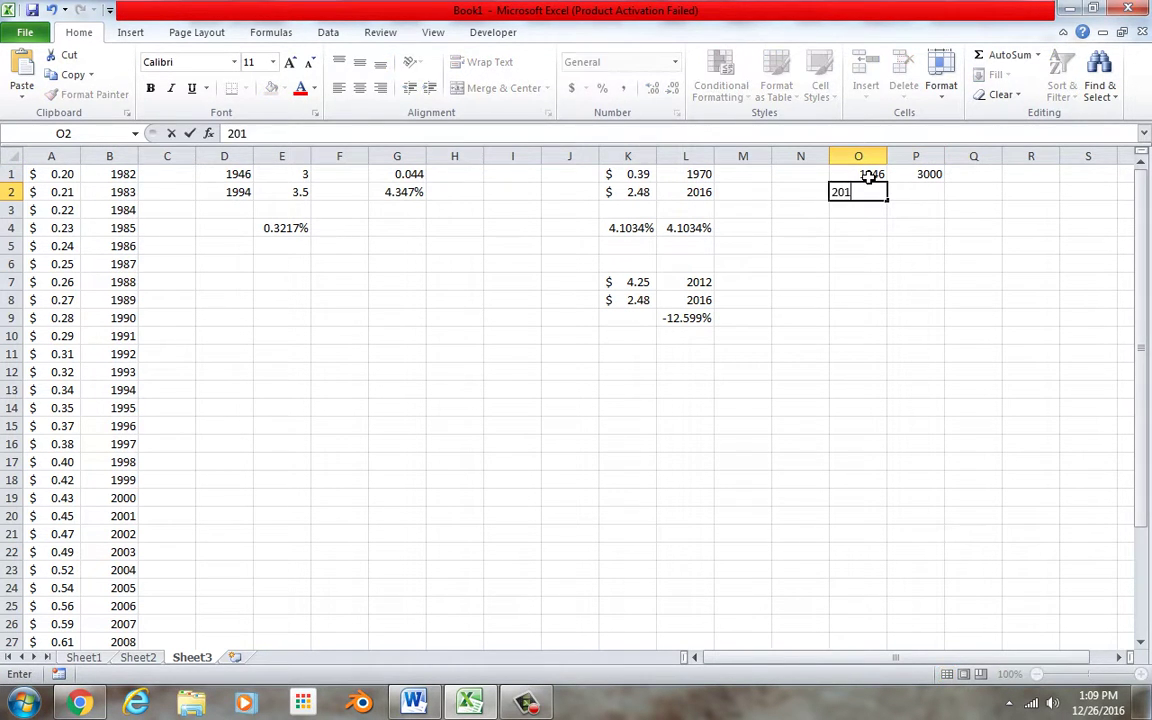
pyautogui.press('BackSpace')
pyautogui.press('BackSpace')
pyautogui.press('BackSpace')
pyautogui.write('1994')
pyautogui.click(918, 198)
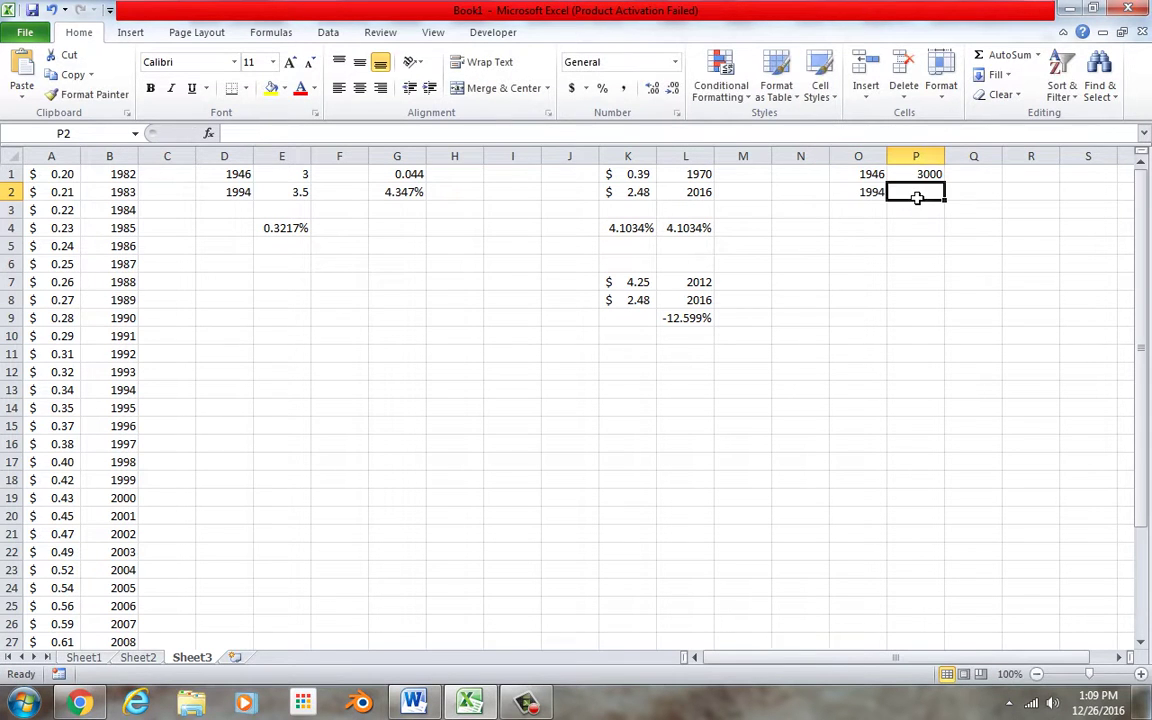
pyautogui.write('20000')
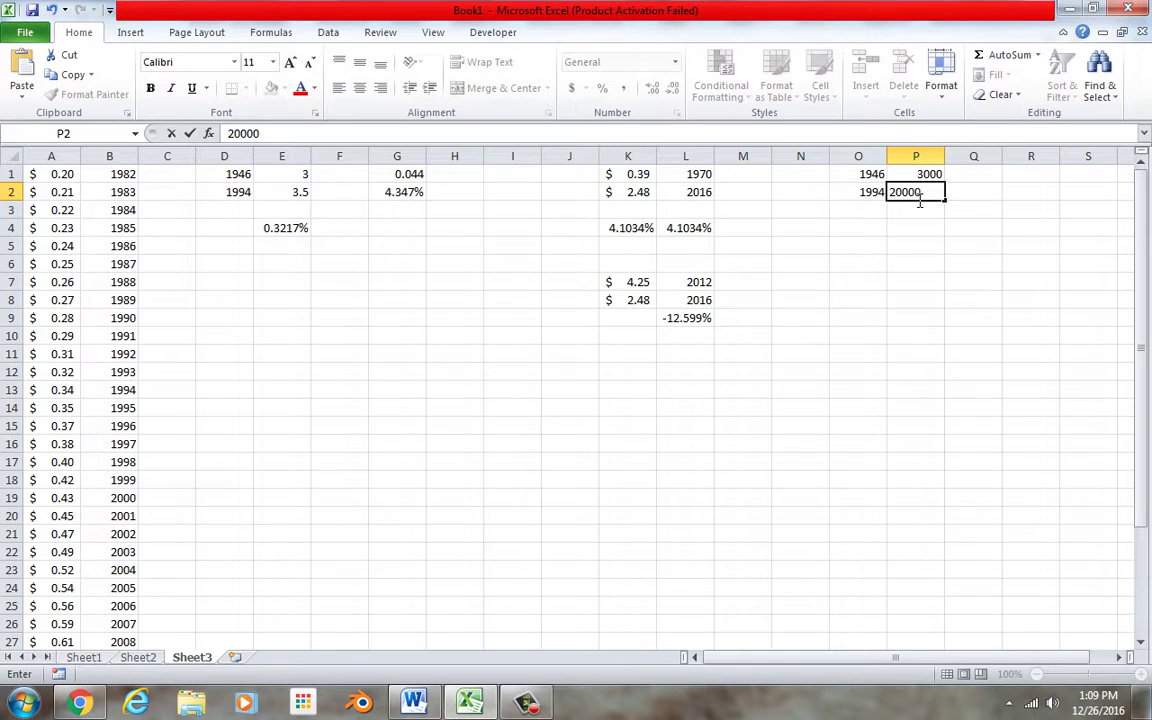
pyautogui.write('0')
pyautogui.press('Return')
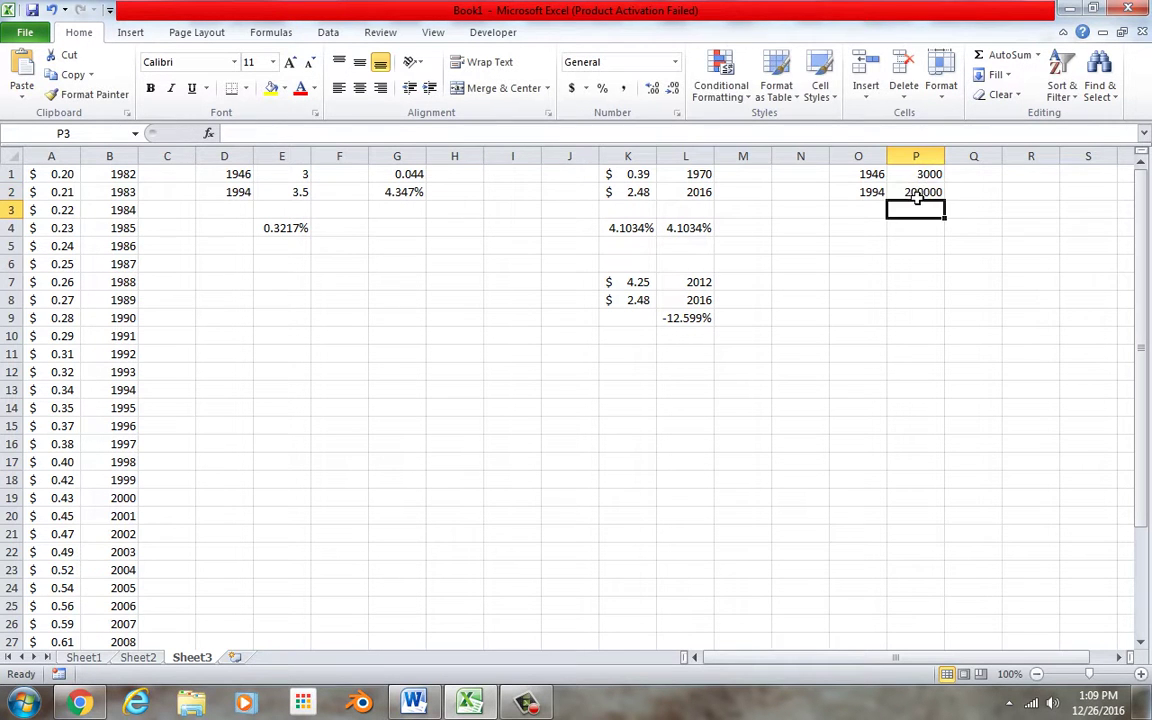
# Apply Accounting Number Format to column P so the prices show as dollars.
pyautogui.click(924, 156)
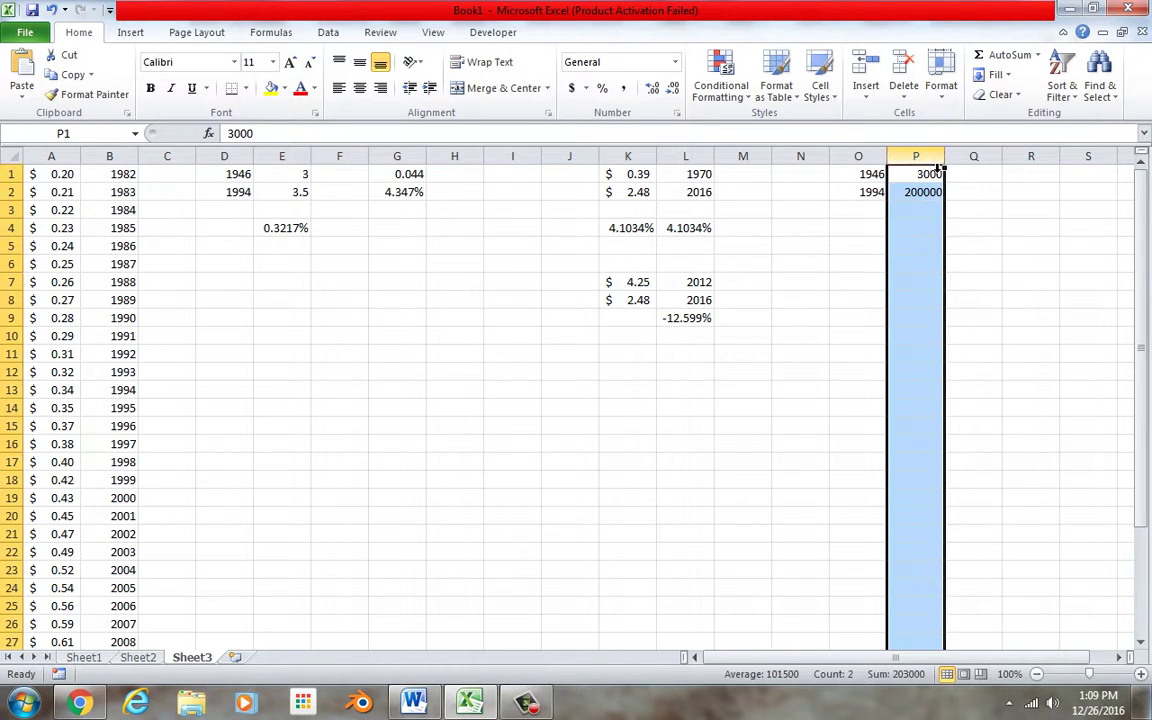
pyautogui.click(571, 88)
pyautogui.click(883, 244)
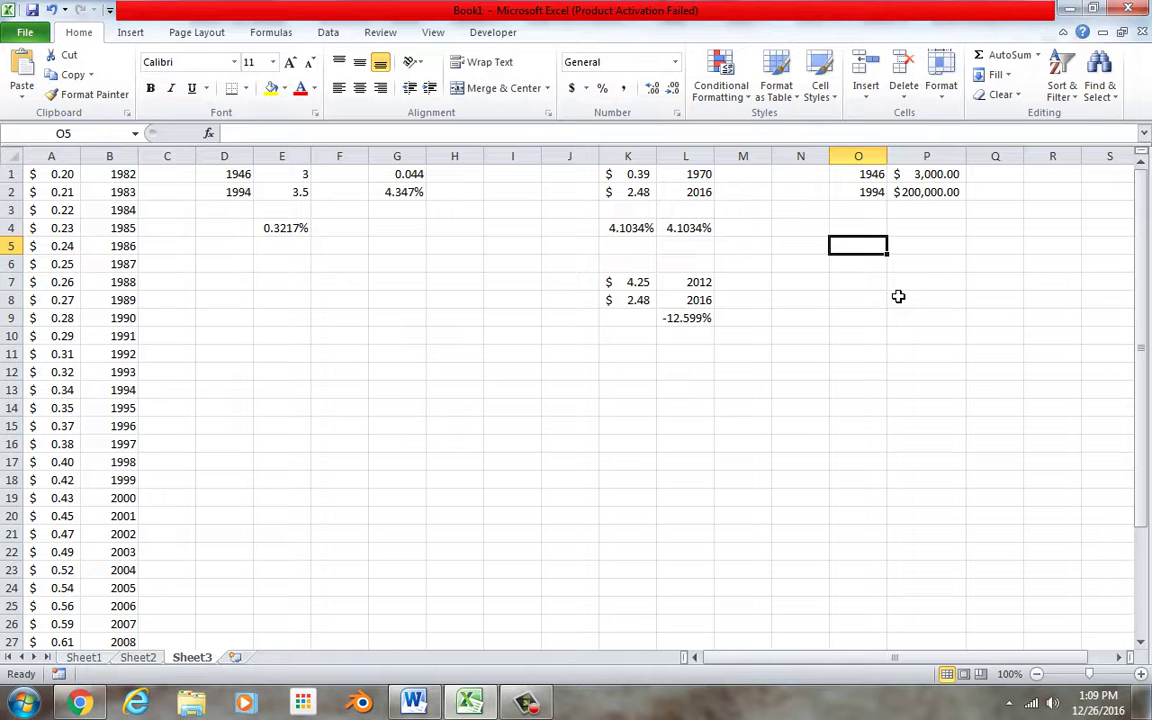
# Enter =RATE(48,0,P1,-P2) in O5 and add a decimal place to show 9.14%.
pyautogui.write('=')
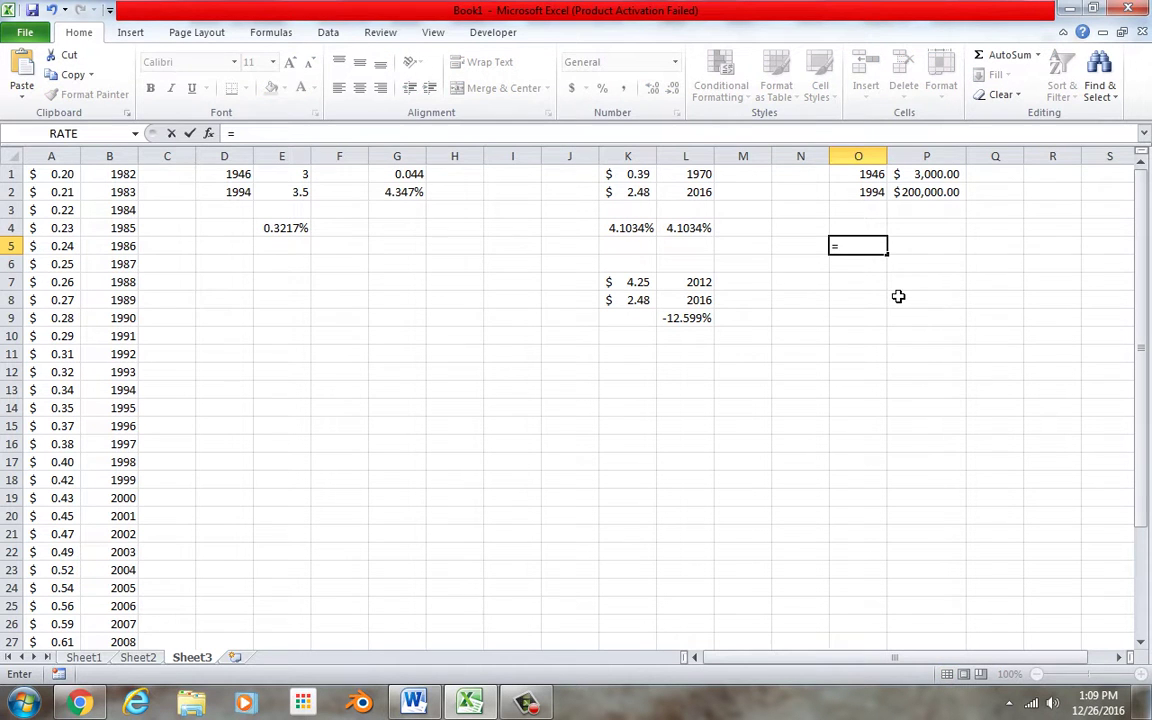
pyautogui.write('rate(')
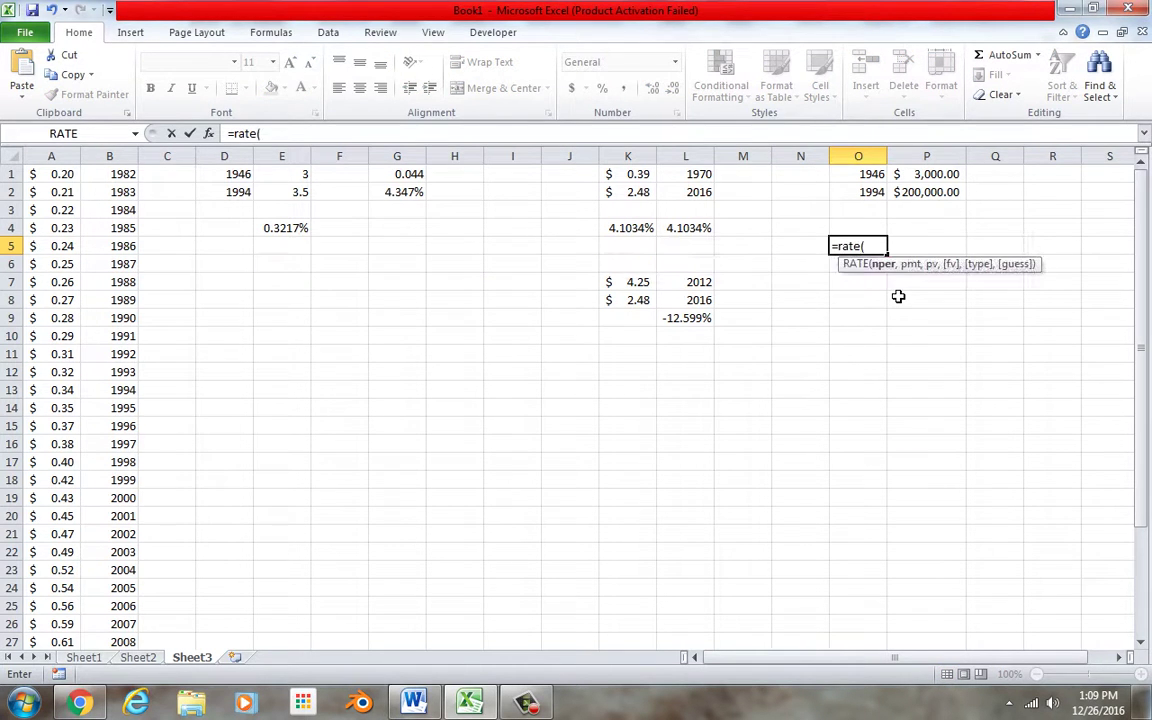
pyautogui.write('48,0,')
pyautogui.click(931, 174)
pyautogui.write(',-')
pyautogui.click(931, 193)
pyautogui.press('Return')
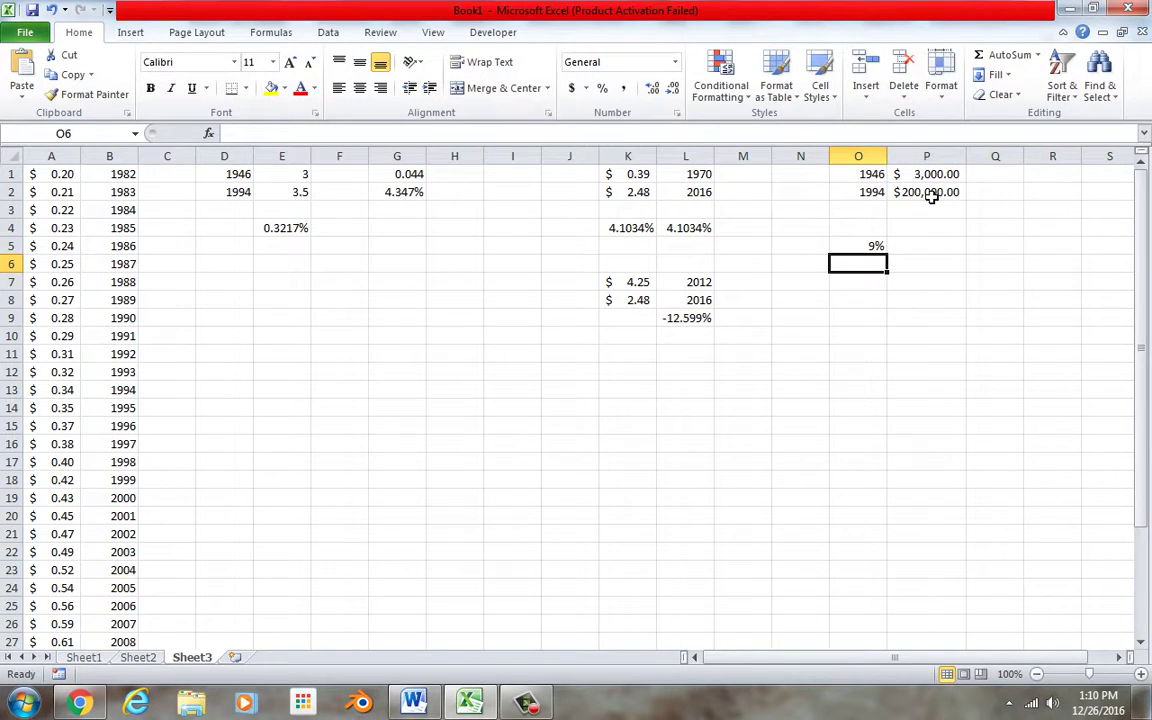
pyautogui.click(860, 245)
pyautogui.click(650, 89)
pyautogui.click(650, 89)
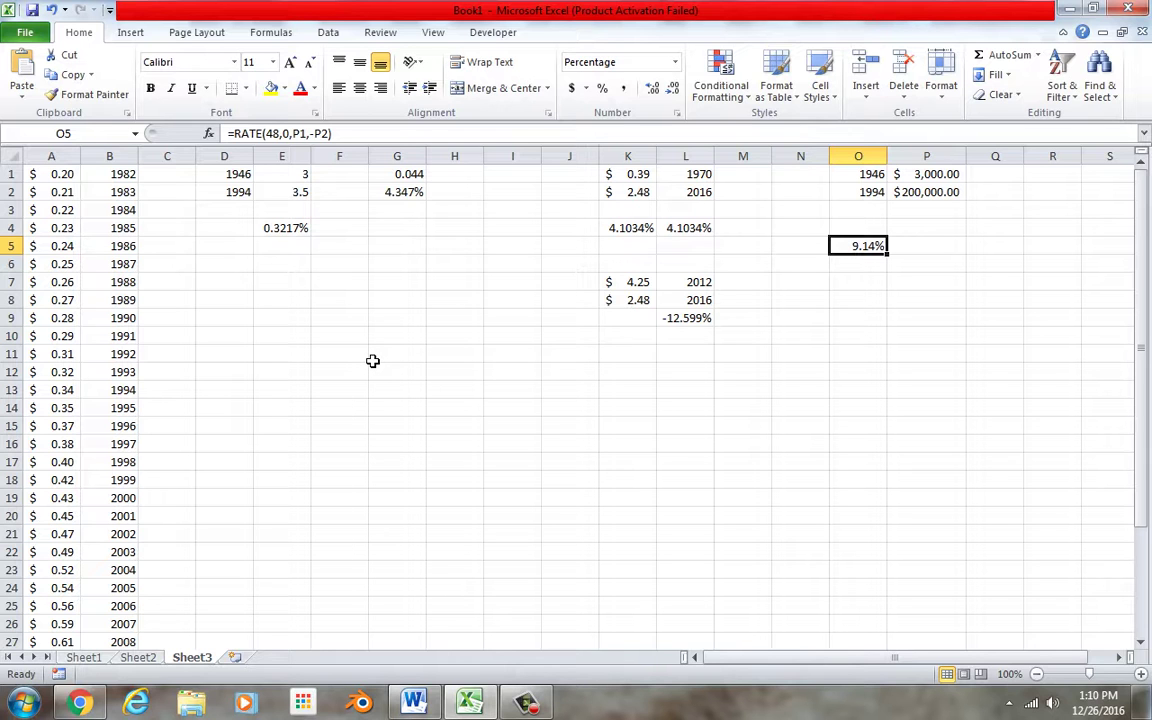
# Insert a new worksheet and enter the rate 0.03 in F1.
pyautogui.click(234, 657)
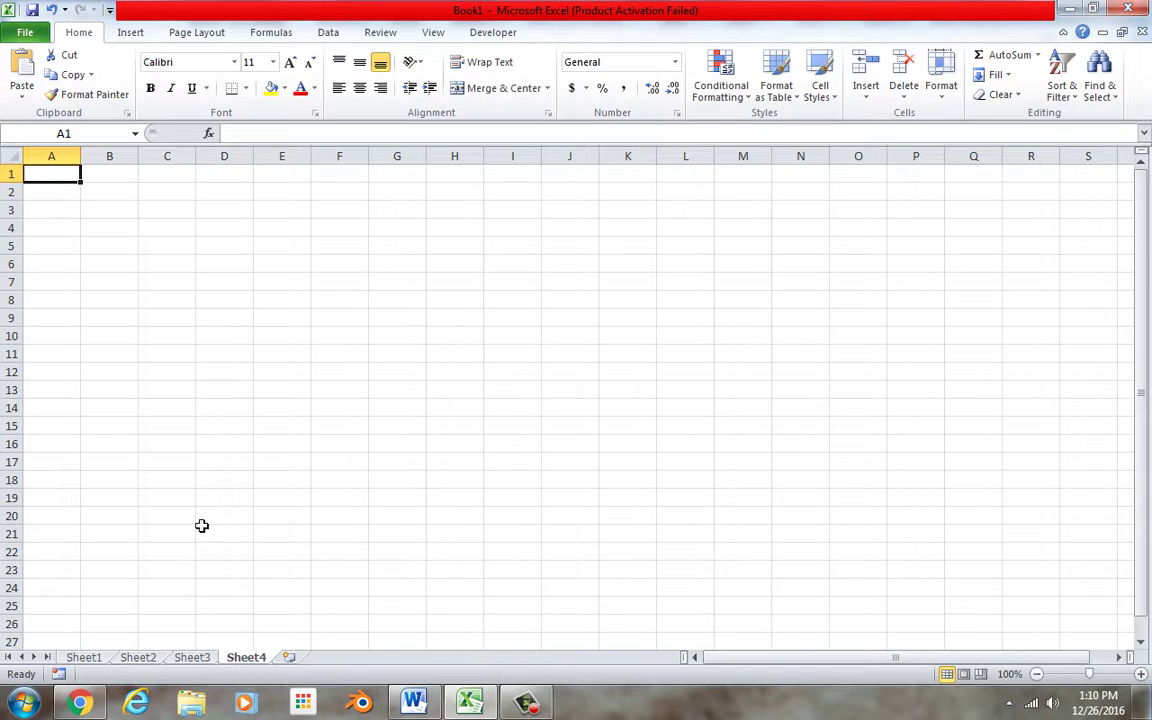
pyautogui.click(357, 182)
pyautogui.write('.03')
pyautogui.press('Return')
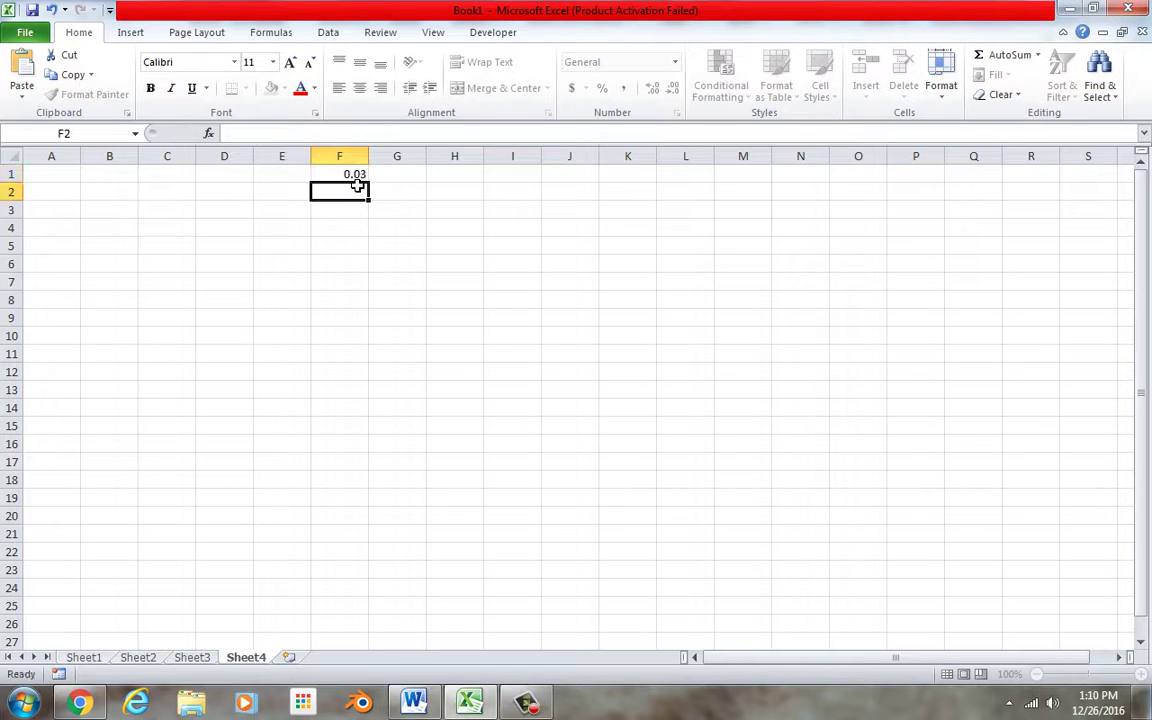
# Briefly change F1 to -0.03, then restore it to positive 0.03.
pyautogui.click(356, 177)
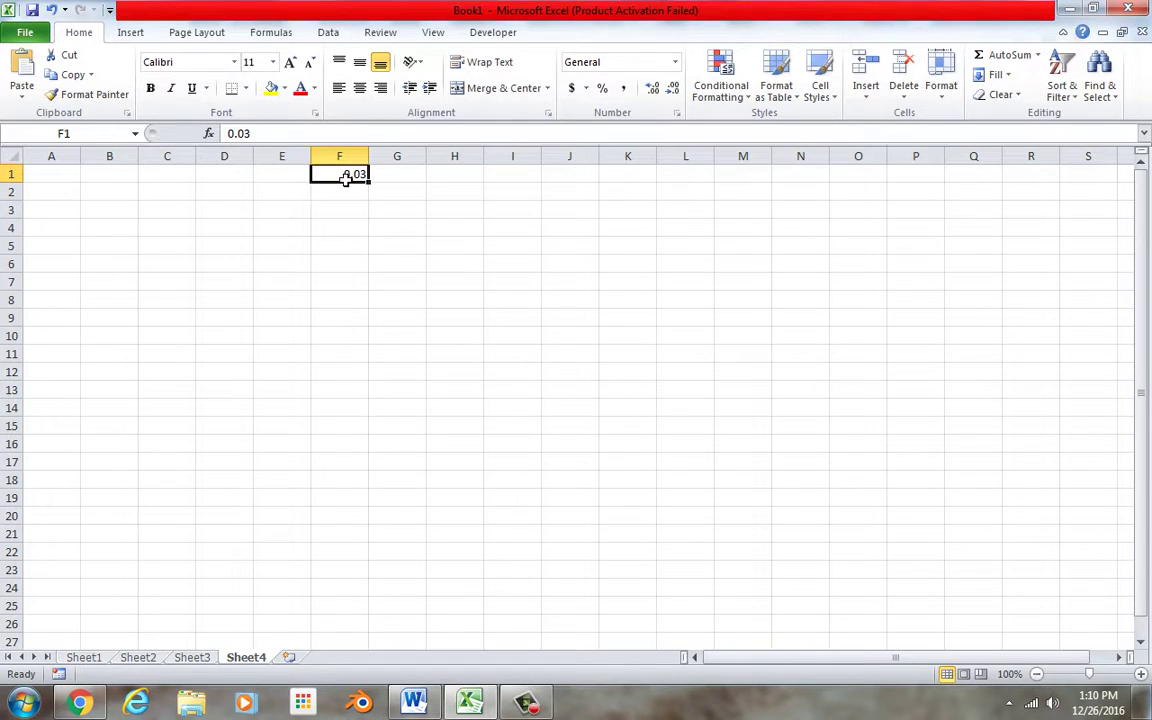
pyautogui.doubleClick(345, 175)
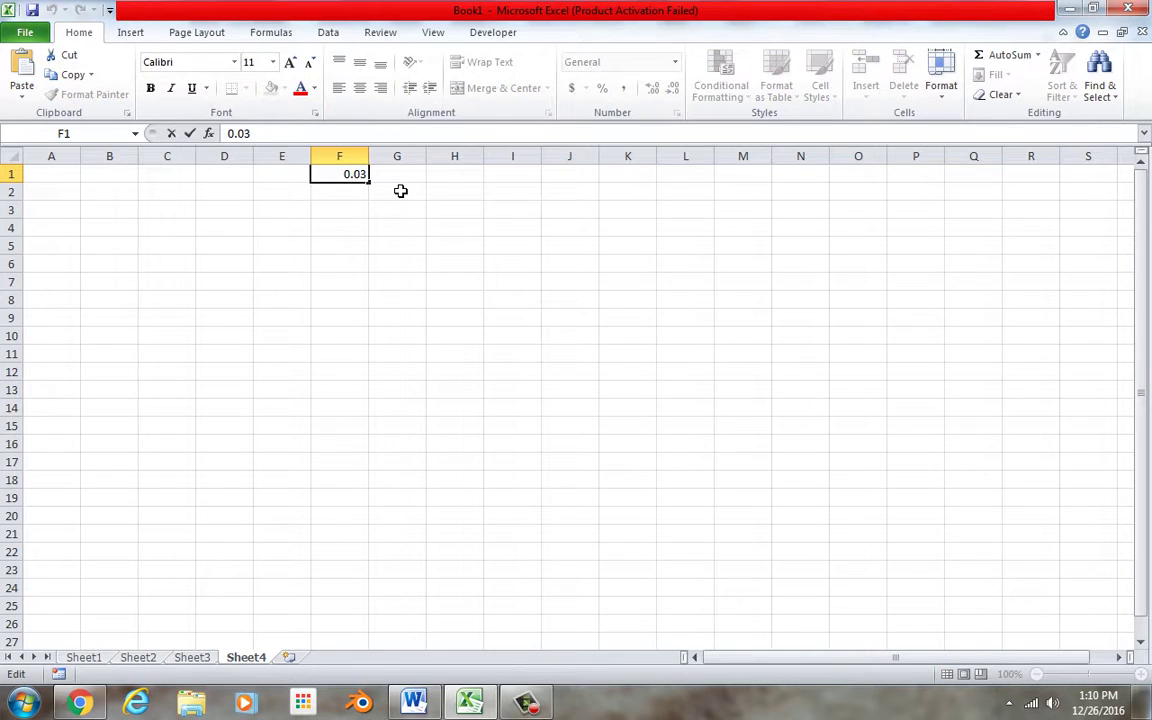
pyautogui.write('-')
pyautogui.press('Return')
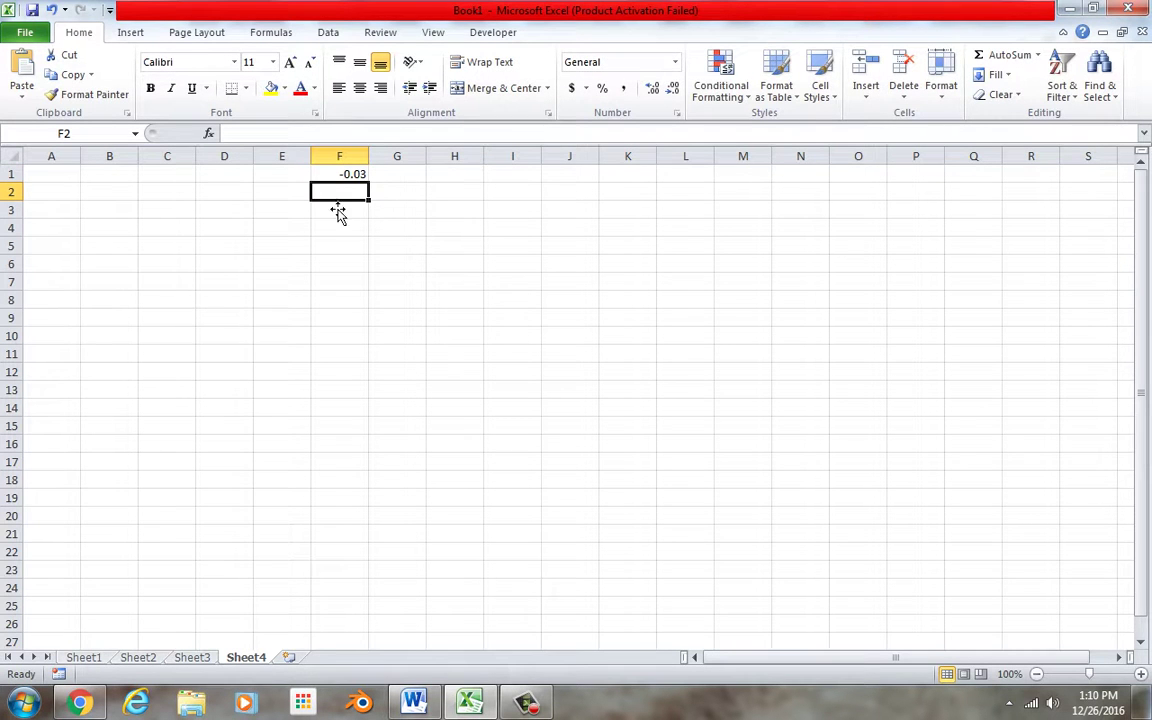
pyautogui.click(352, 175)
pyautogui.doubleClick(352, 177)
pyautogui.moveTo(345, 185); pyautogui.dragTo(333, 187)
pyautogui.press('Delete')
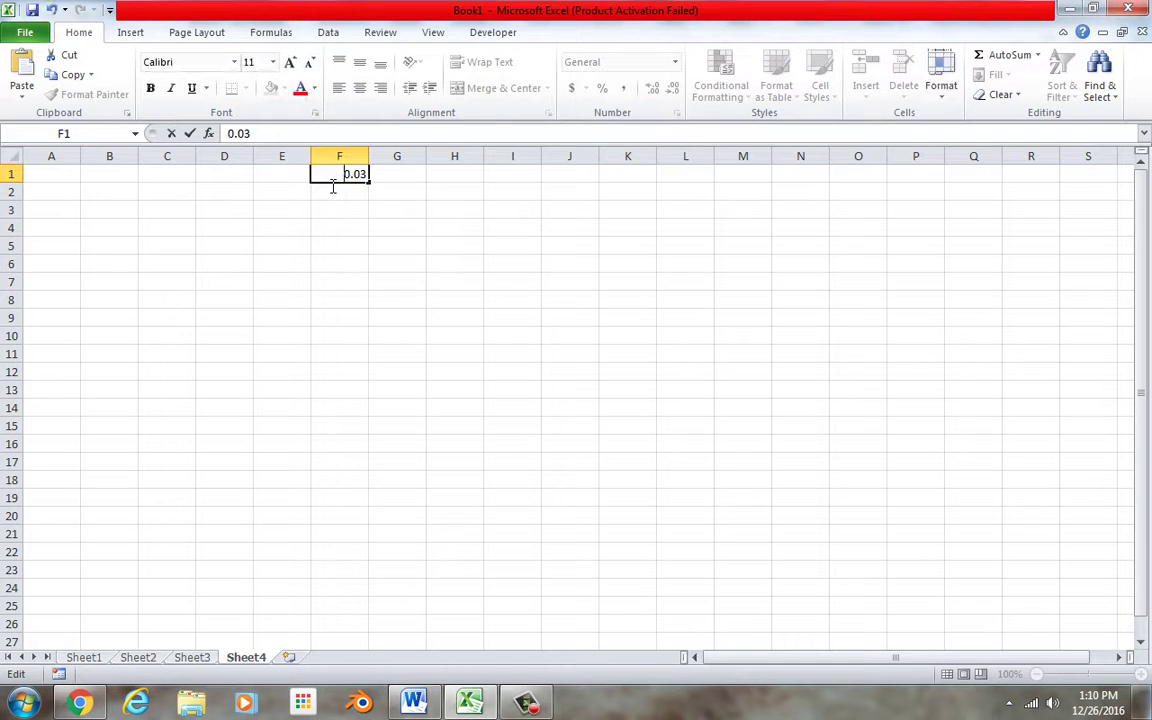
pyautogui.press('Return')
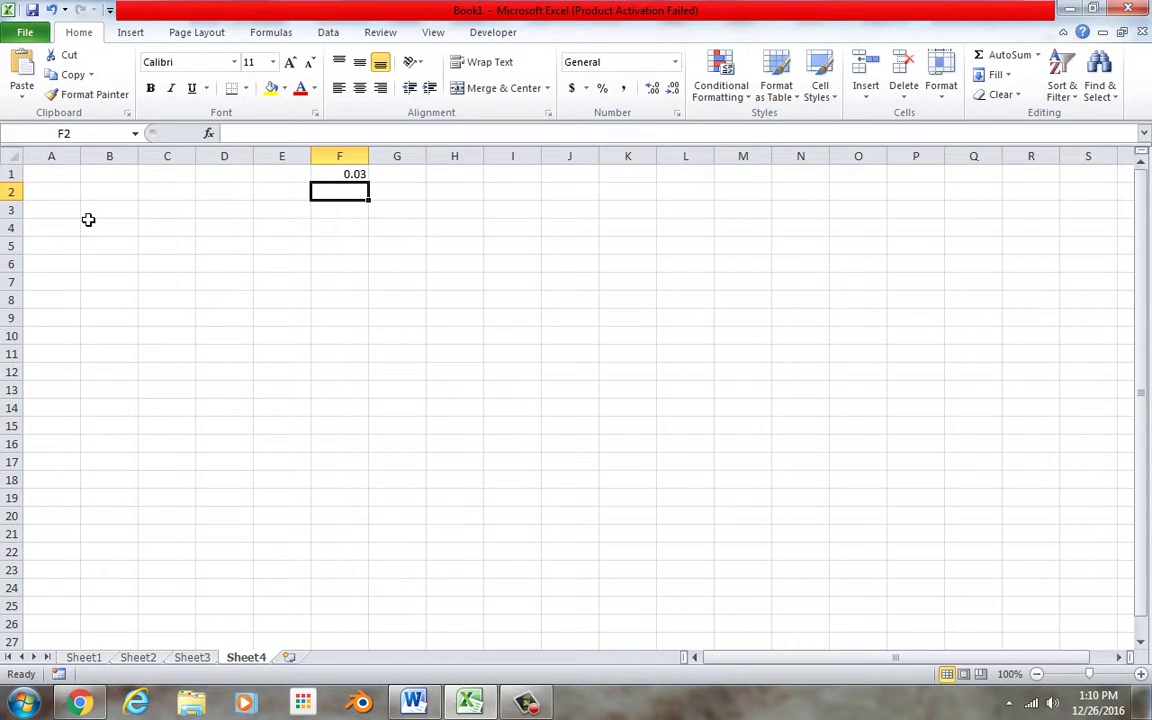
# Add the note '1-.03=.97' in F5 and enter the starting amount 100 in A1.
pyautogui.click(339, 249)
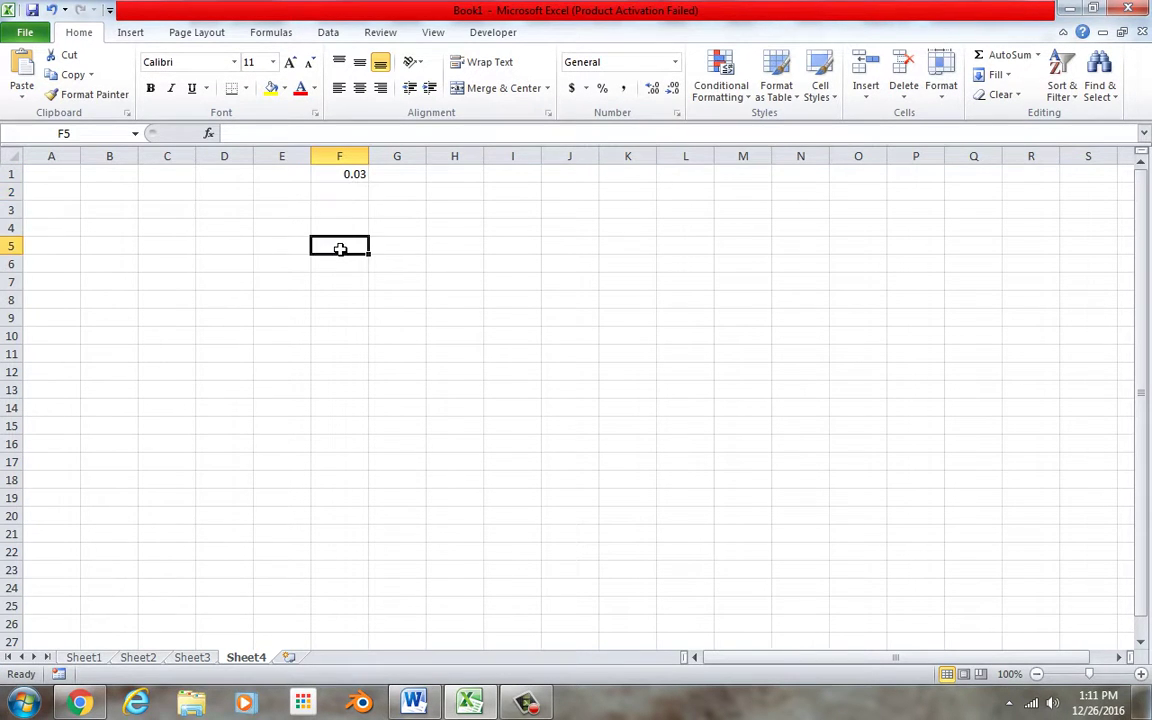
pyautogui.write('1-')
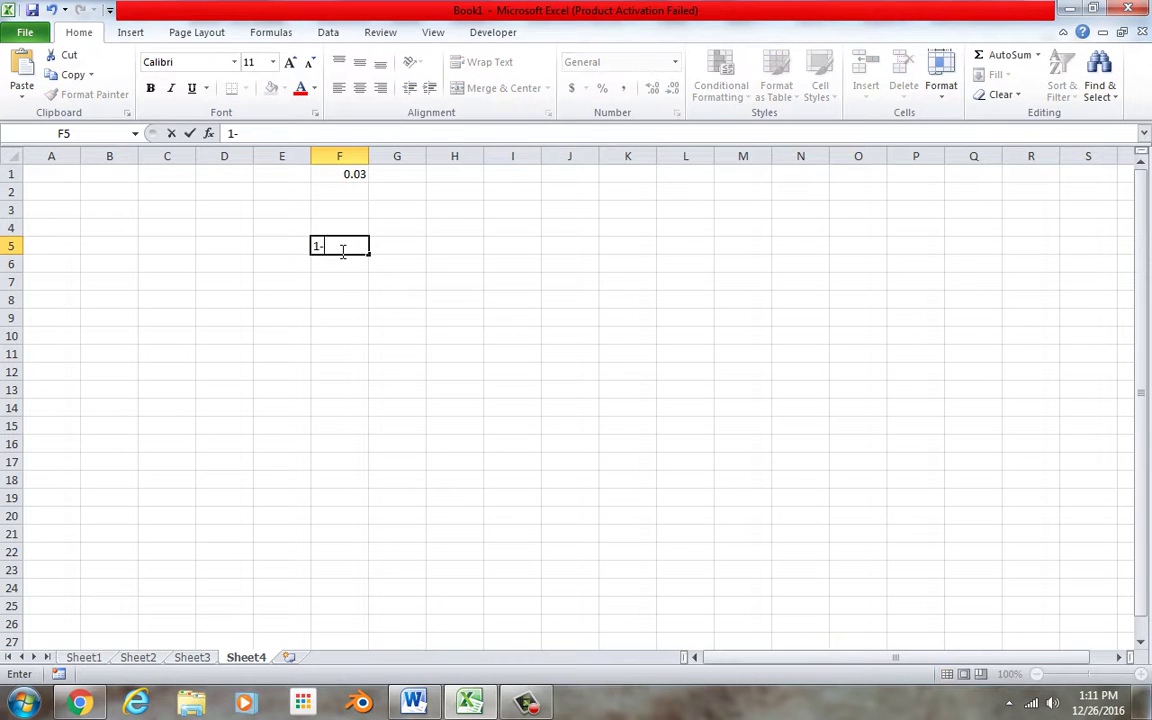
pyautogui.write('.03=.97')
pyautogui.click(447, 281)
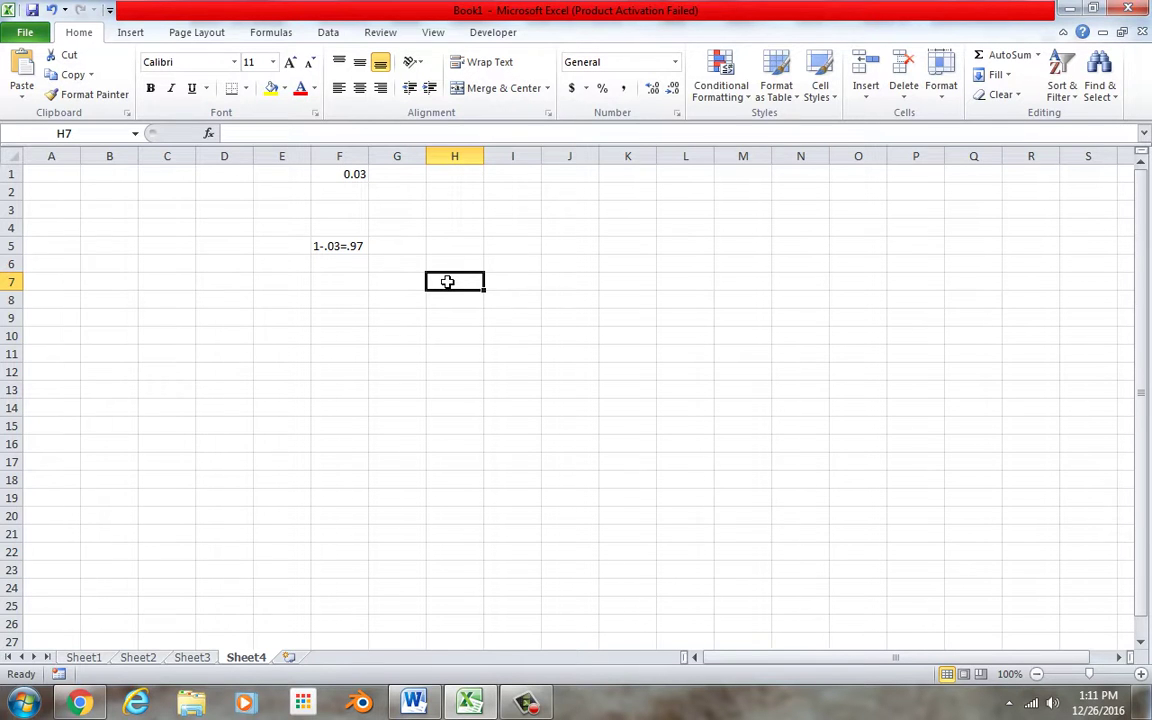
pyautogui.click(68, 176)
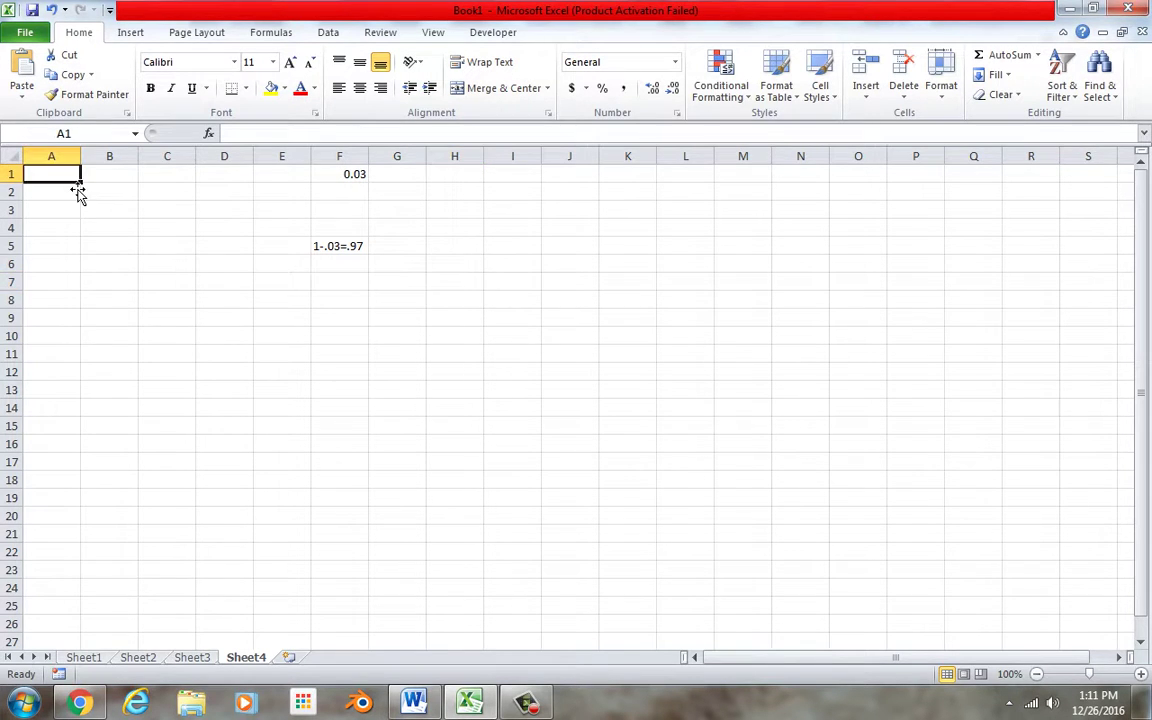
pyautogui.write('100')
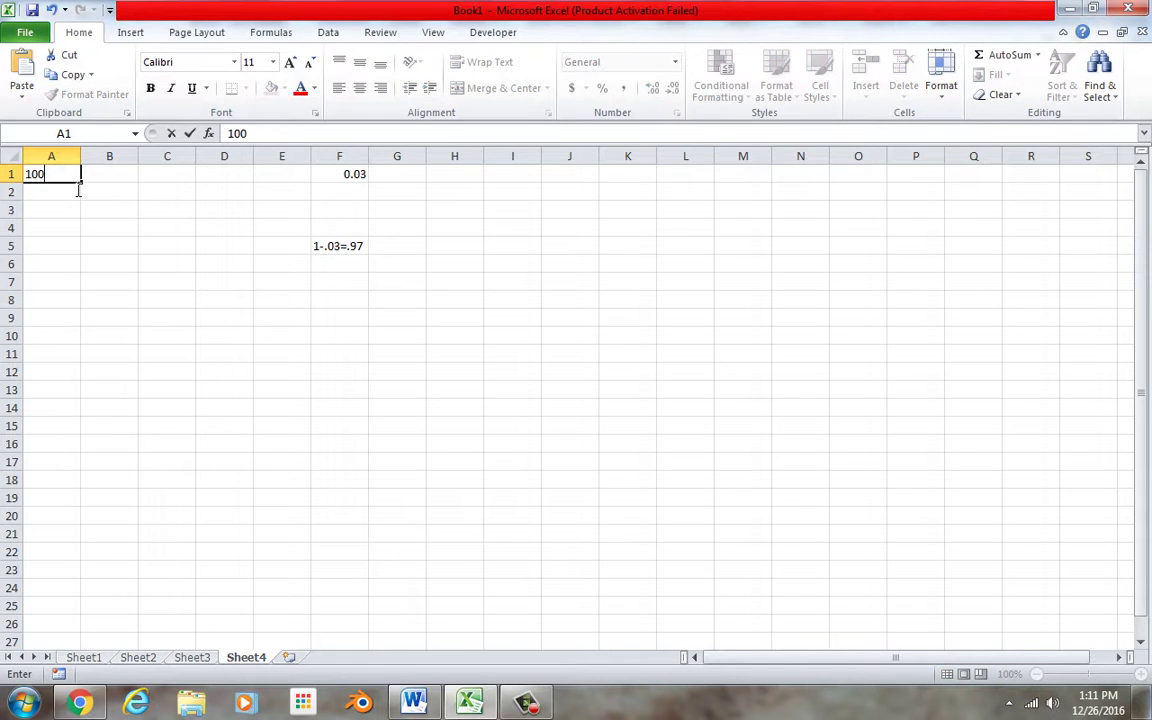
pyautogui.press('Return')
# Enter =A1*(1-F1) in A2 so it shows 97.
pyautogui.write('=')
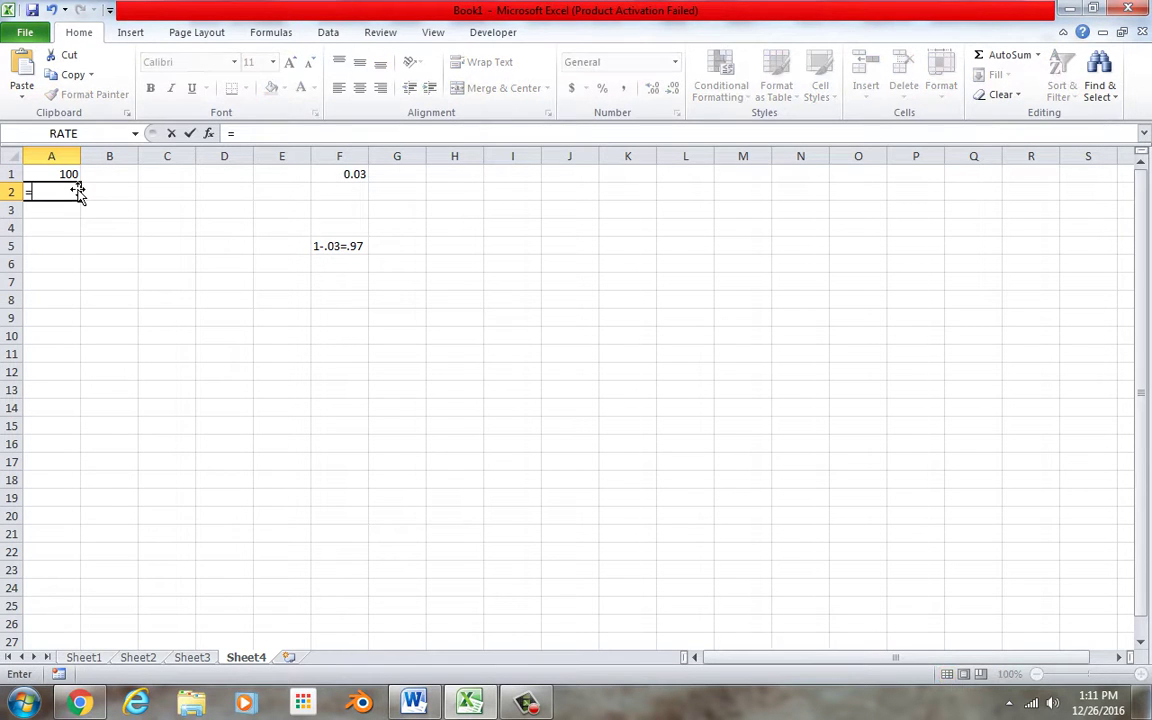
pyautogui.press('Up')
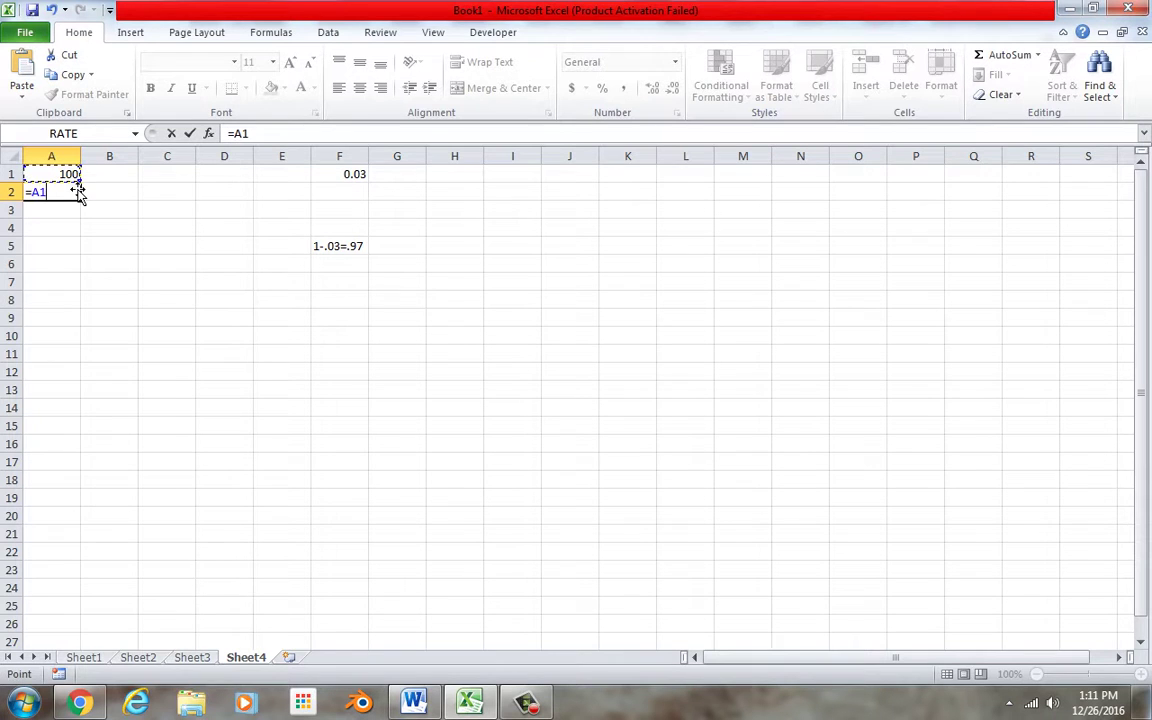
pyautogui.write('*(1-')
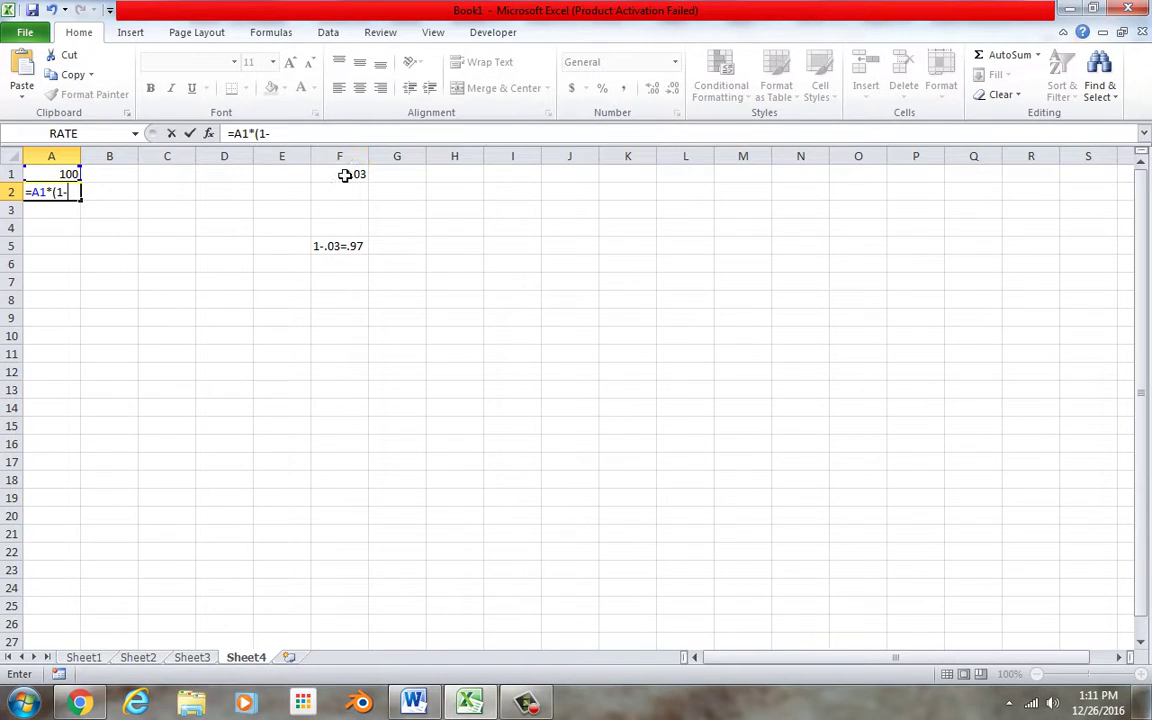
pyautogui.click(349, 180)
pyautogui.write(')')
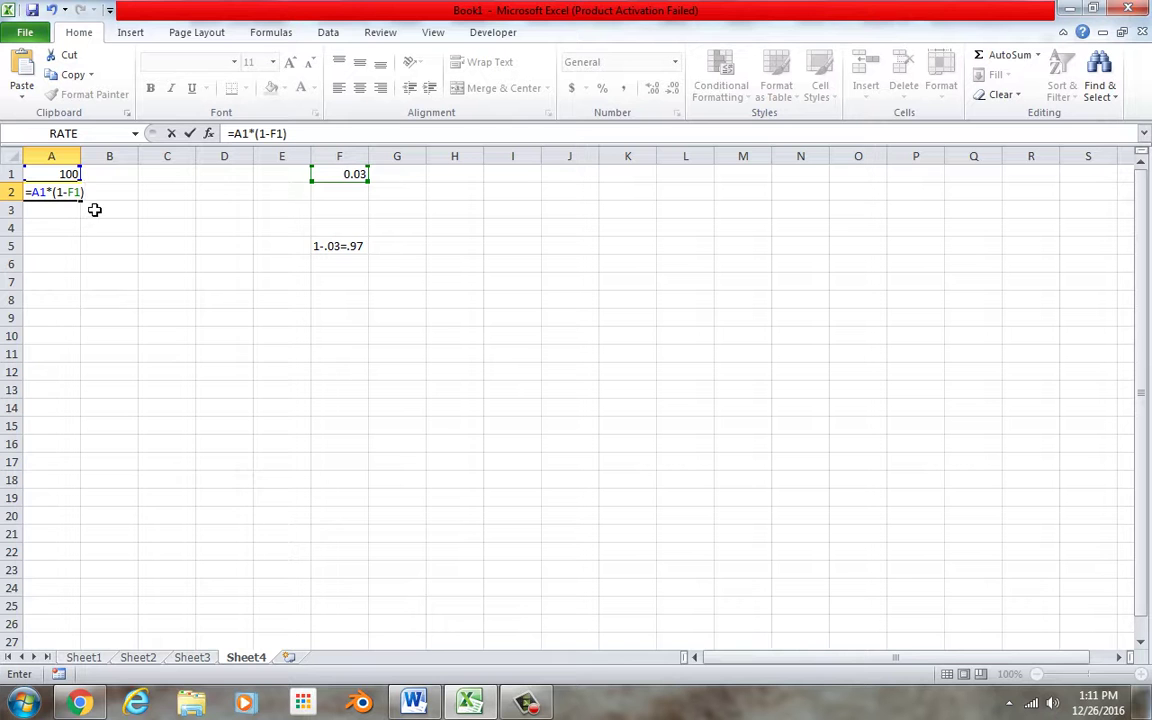
pyautogui.press('Return')
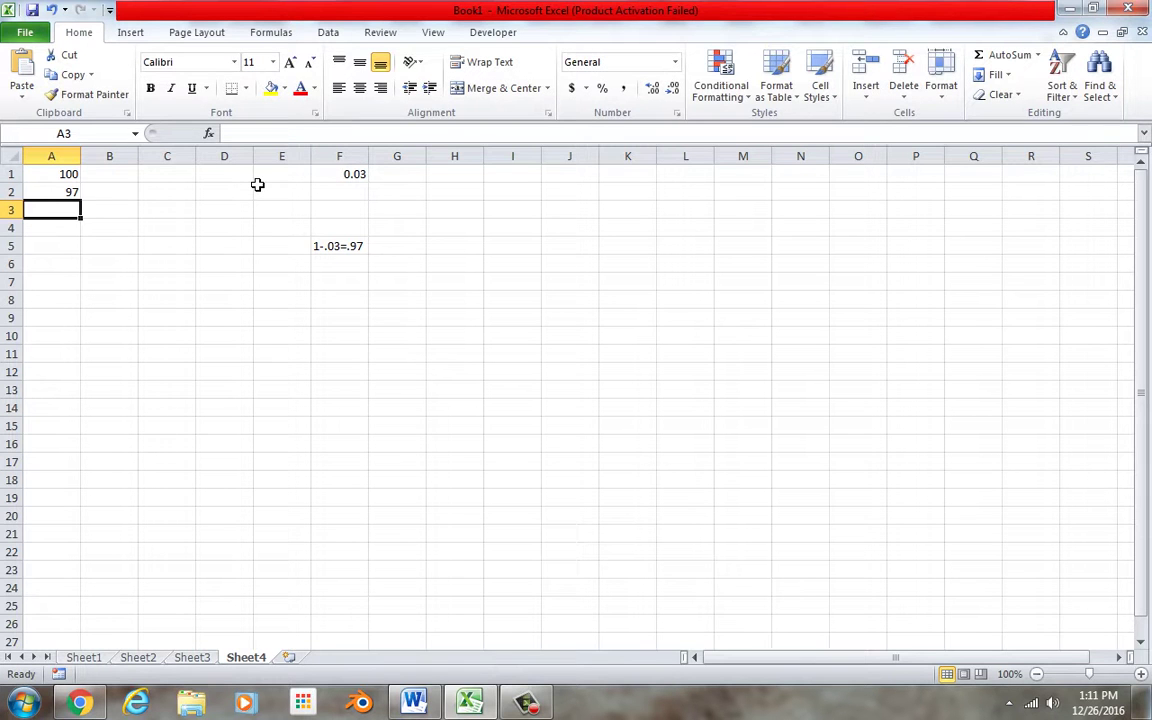
pyautogui.click(330, 176)
# Name cell F1 interest2 and change A2's formula to =A1*(1-interest2).
pyautogui.click(66, 136)
pyautogui.write('interest')
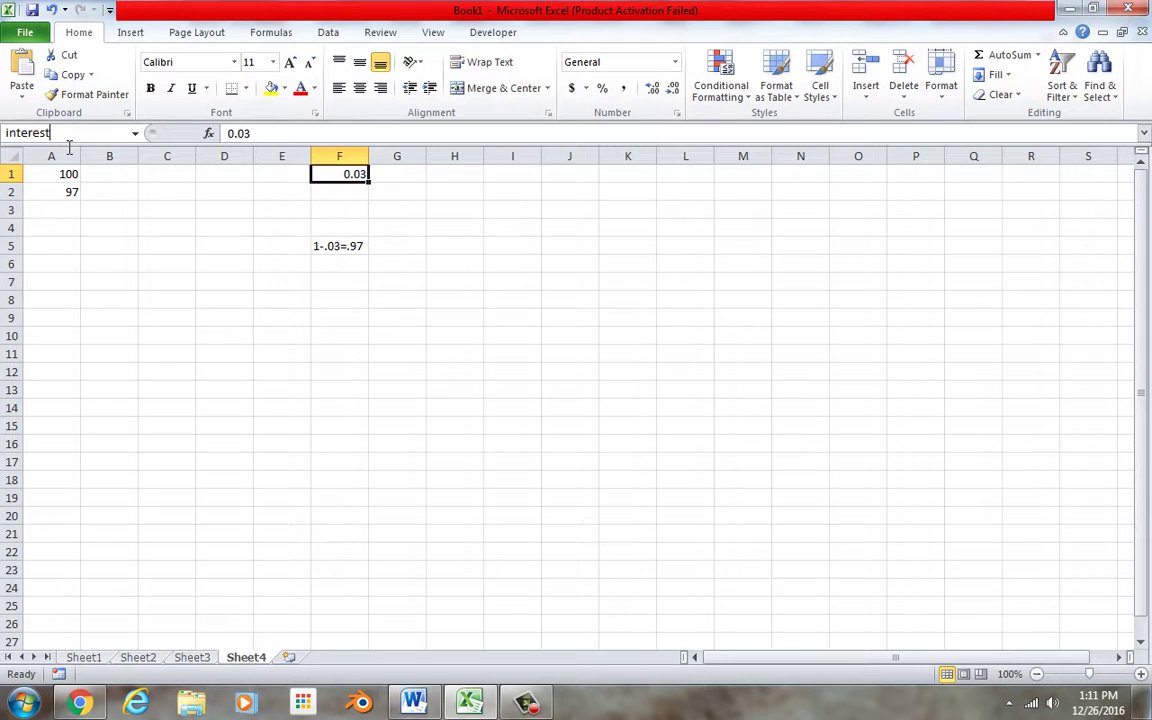
pyautogui.write('2')
pyautogui.press('Return')
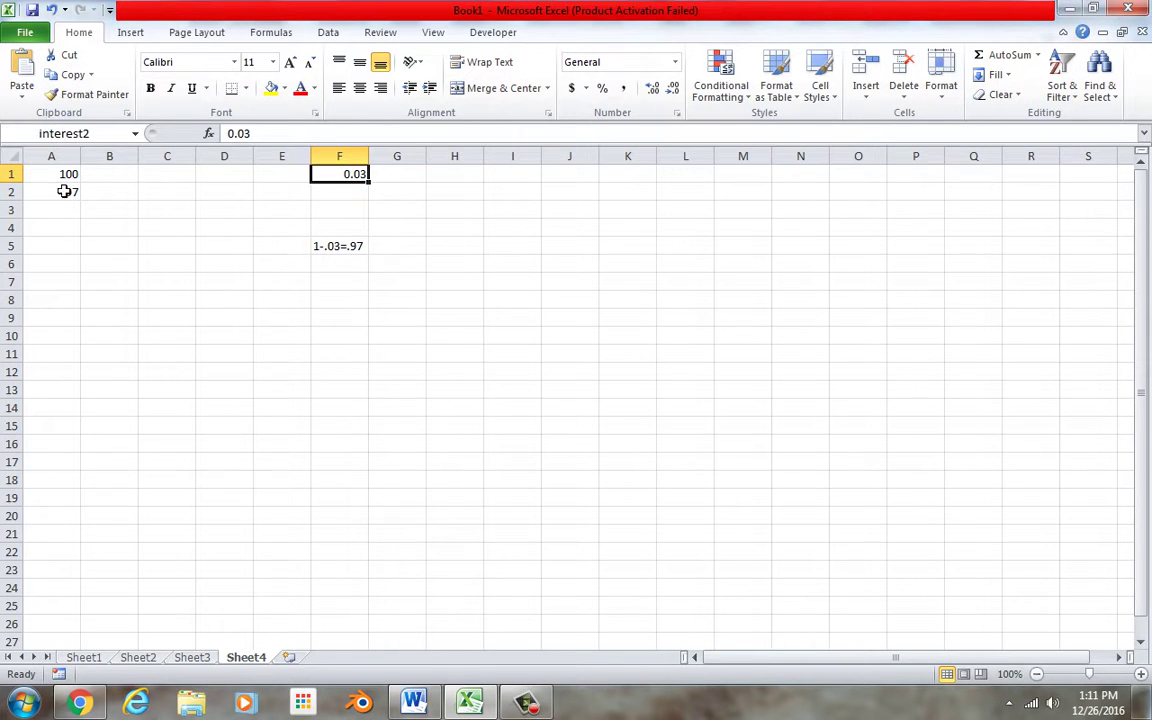
pyautogui.click(66, 194)
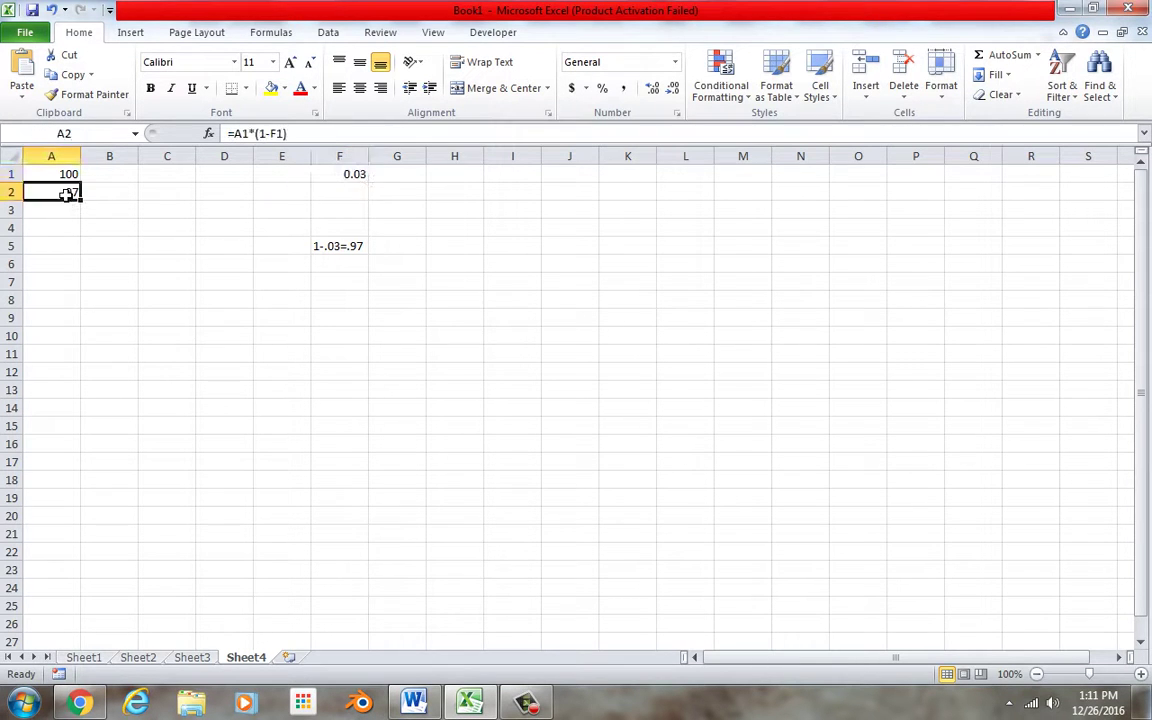
pyautogui.click(262, 133)
pyautogui.press('BackSpace')
pyautogui.press('BackSpace')
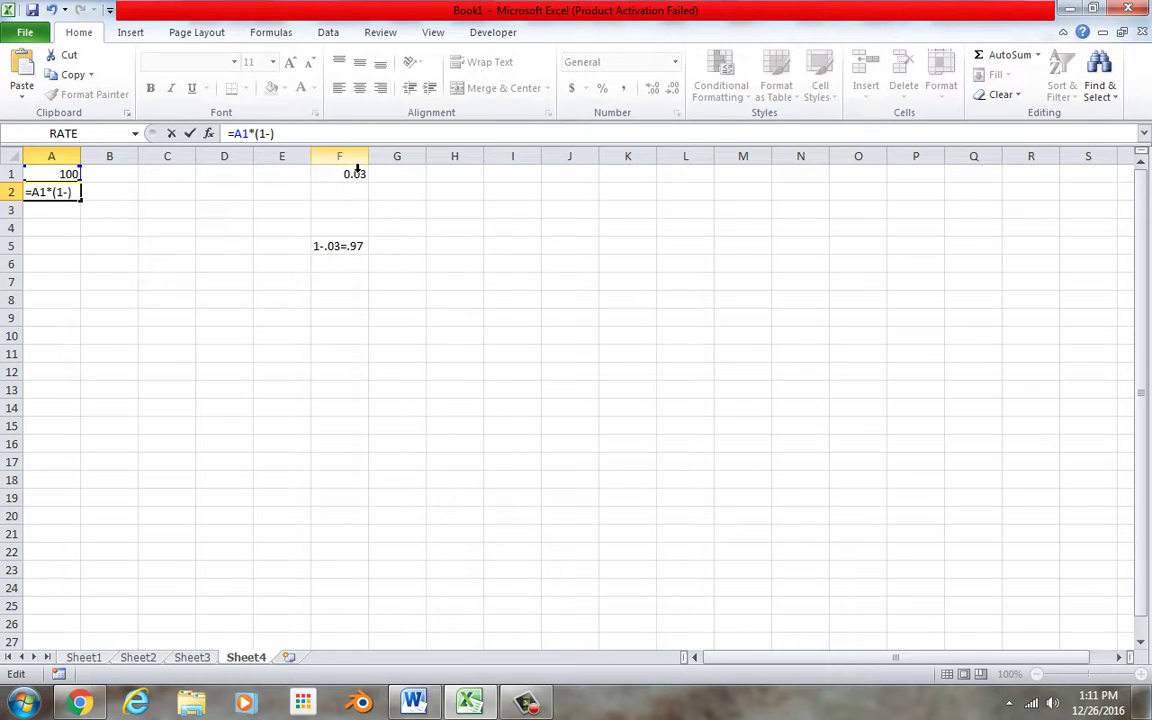
pyautogui.click(357, 178)
pyautogui.press('Return')
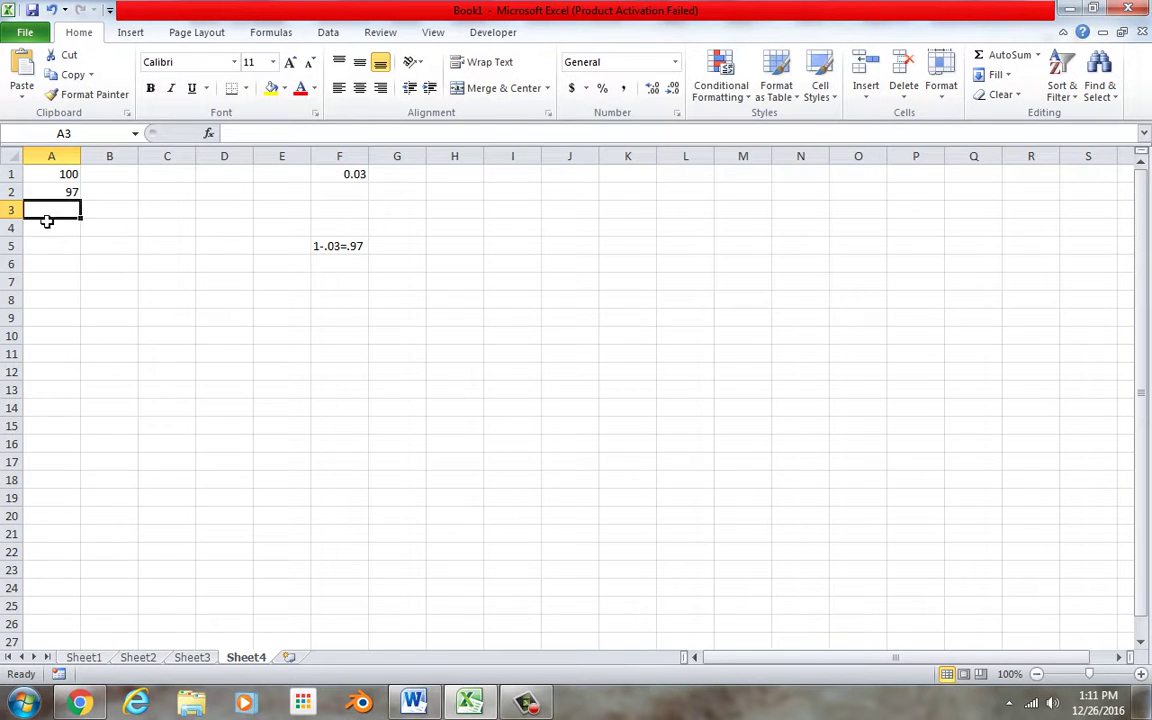
# Format column A as dollars and fill A2's formula down to A21.
pyautogui.click(60, 156)
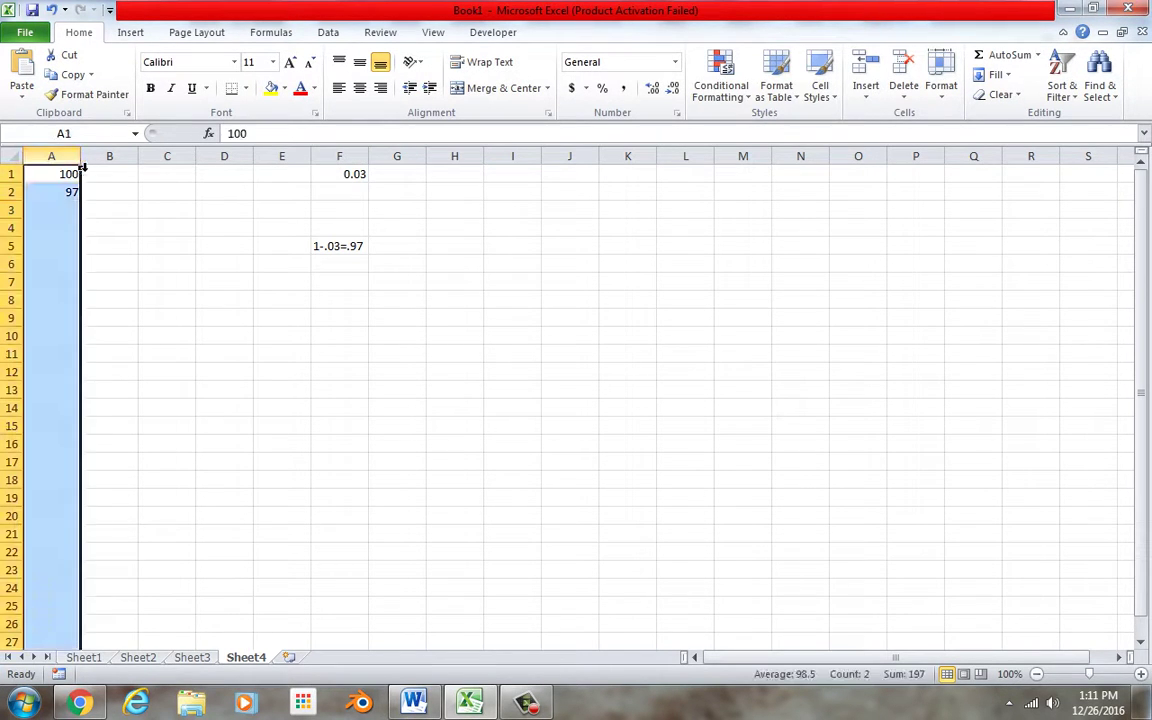
pyautogui.click(572, 89)
pyautogui.click(62, 190)
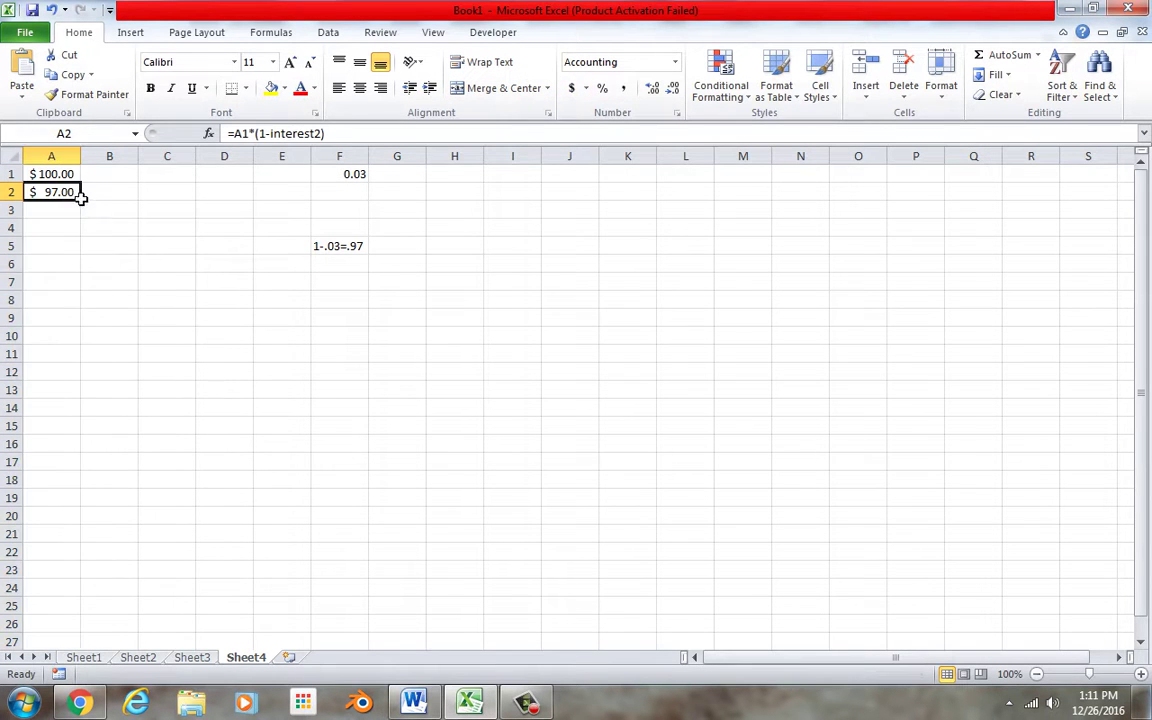
pyautogui.moveTo(88, 205); pyautogui.dragTo(100, 545)
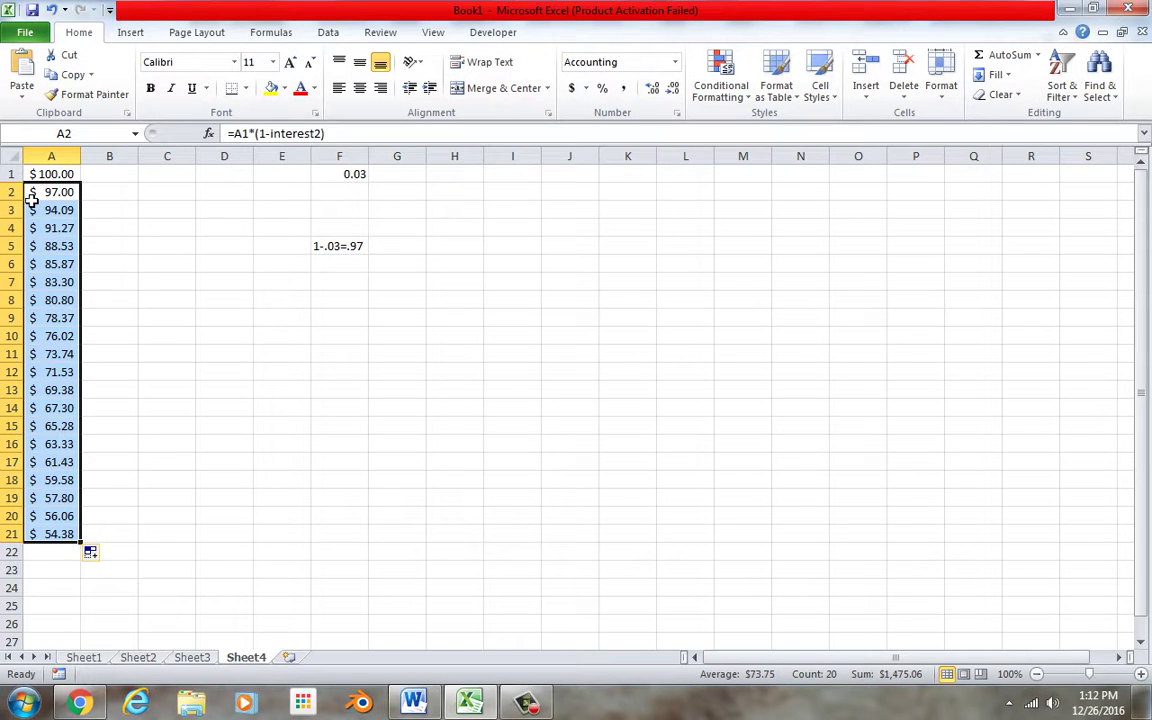
pyautogui.click(125, 178)
# Enter the year 2016 in B1.
pyautogui.write('2016')
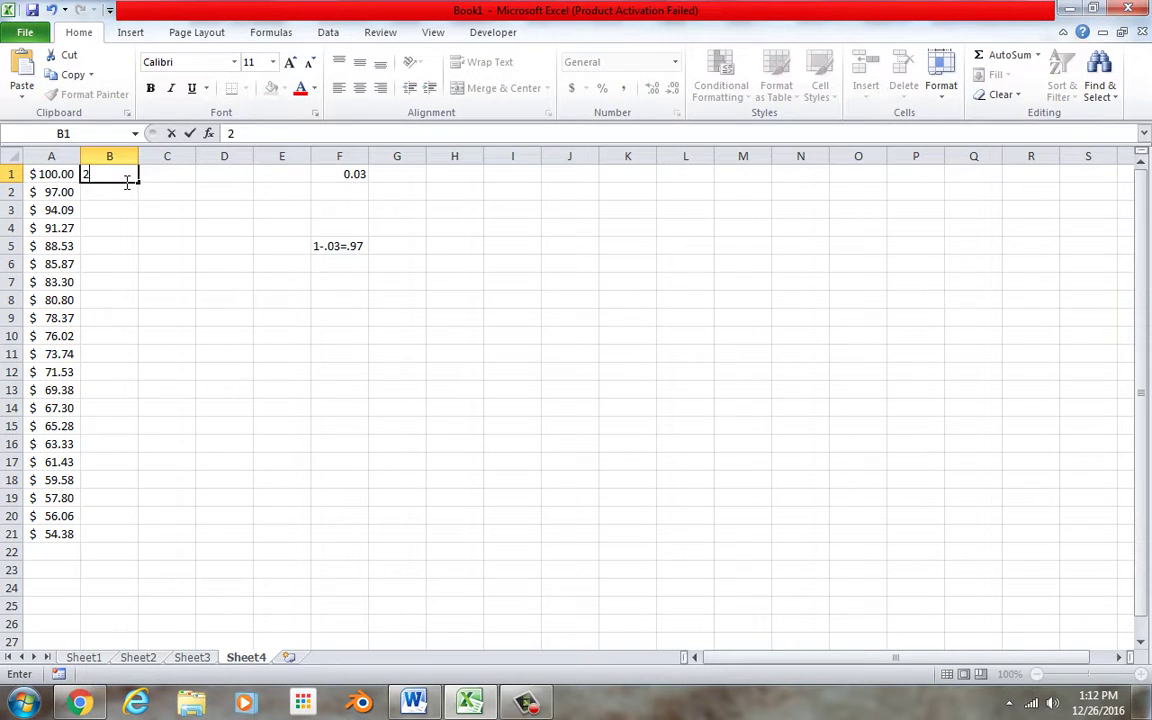
pyautogui.press('Return')
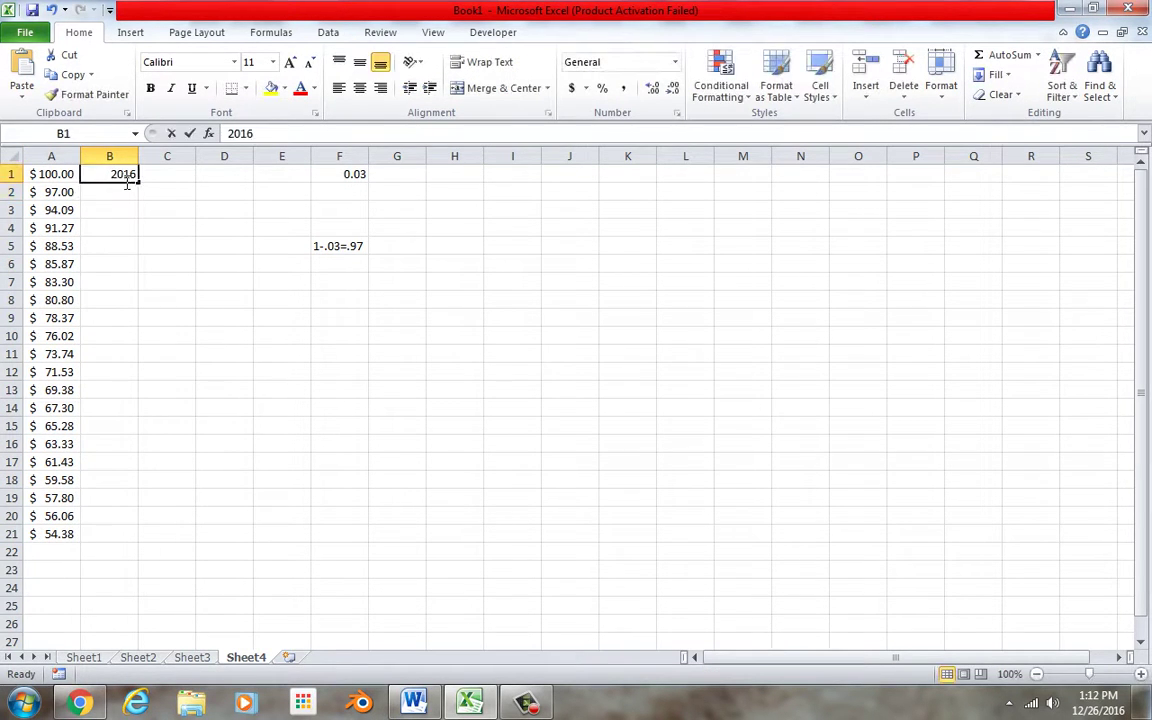
pyautogui.doubleClick(127, 178)
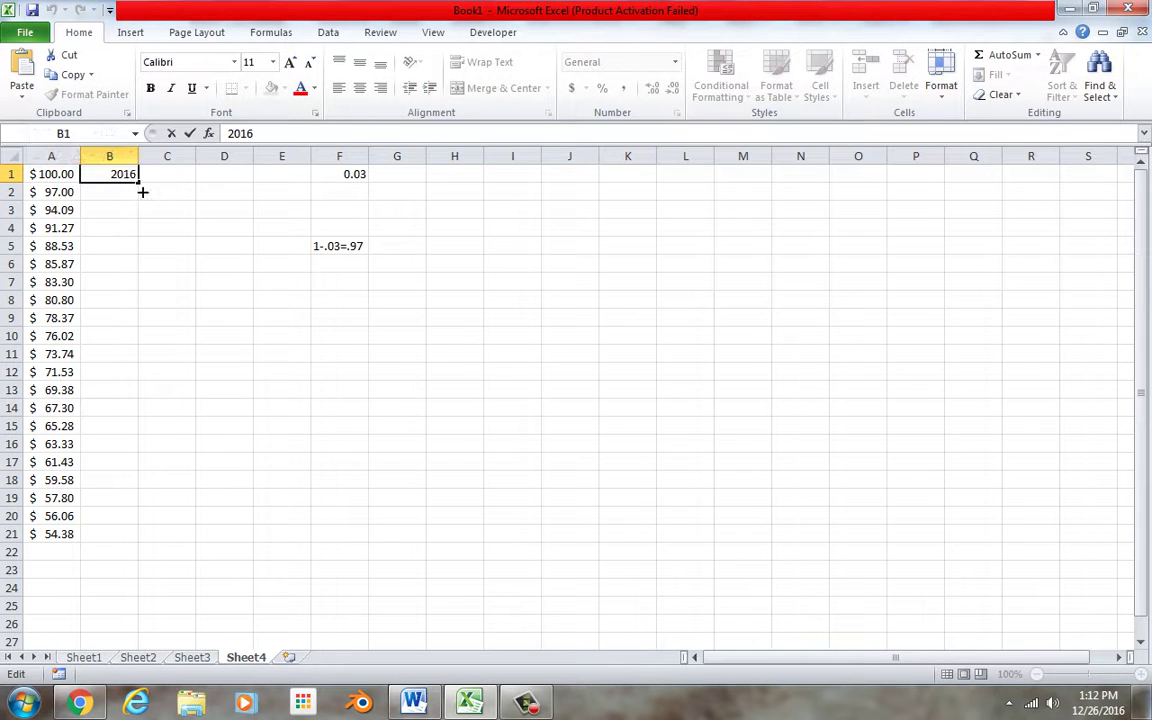
pyautogui.click(147, 226)
pyautogui.click(130, 175)
pyautogui.moveTo(139, 181)
pyautogui.mouseDown()
pyautogui.moveTo(174, 458)
pyautogui.moveTo(165, 550)
pyautogui.moveTo(154, 195)
pyautogui.mouseUp()
# Add 2017 and 2018 below it and fill the year series down to 2036 in B21.
pyautogui.click(139, 199)
pyautogui.write('2017')
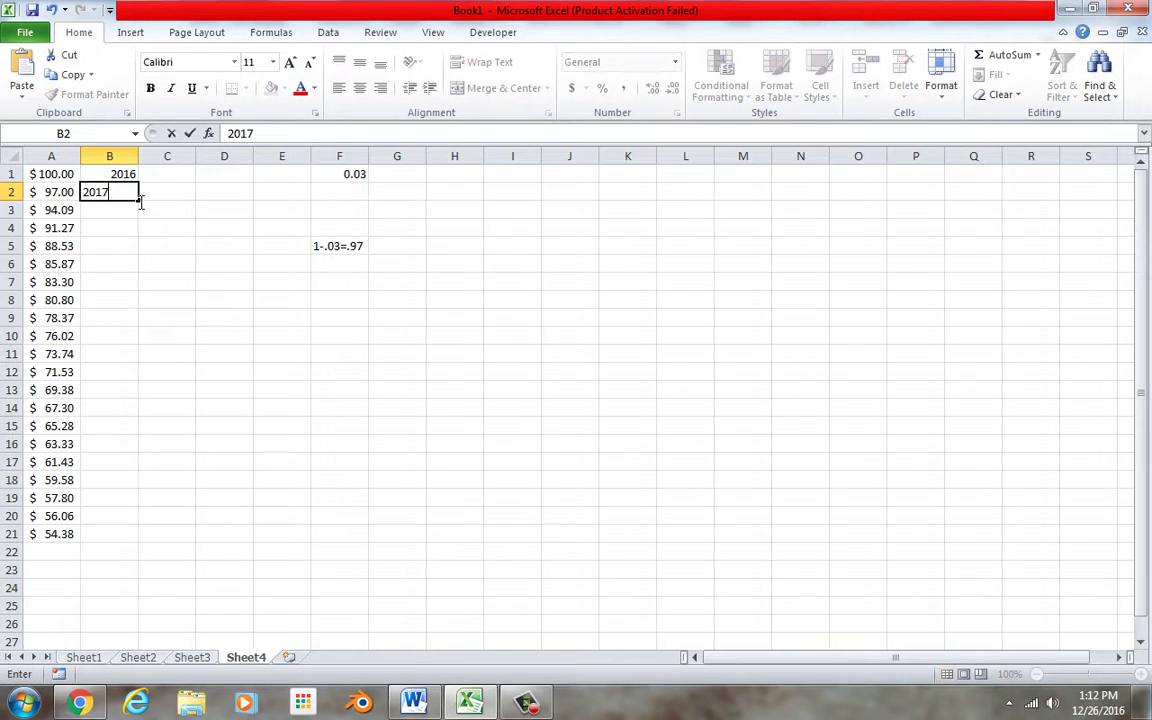
pyautogui.press('Return')
pyautogui.write('2018')
pyautogui.press('Return')
pyautogui.click(128, 178)
pyautogui.moveTo(130, 183); pyautogui.dragTo(154, 542)
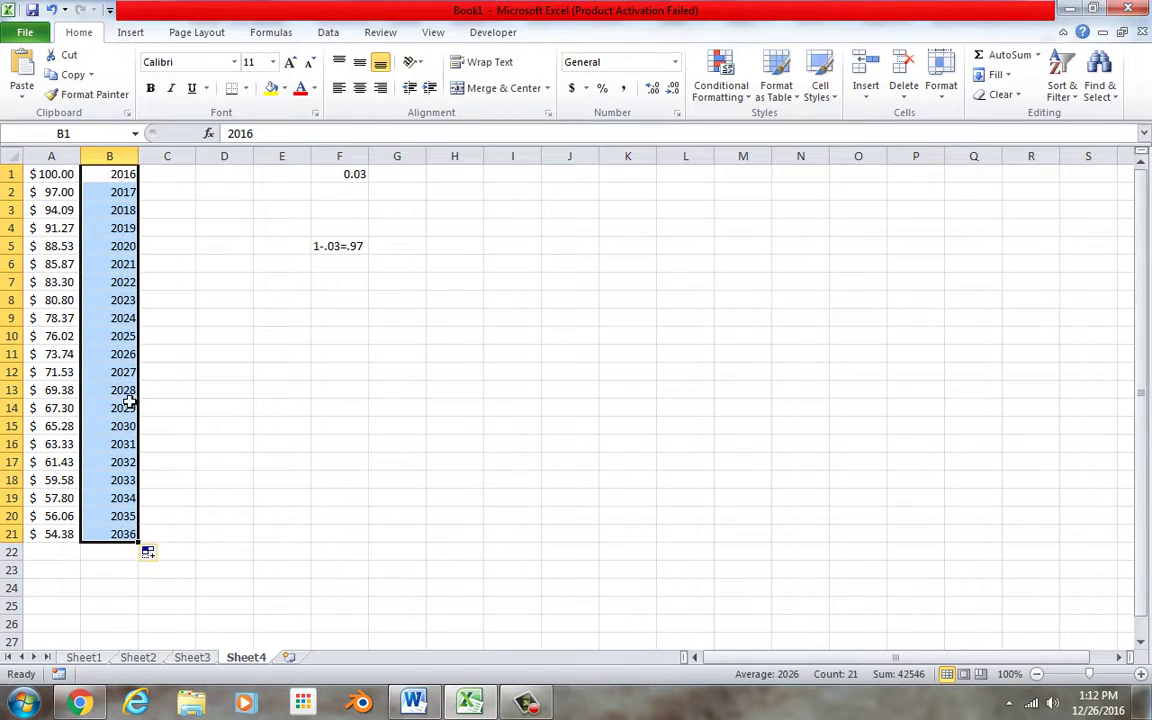
# Change the starting amount in A1 to 1, so values fall from $1.00 to $0.54.
pyautogui.click(58, 180)
pyautogui.write('1')
pyautogui.press('Return')
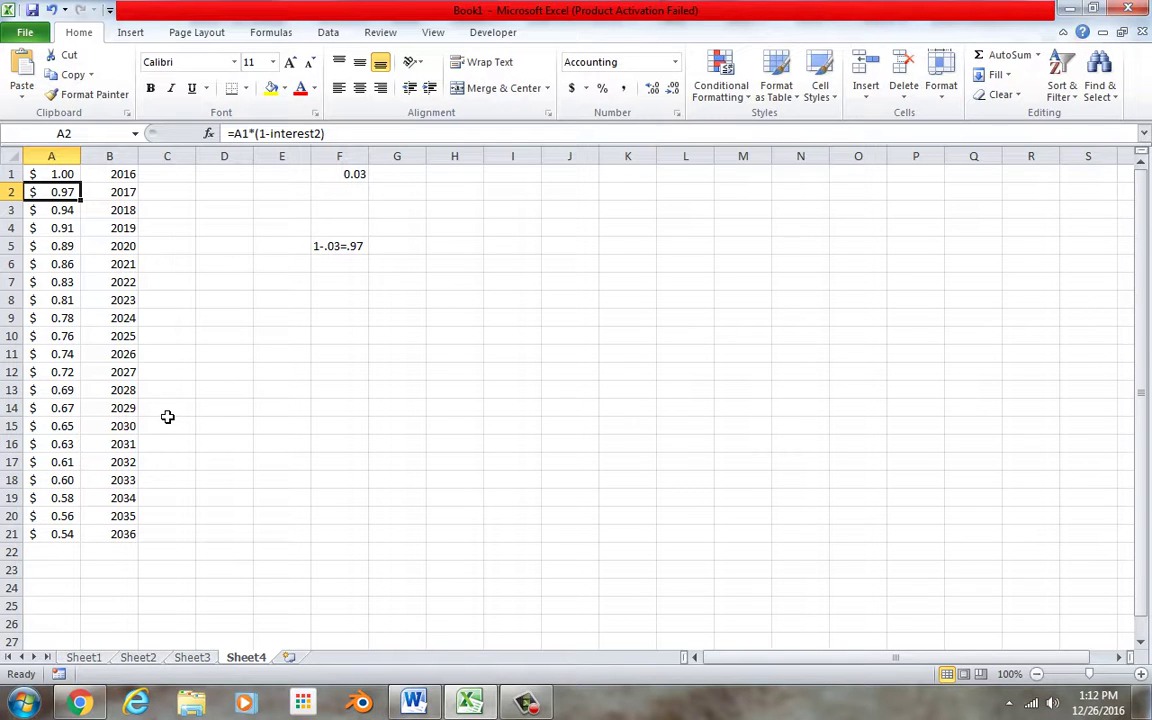
# Replace the years with 1980, 1981, 1982 and fill the series down to 2016 in B37.
pyautogui.click(532, 182)
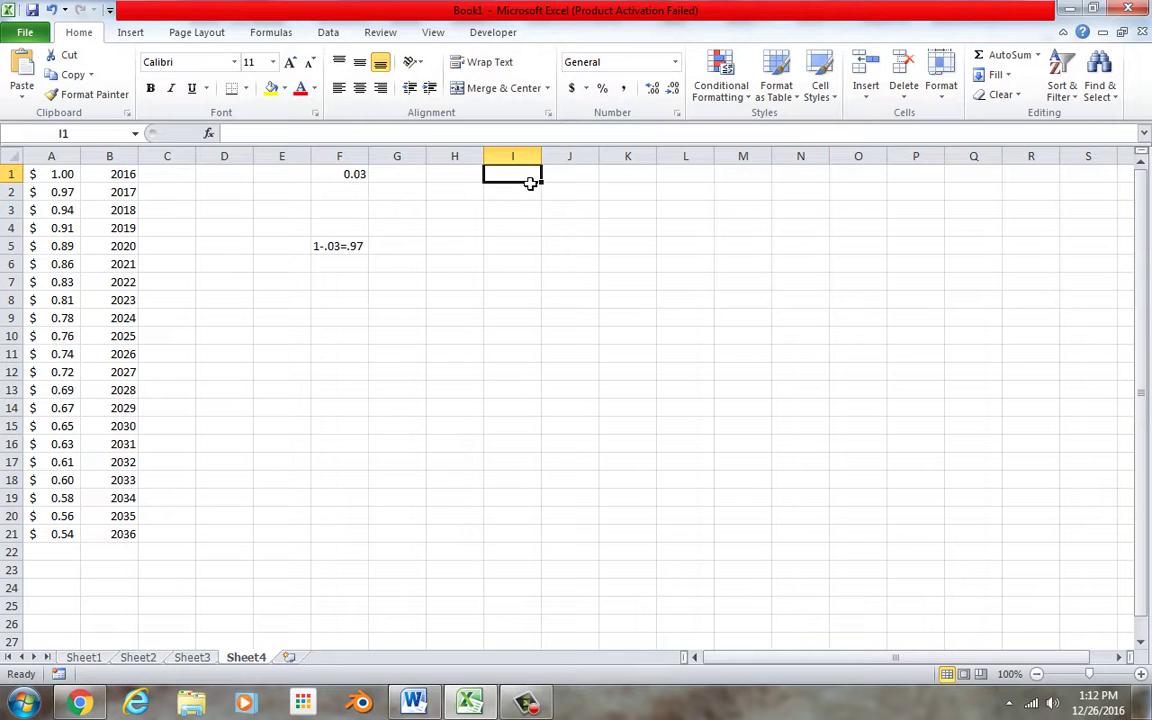
pyautogui.click(134, 192)
pyautogui.click(132, 178)
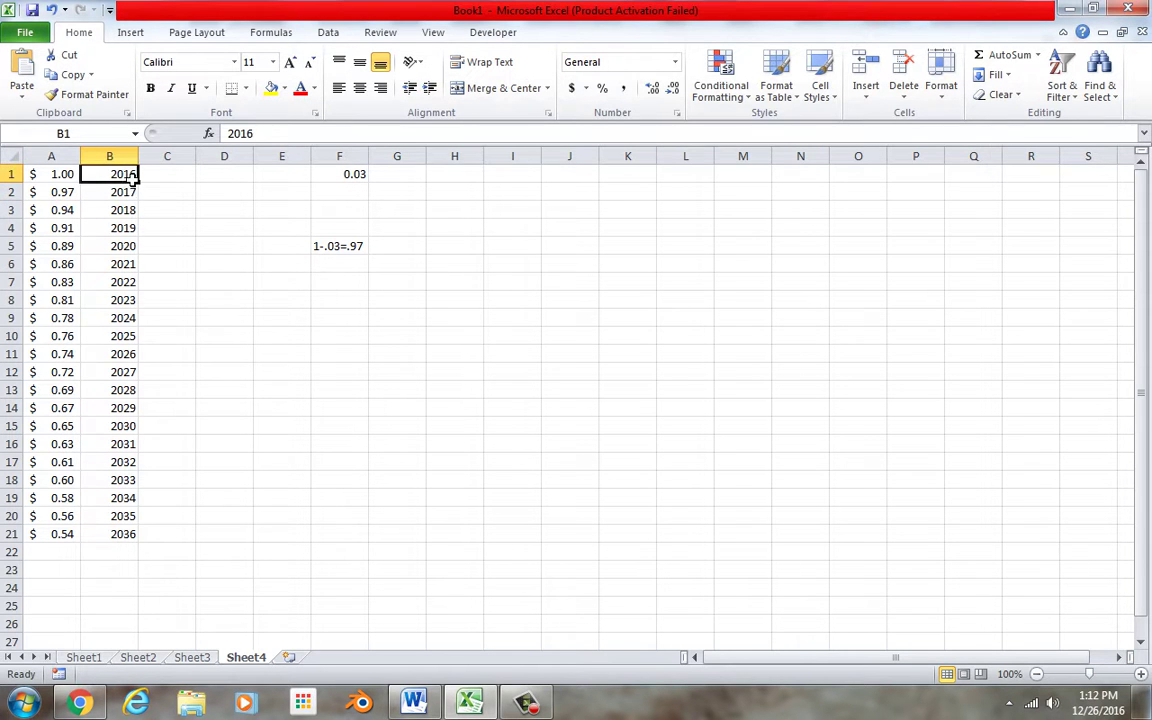
pyautogui.write('1980')
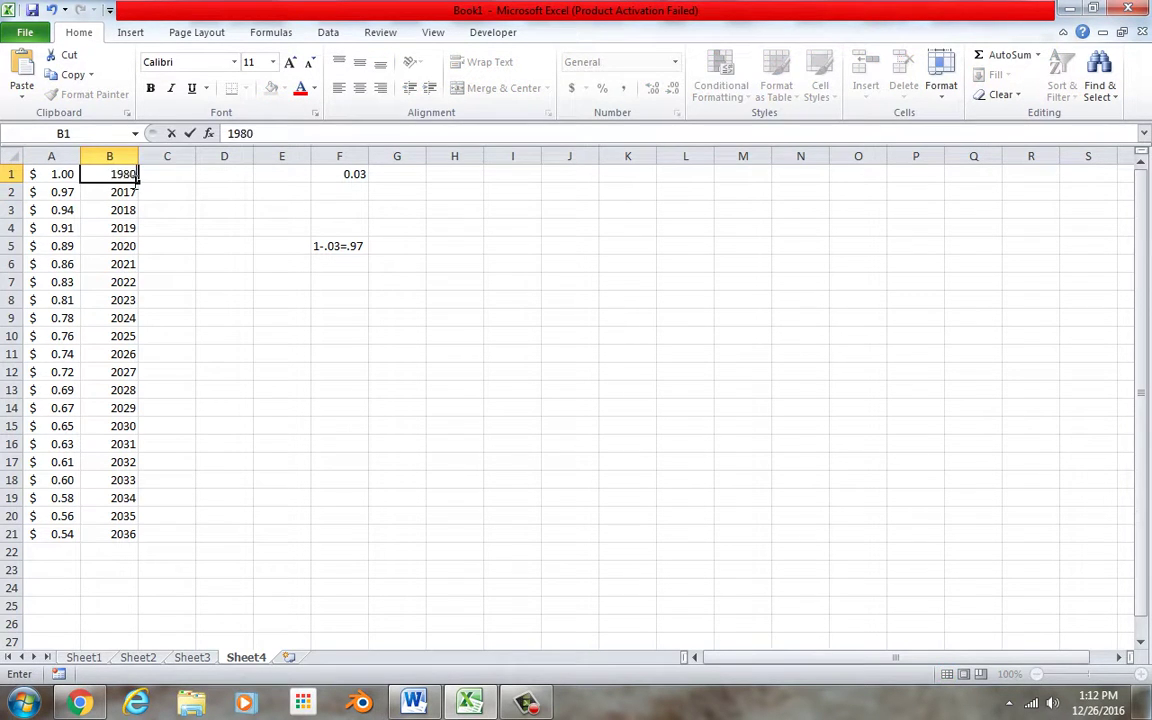
pyautogui.press('Return')
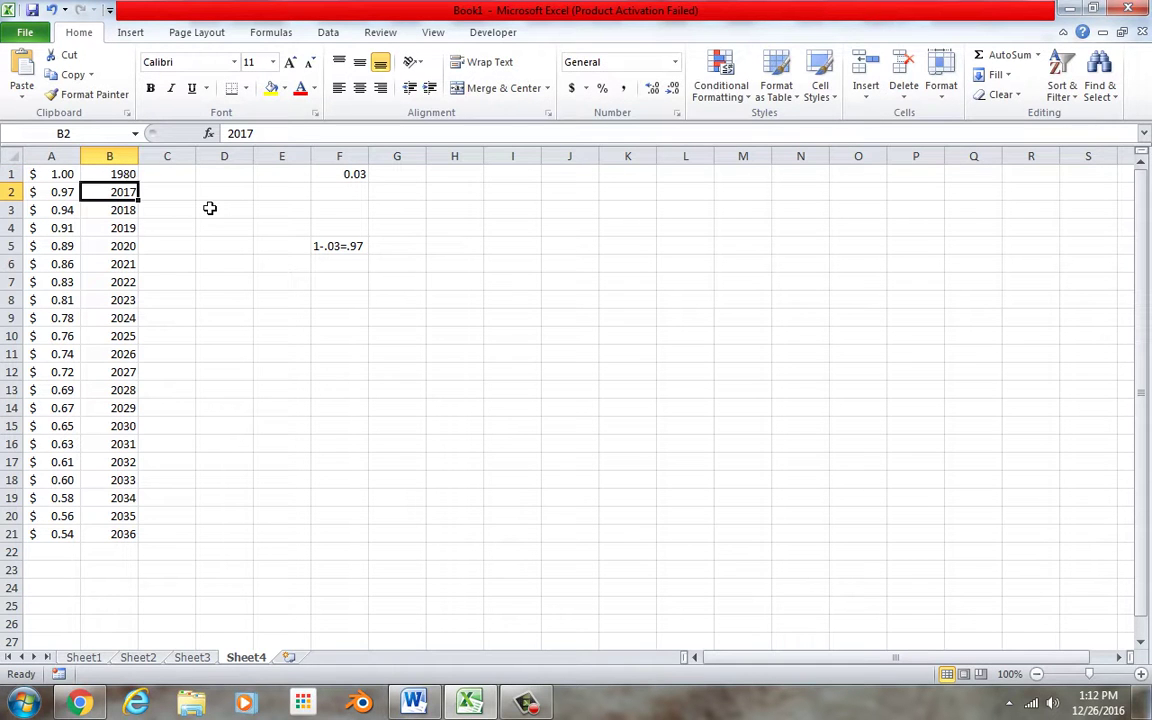
pyautogui.write('1981')
pyautogui.press('Return')
pyautogui.write('1982')
pyautogui.press('Return')
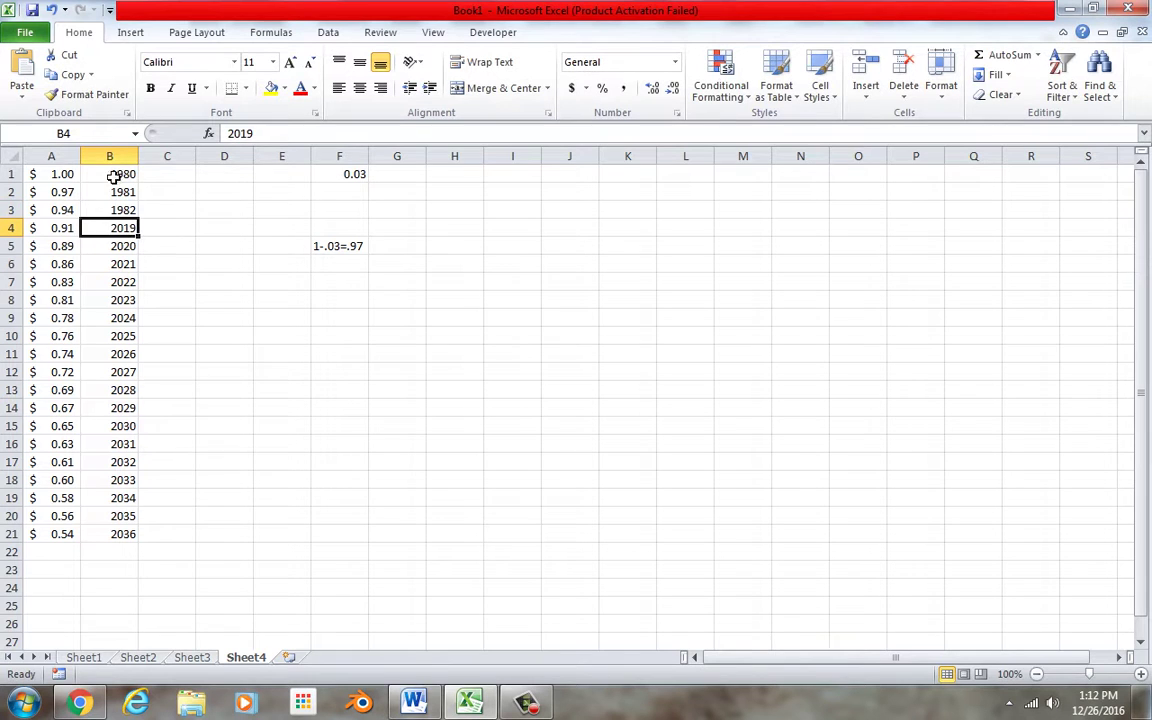
pyautogui.moveTo(121, 177); pyautogui.dragTo(198, 630)
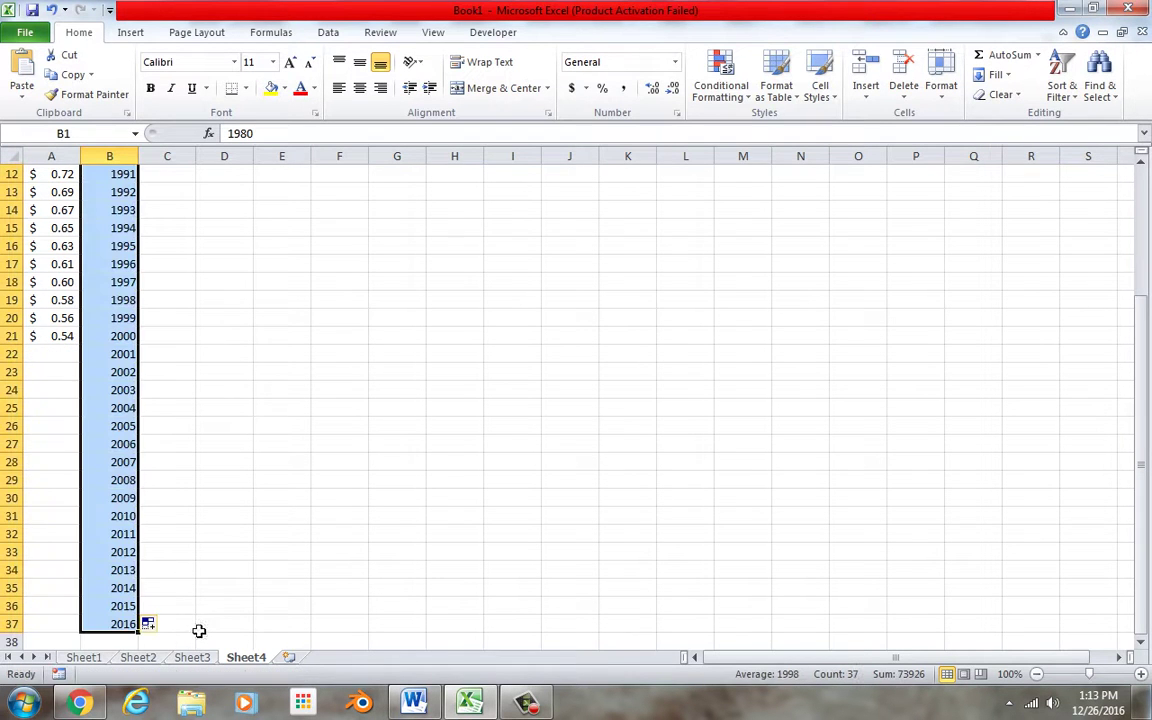
# Extend the declining dollar values from A21 down to A37, ending at $0.33.
pyautogui.click(70, 336)
pyautogui.moveTo(86, 359); pyautogui.dragTo(88, 628)
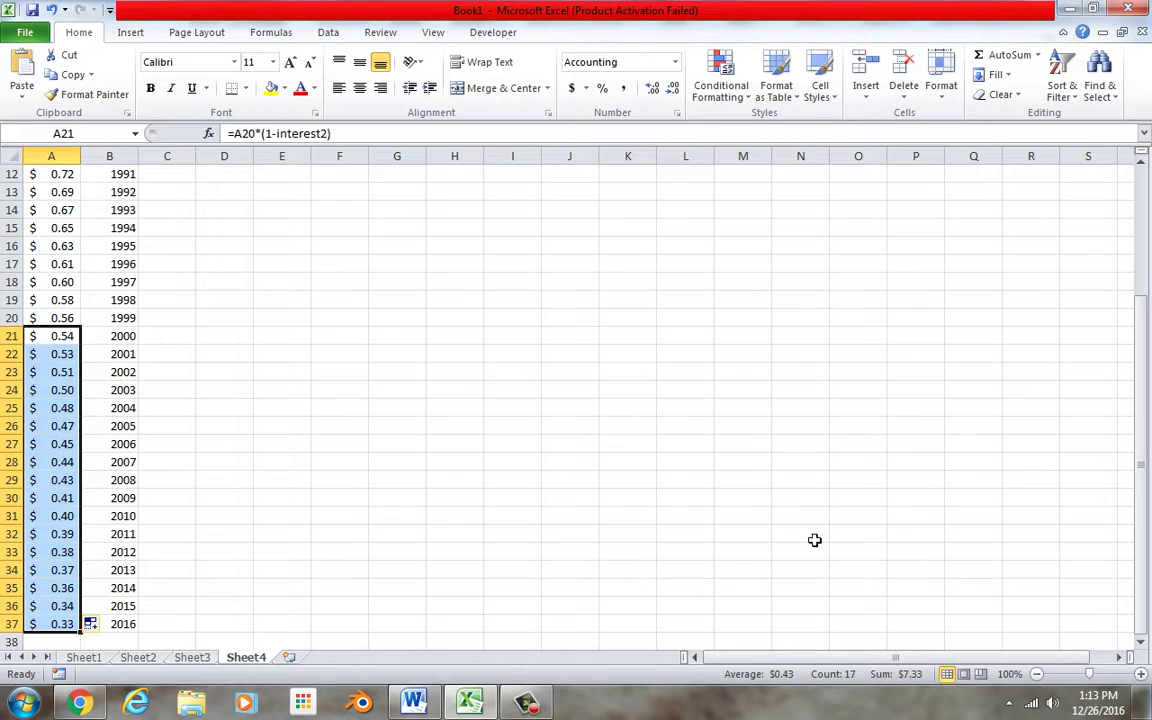
pyautogui.moveTo(1146, 509); pyautogui.dragTo(1141, 500)
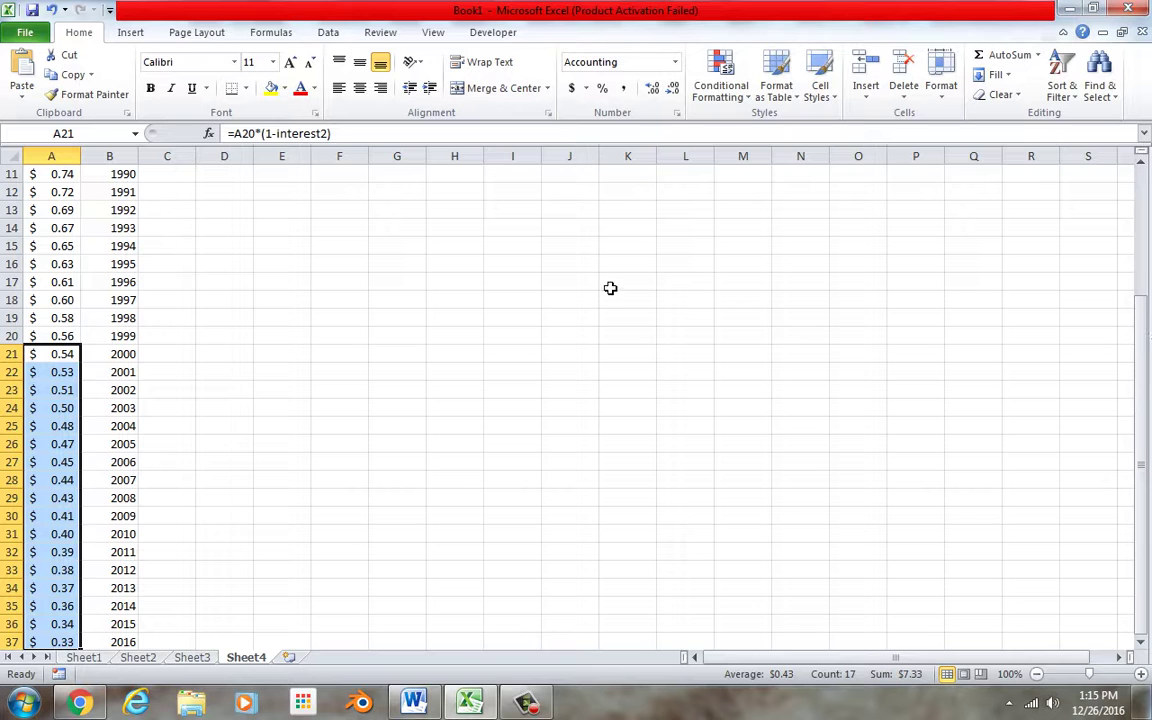
# Enter the label 'consumer price index' in cell G16.
pyautogui.click(418, 263)
pyautogui.write('con')
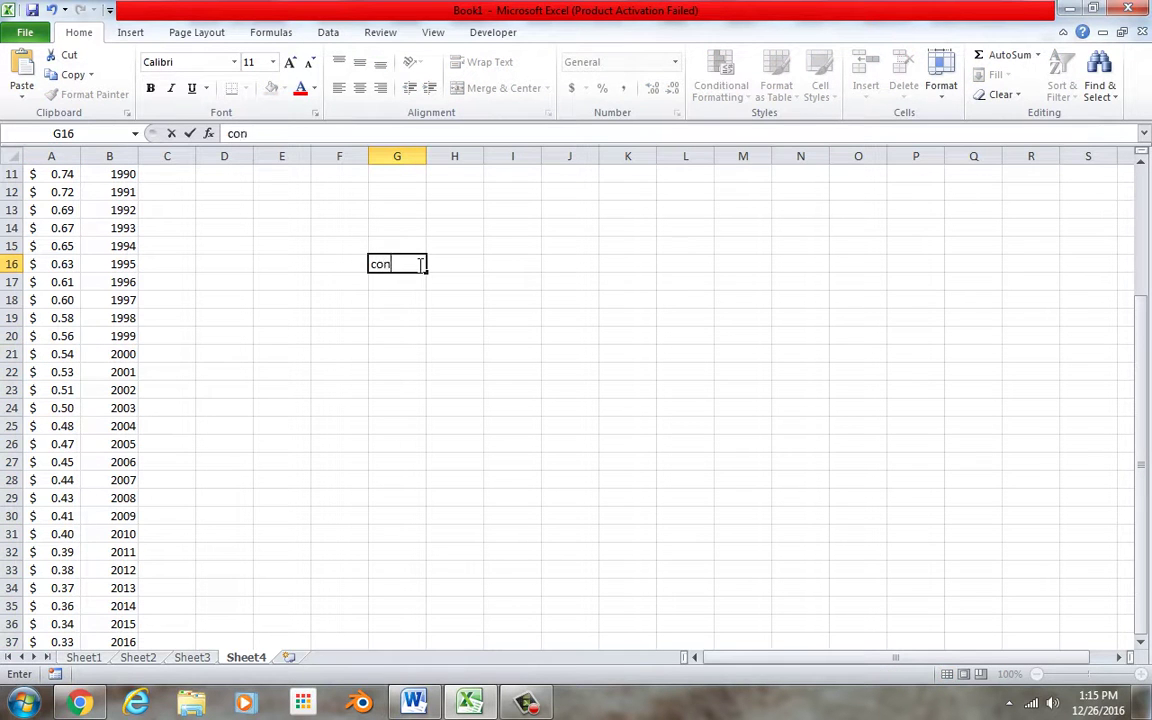
pyautogui.write('sumer price index')
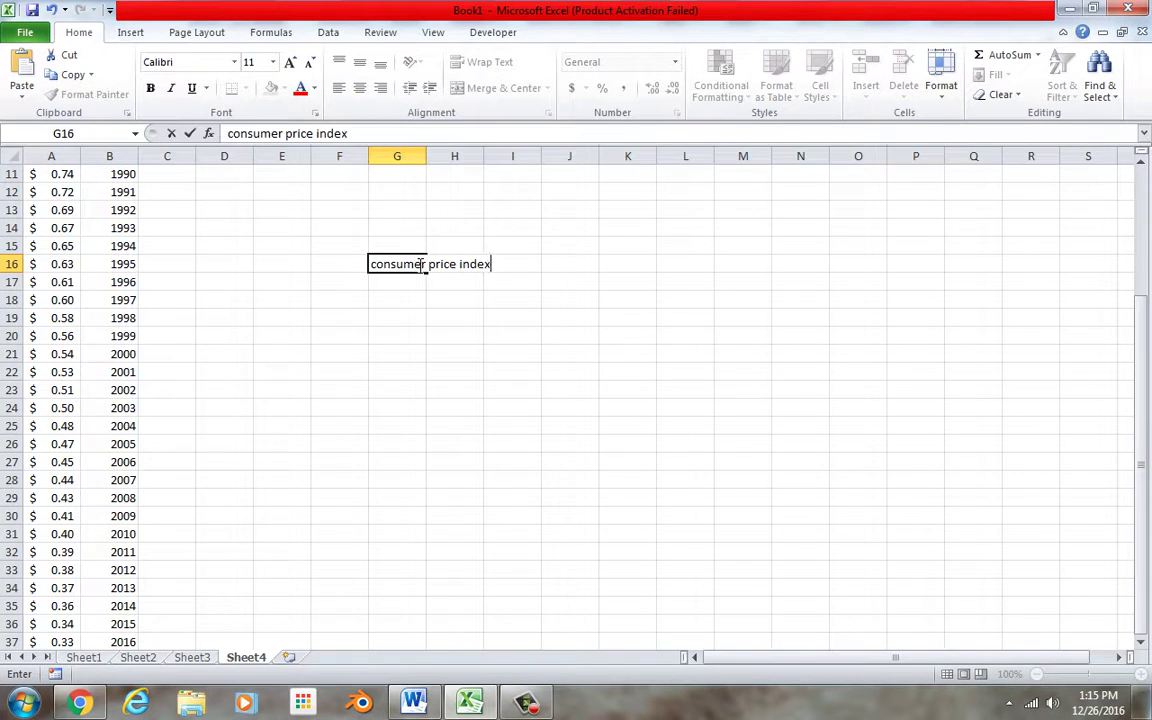
pyautogui.click(452, 356)
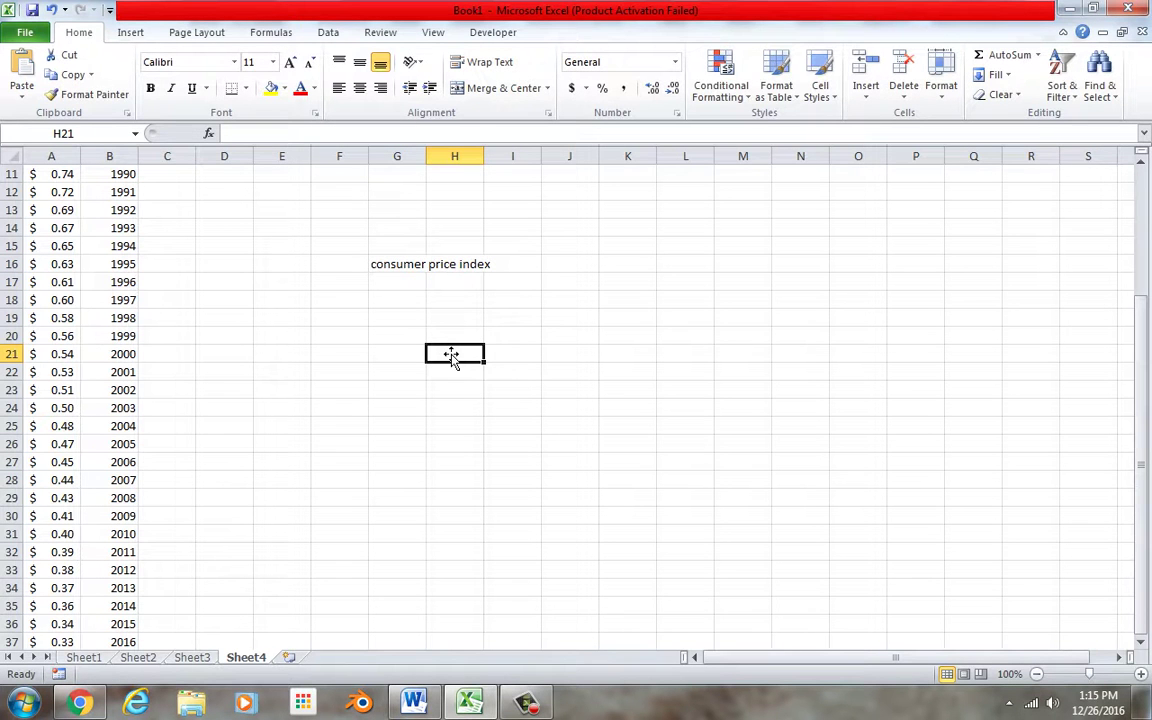